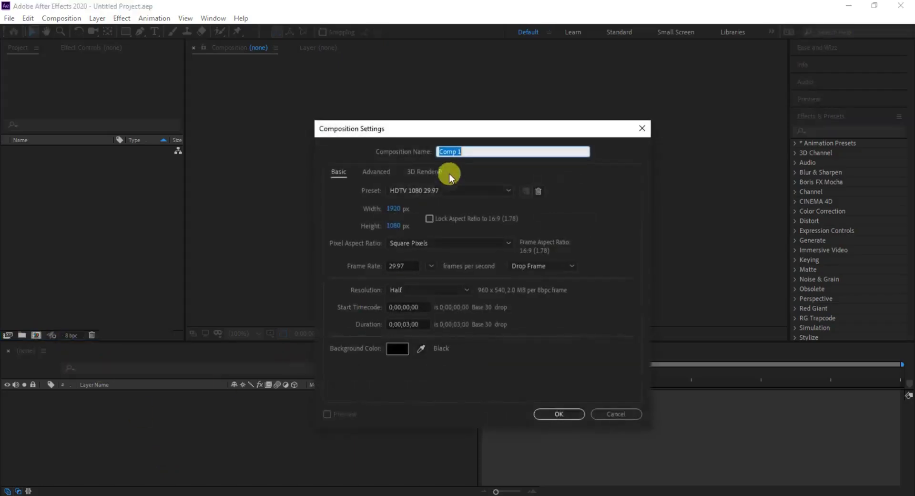
Create a composition named Main at HDTV 1080 29.97 fps, lasting 0;00;03;00.
text(Main)
click(407, 324)
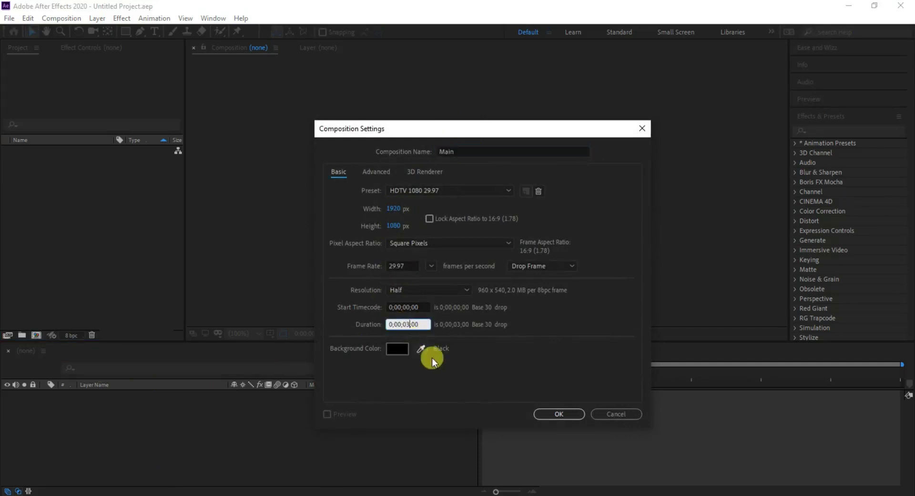
click(559, 413)
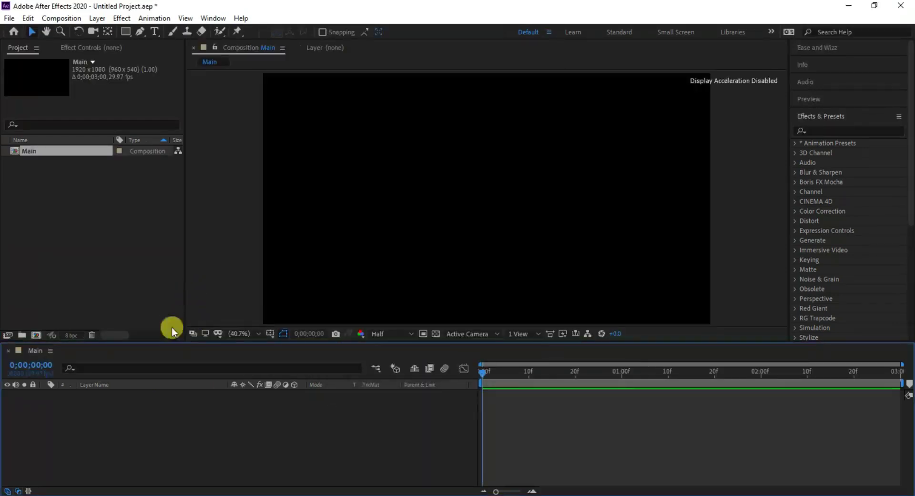
Add a full-frame royal blue solid layer named BG to Main.
right_click(162, 393)
mouse_move(205, 296)
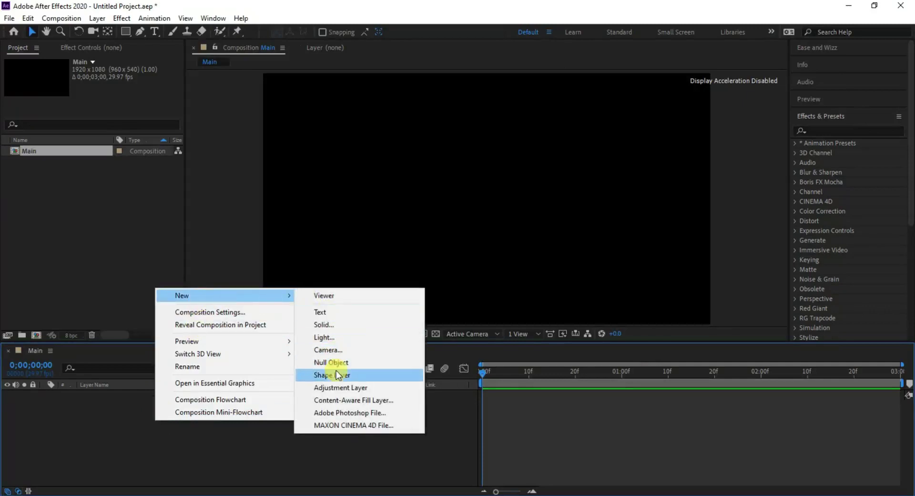
click(338, 326)
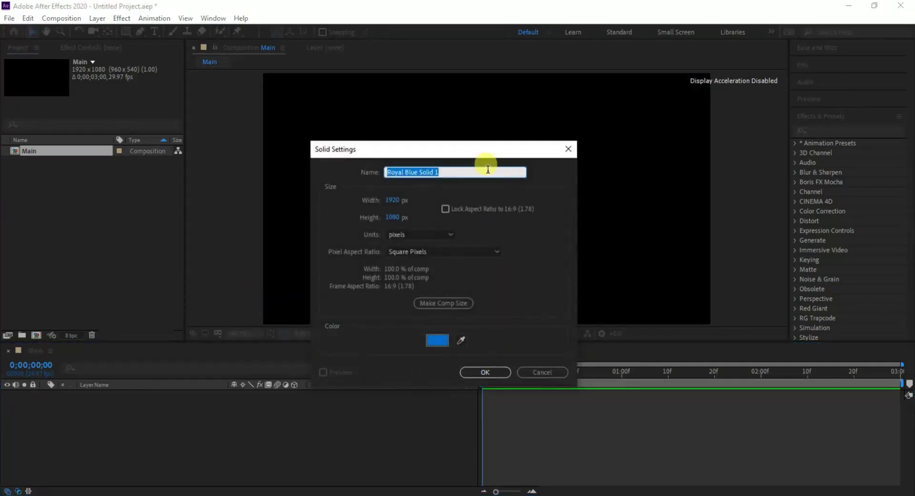
text(BG)
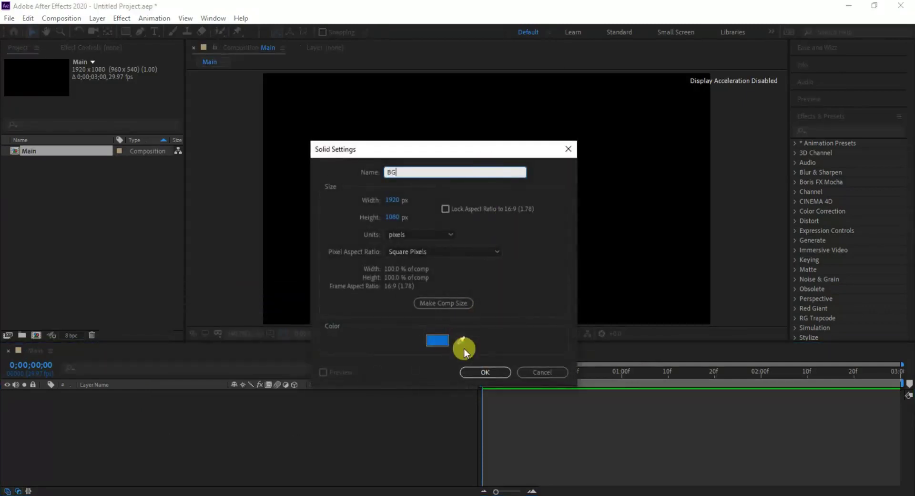
click(478, 371)
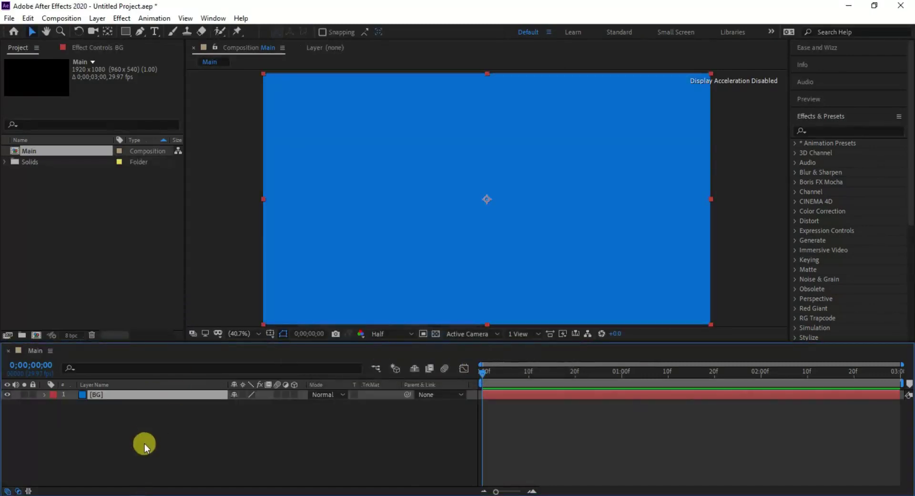
Import the Logo.png image into the project.
right_click(114, 251)
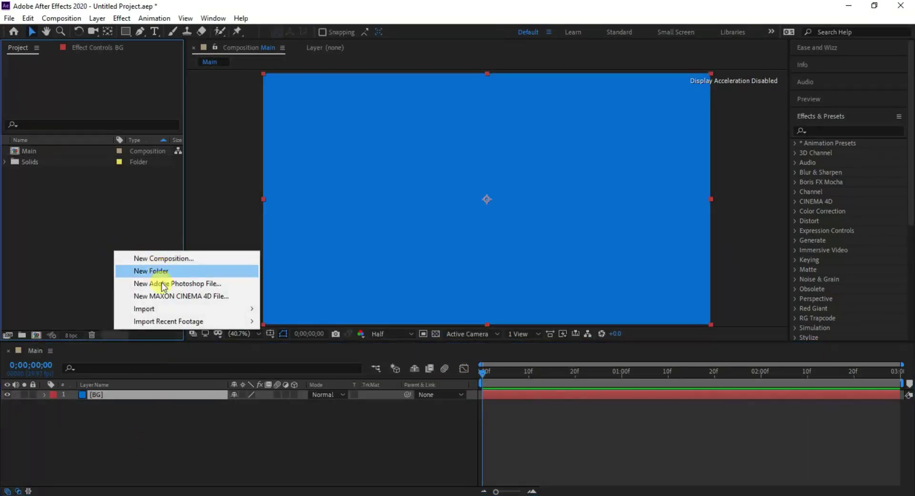
mouse_move(170, 311)
click(286, 309)
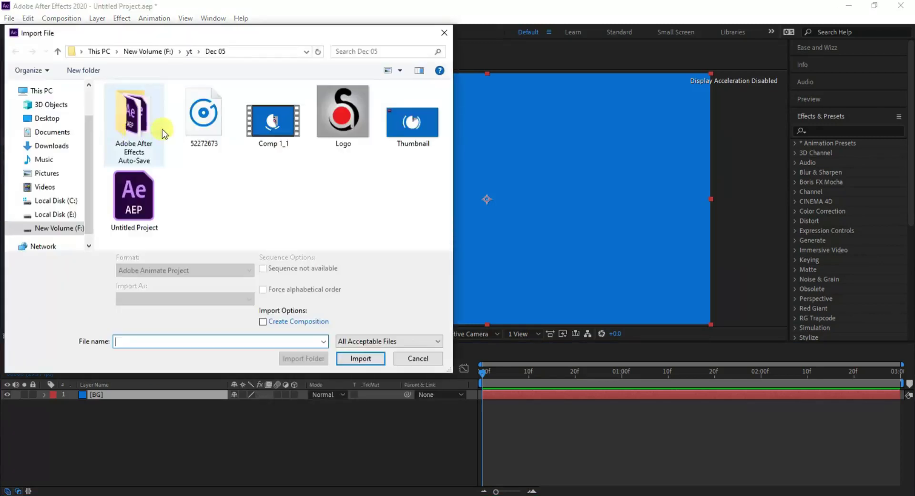
click(205, 122)
click(343, 114)
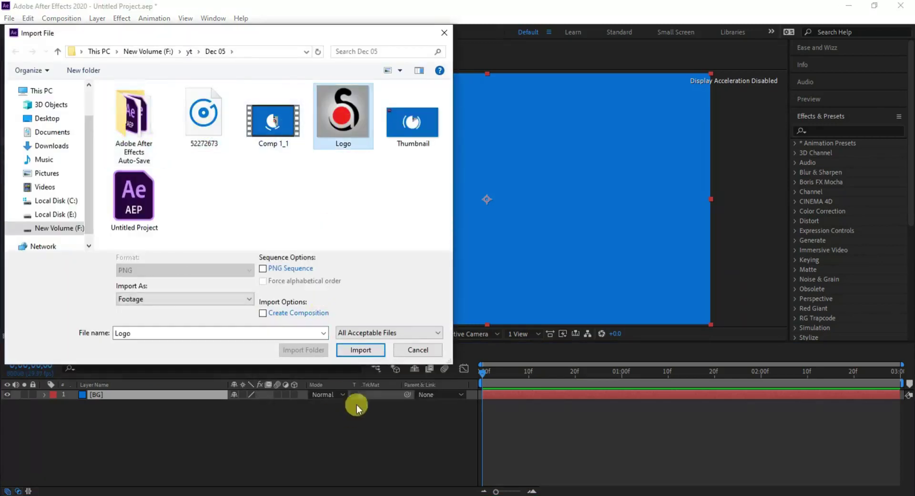
click(361, 349)
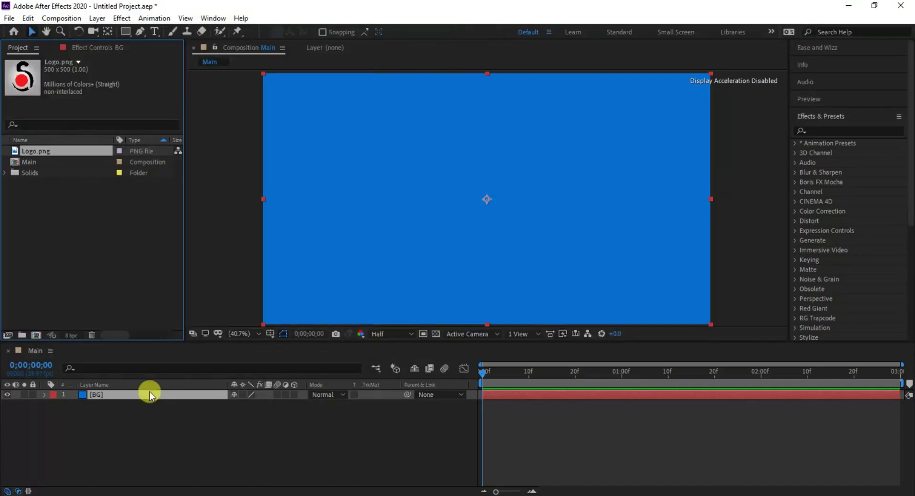
Place Logo.png above the BG layer in Main and scale it to 80%.
drag(42, 154, 107, 433)
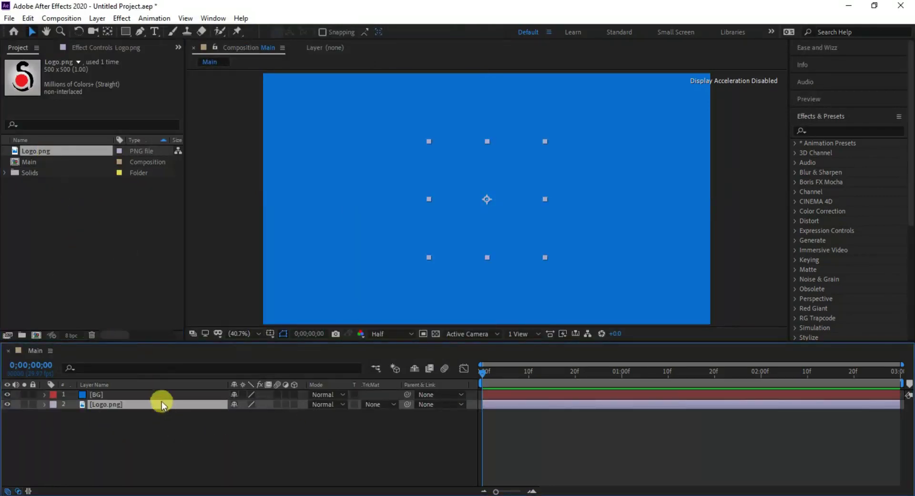
drag(160, 401, 165, 392)
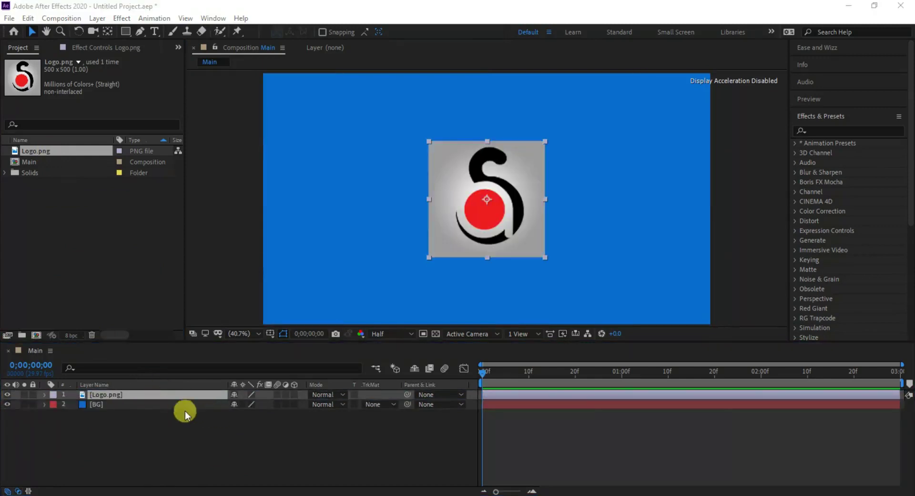
click(175, 394)
key(s)
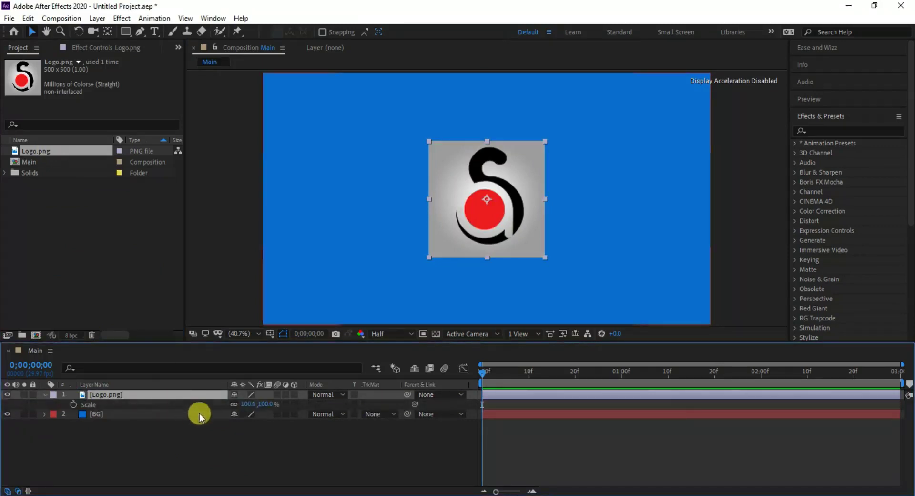
click(245, 403)
text(80)
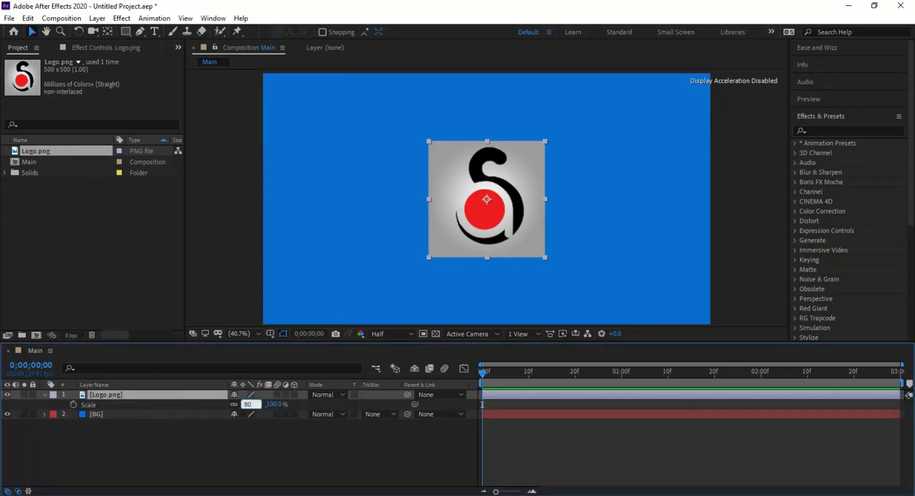
click(255, 442)
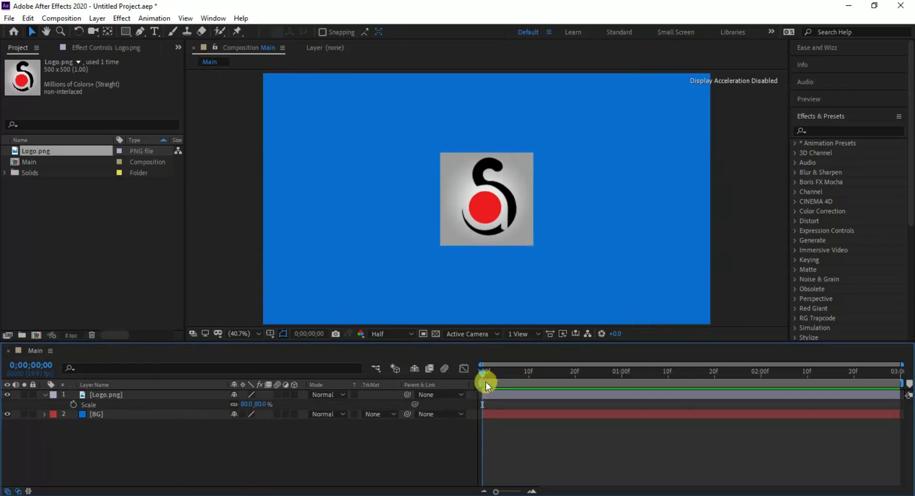
click(44, 394)
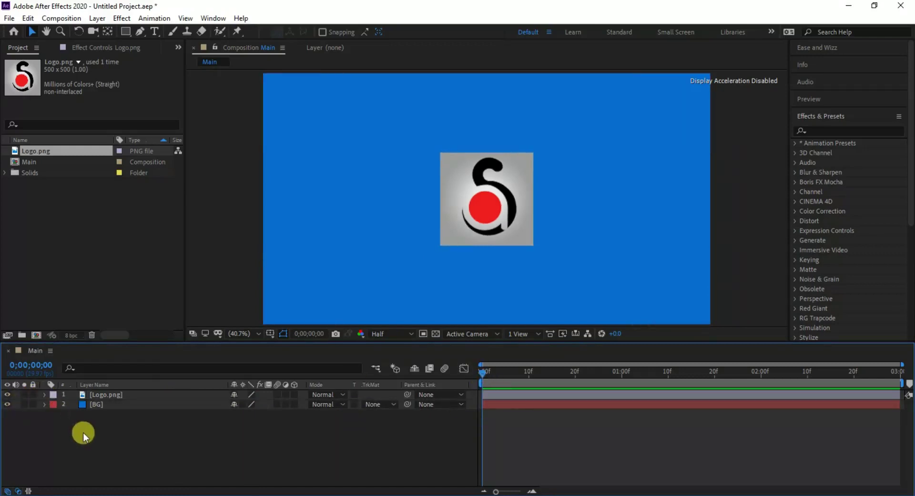
Add a new shape layer containing an ellipse path.
right_click(122, 439)
mouse_move(171, 314)
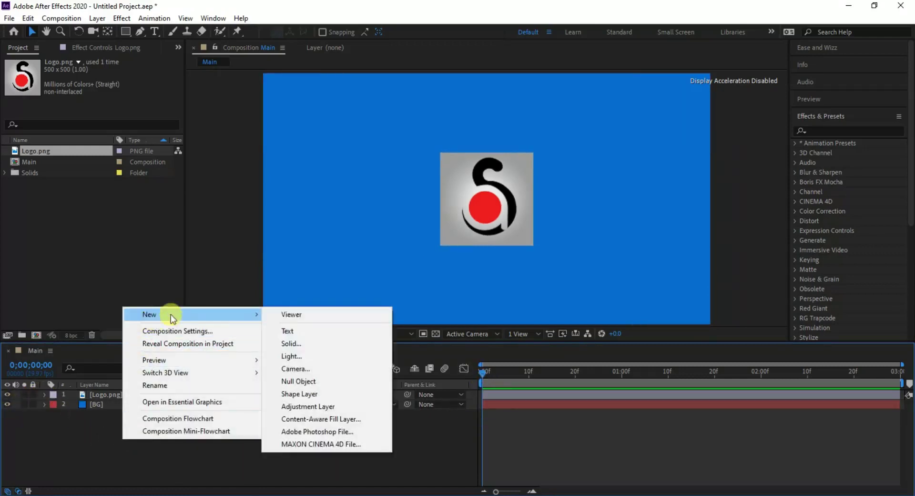
click(322, 395)
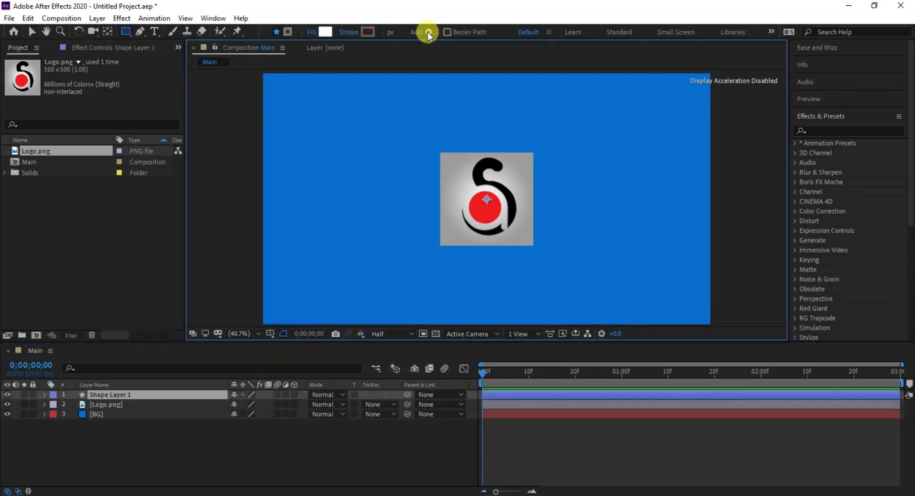
click(428, 32)
click(463, 64)
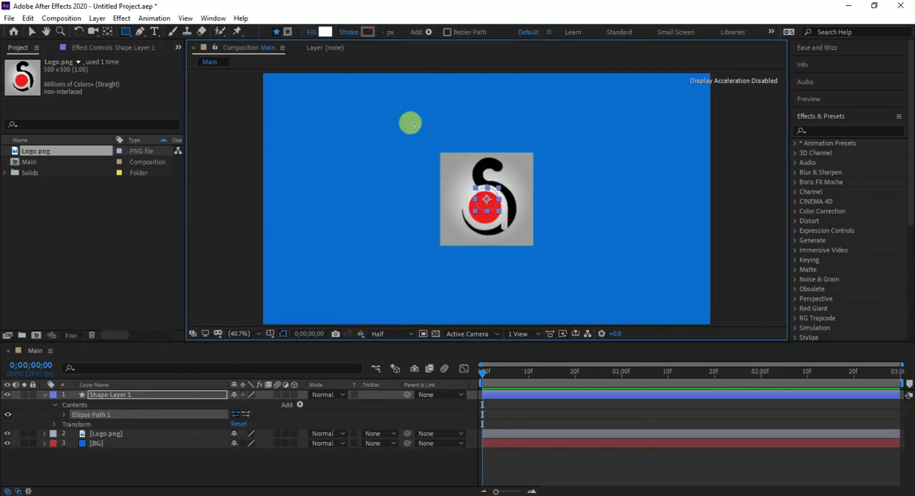
Give the ellipse a white fill.
click(428, 32)
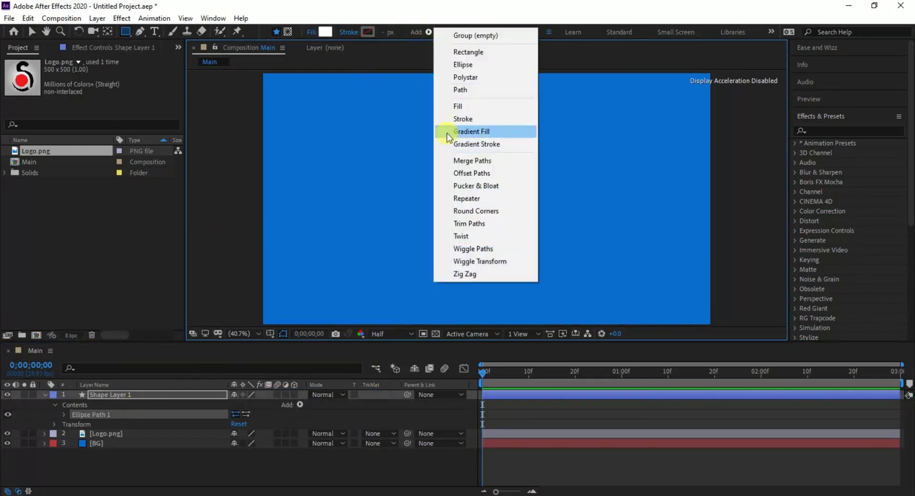
click(451, 107)
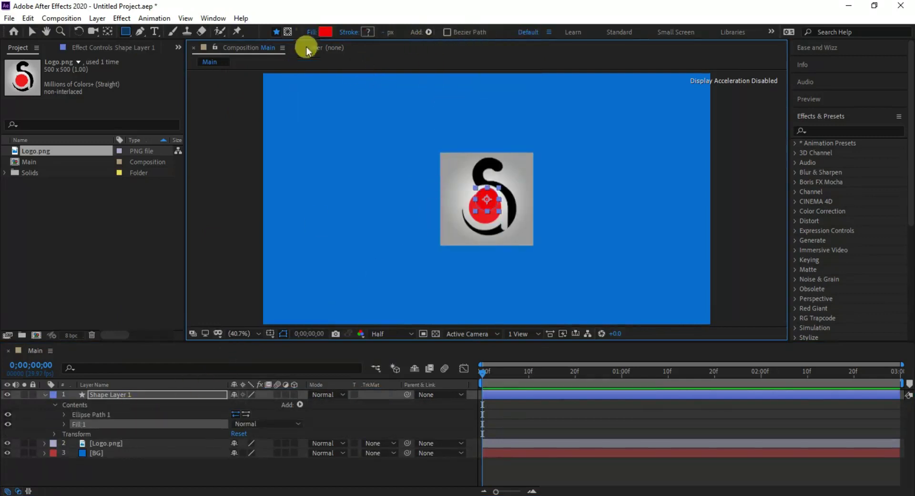
click(325, 33)
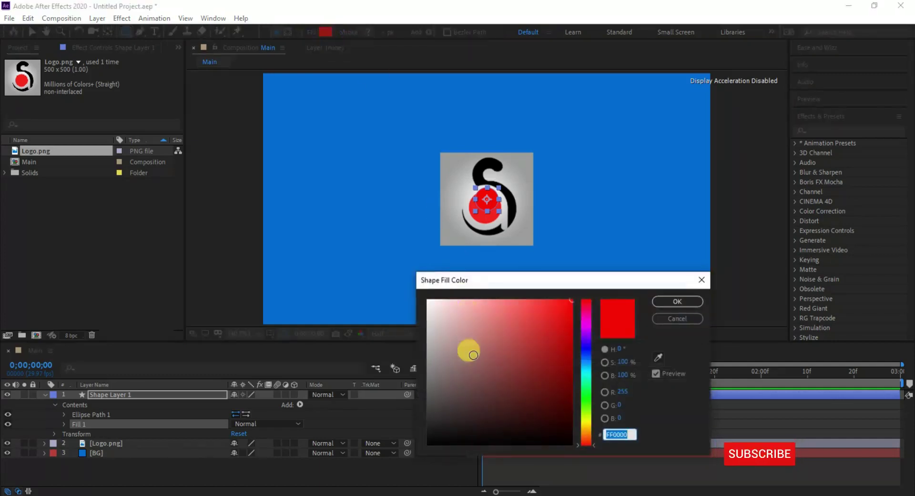
drag(468, 351, 387, 287)
click(675, 302)
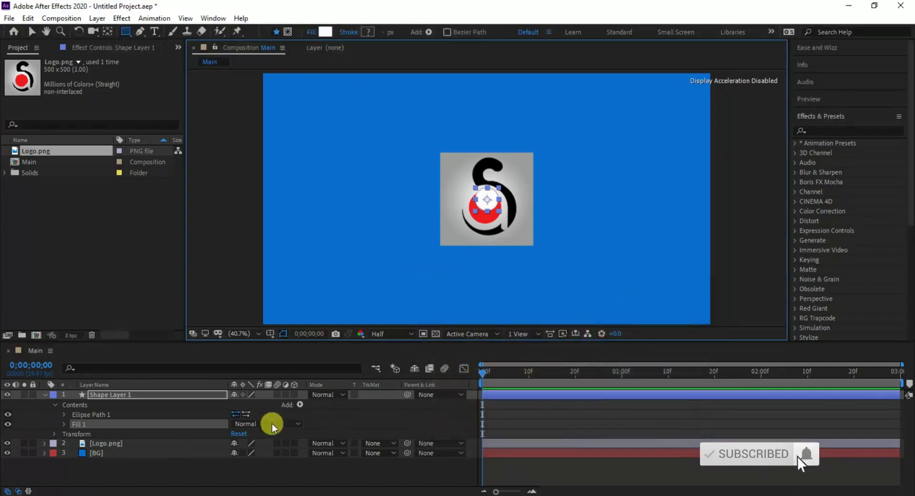
click(149, 392)
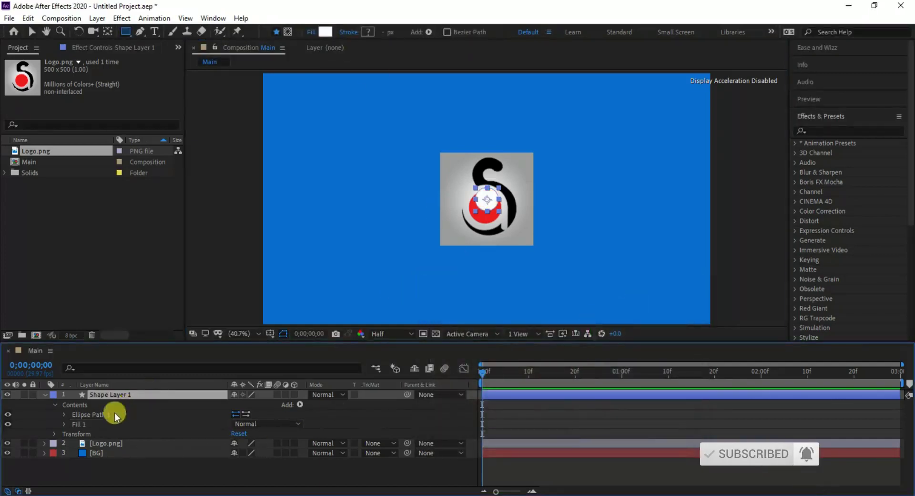
Scale Shape Layer 1's circle to about 600% and set its opacity to 100%.
click(55, 432)
click(236, 480)
key(Return)
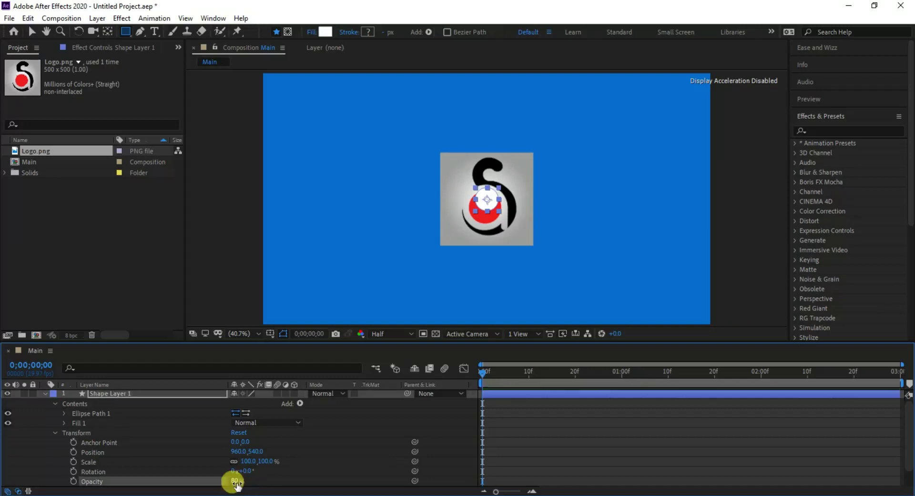
drag(246, 469, 453, 494)
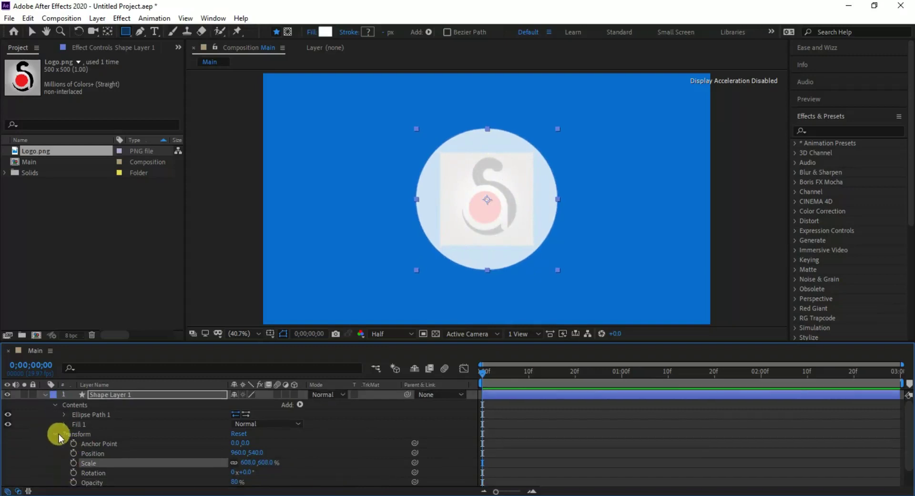
drag(234, 481, 342, 485)
click(45, 394)
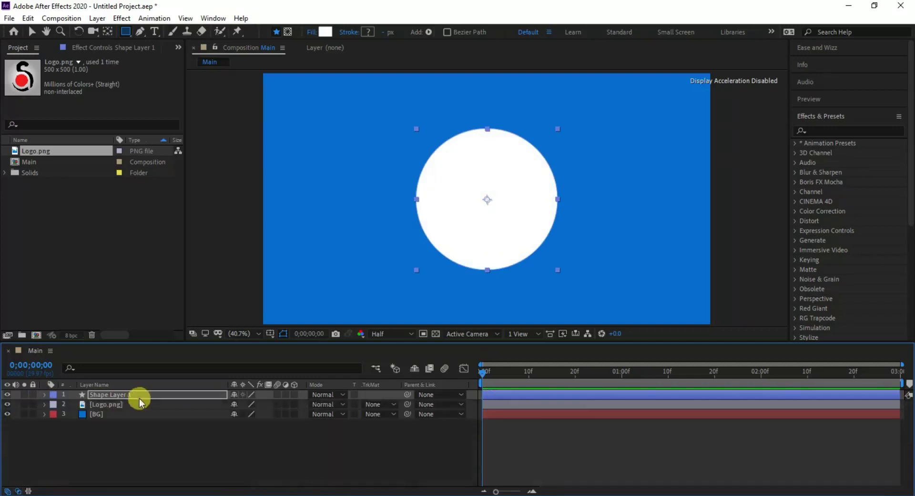
Duplicate the white circle layer and rename the original Shape Layer 1 to 'Cricle'.
key(ctrl+d)
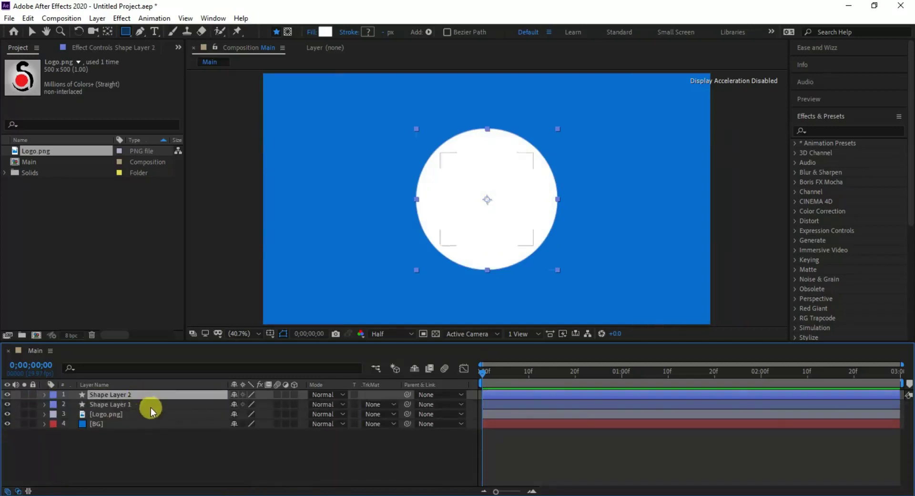
click(141, 404)
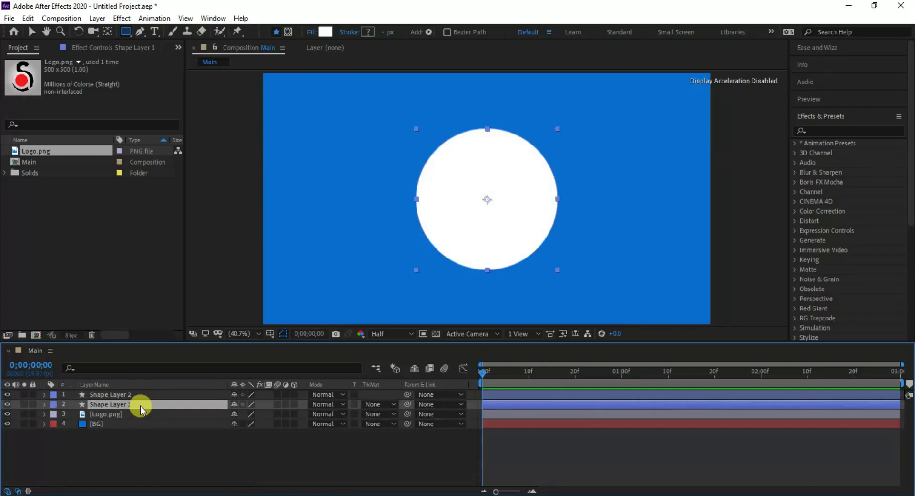
key(Return)
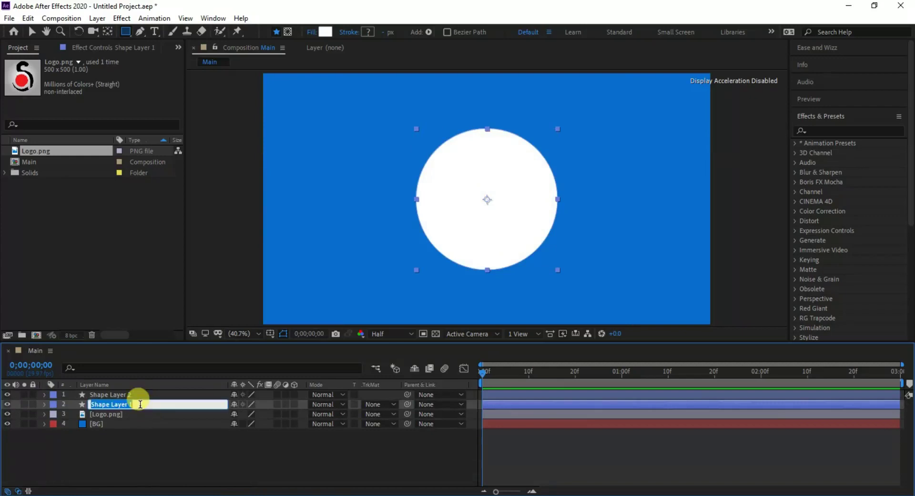
text(Cricle)
click(131, 393)
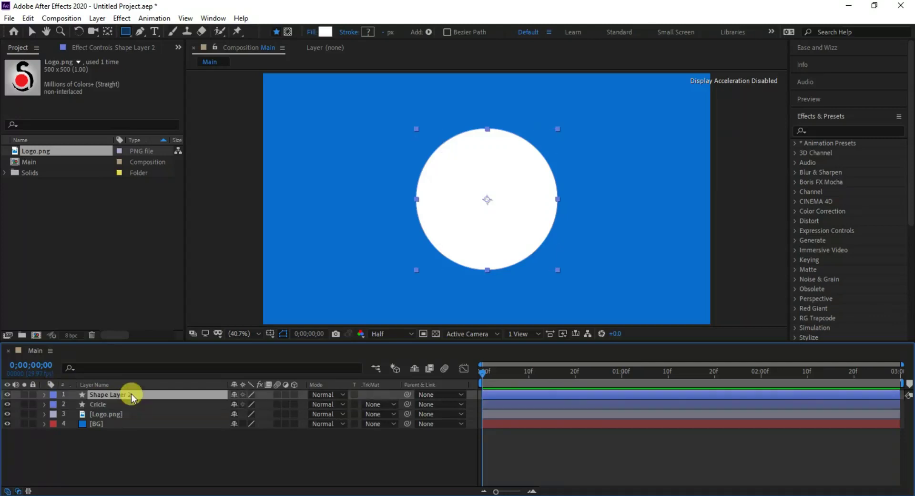
Rename the duplicate Shape Layer 2 to 'Stroke1'.
key(Return)
text(Stroke1)
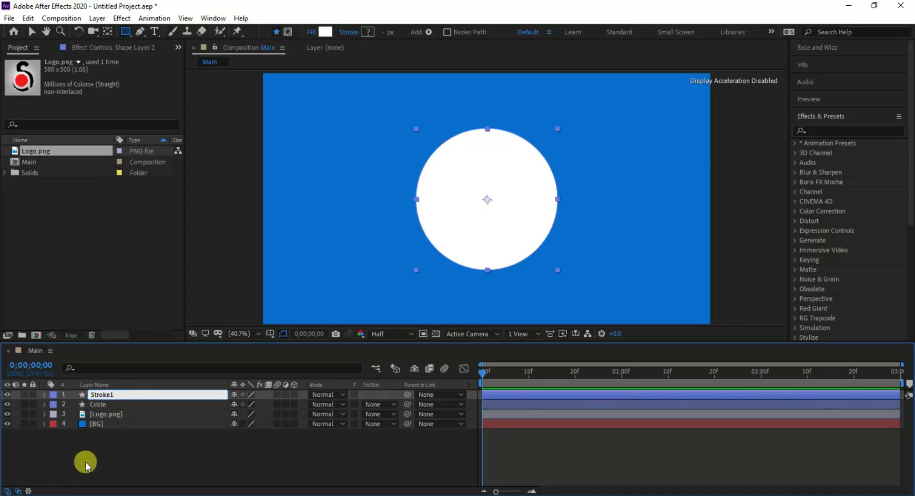
click(85, 461)
click(117, 392)
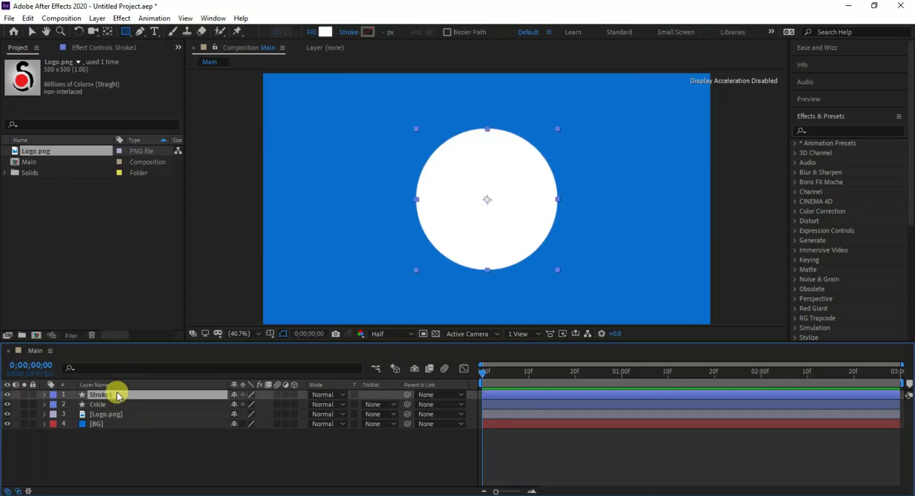
click(45, 394)
Replace the Stroke1 shape's Fill 1 with a stroke.
click(55, 404)
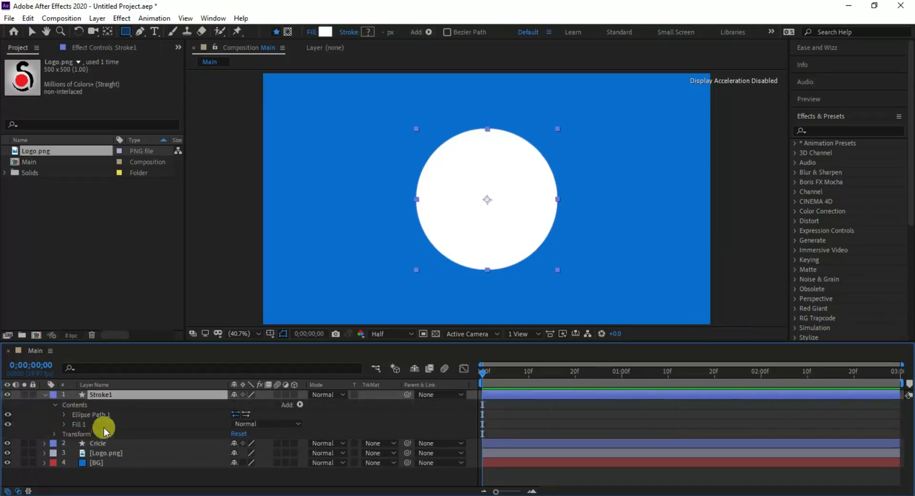
click(88, 425)
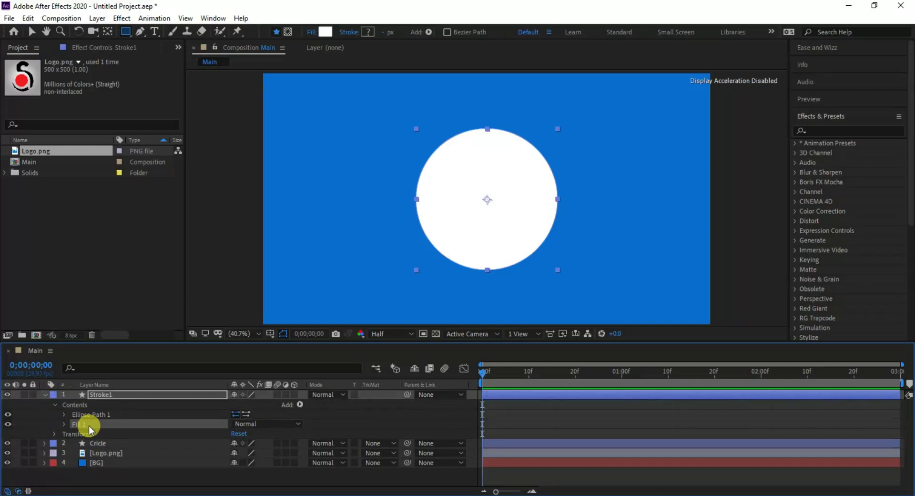
key(Delete)
click(299, 404)
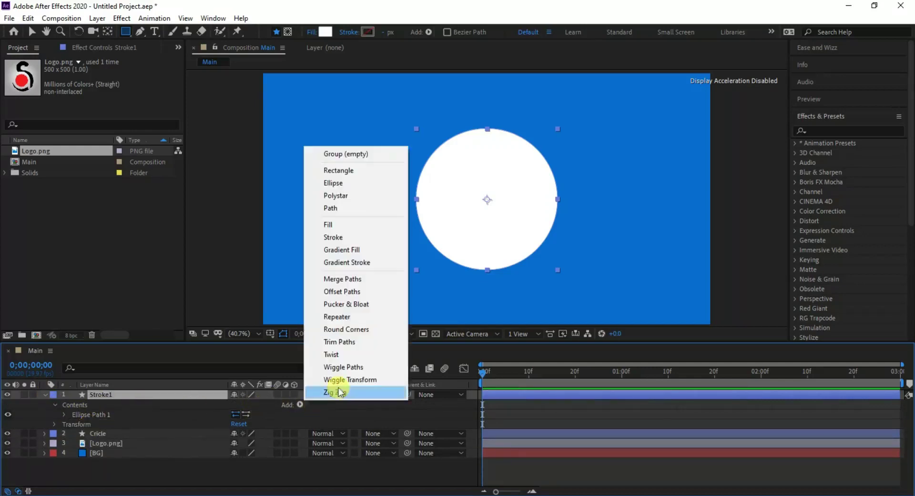
click(342, 236)
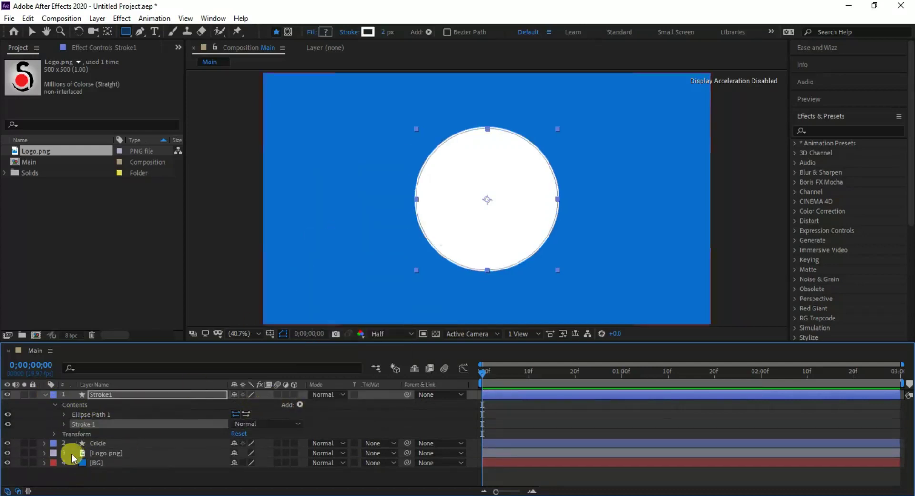
Set the stroke width to 5 and the line cap to Round Cap.
click(65, 424)
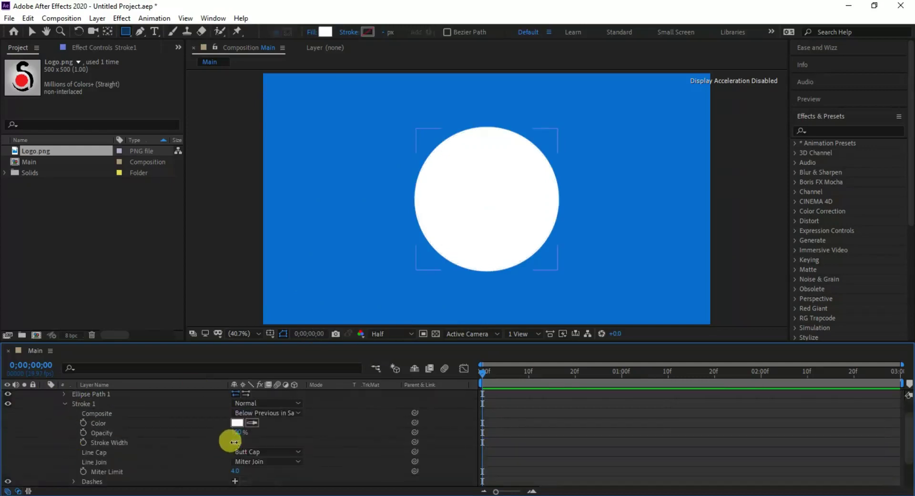
text(5)
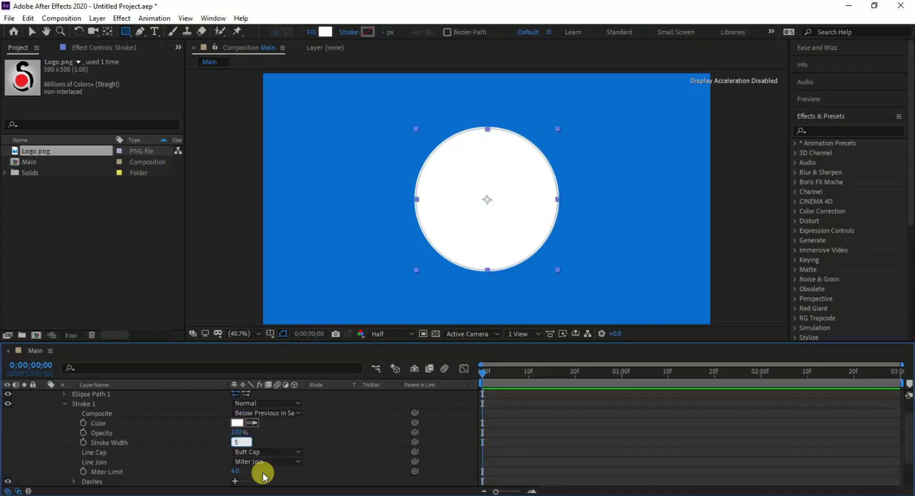
key(Return)
click(271, 452)
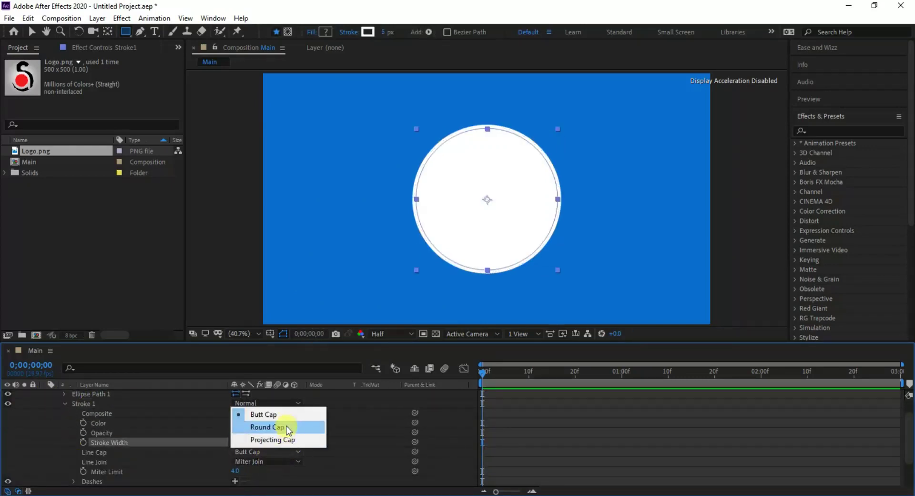
click(288, 430)
scroll(127, 430, up, 1)
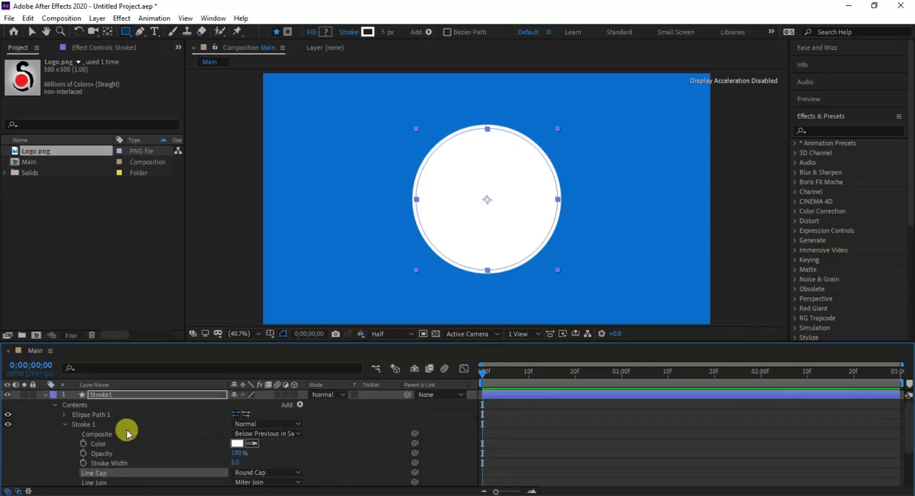
Scale the Stroke1 ring up to about 654%.
click(62, 422)
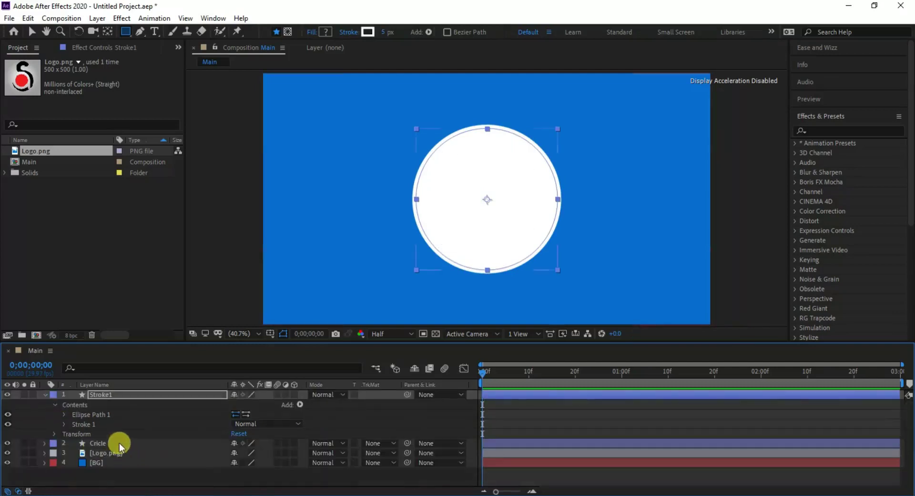
click(53, 434)
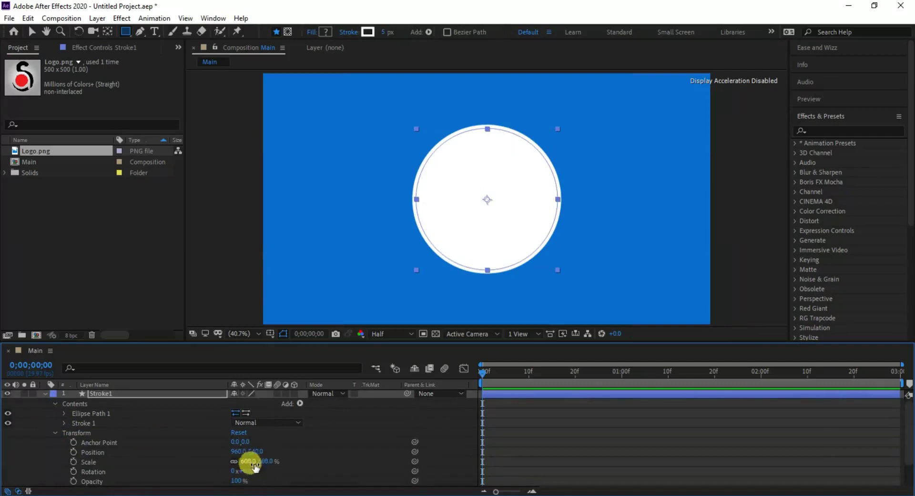
mouse_move(261, 461)
mouse_down()
mouse_move(302, 463)
mouse_move(291, 462)
mouse_up()
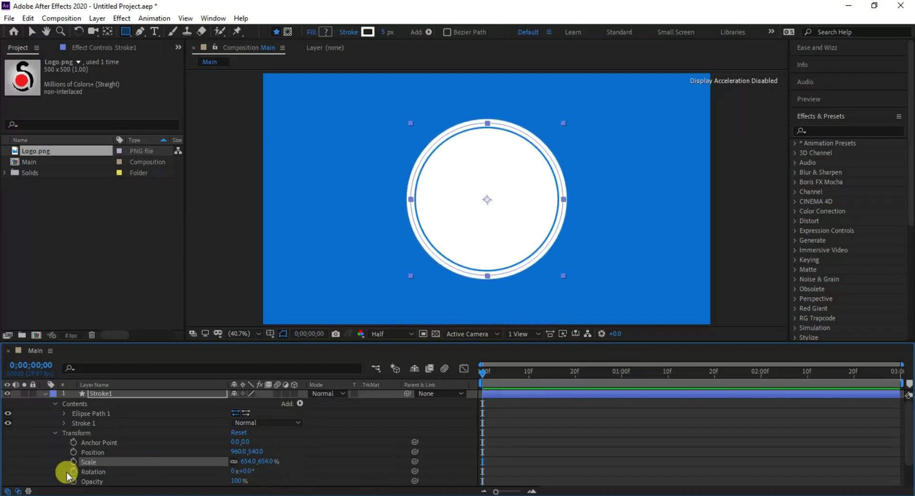
Duplicate Stroke1 as Stroke2 and scale Stroke2 up to 734%.
click(44, 396)
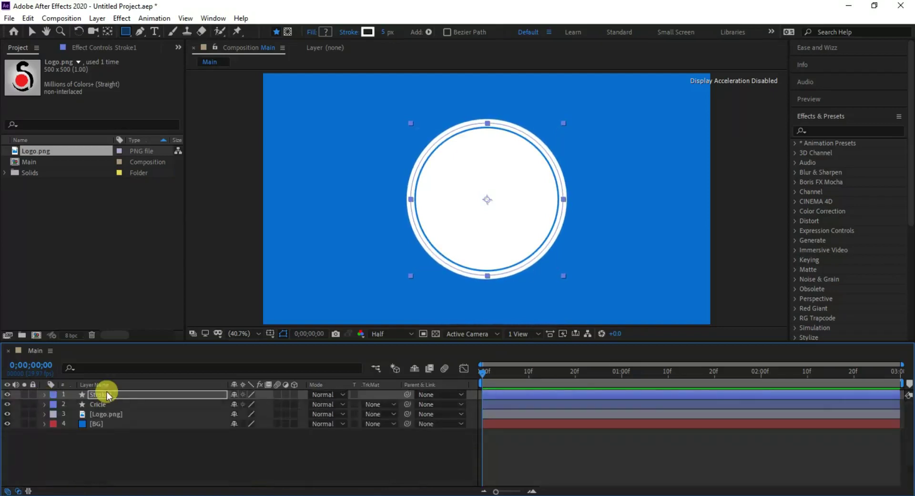
key(ctrl+d)
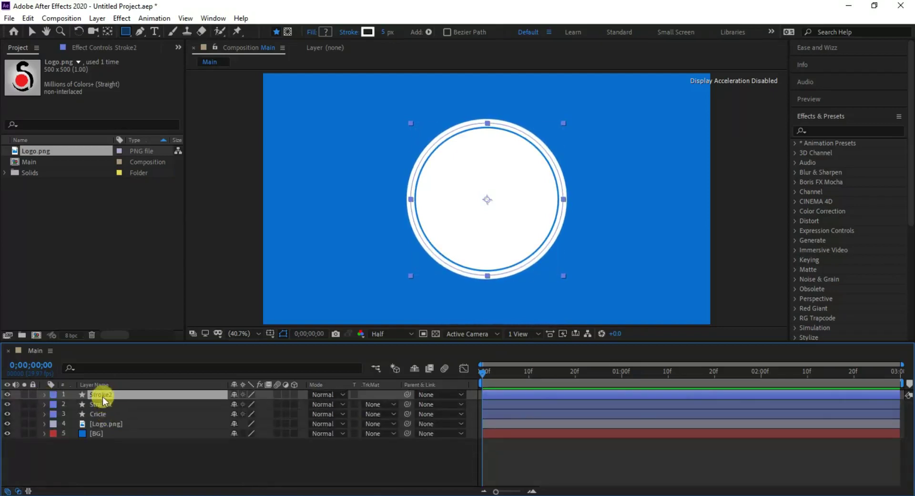
click(45, 394)
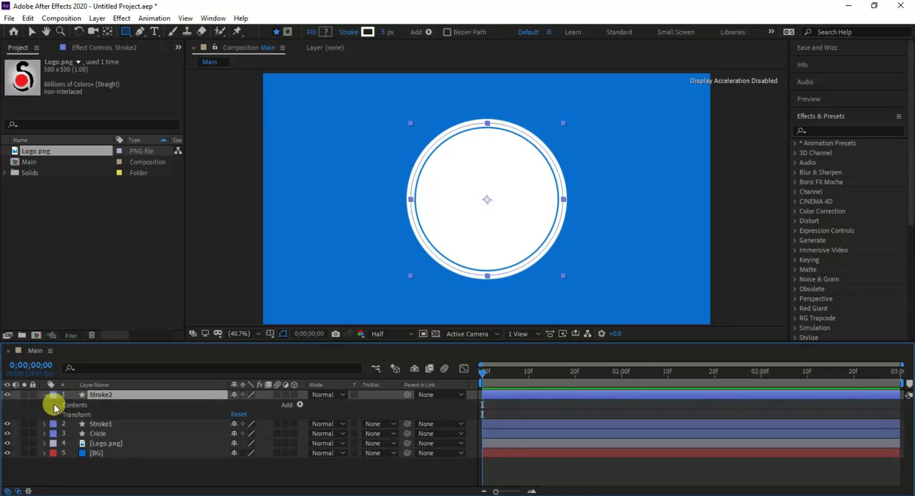
click(53, 404)
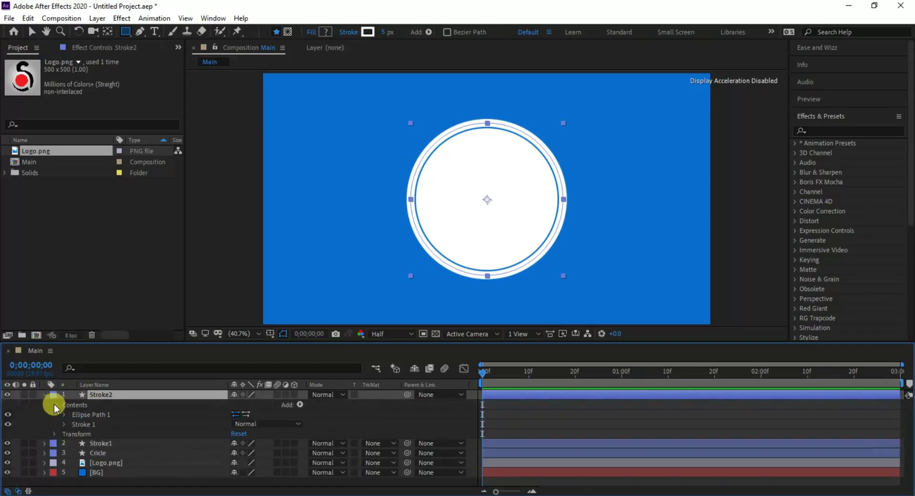
click(56, 431)
drag(246, 460, 310, 473)
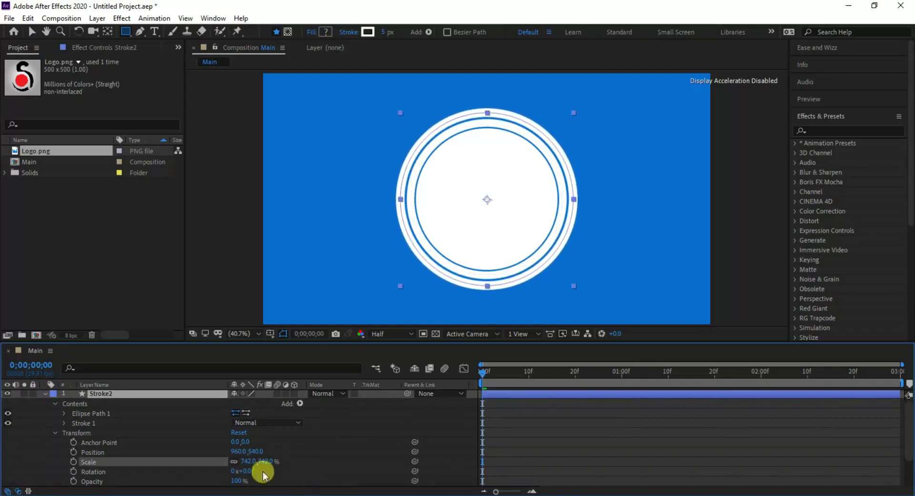
Set Stroke2's stroke width to 4.5.
click(64, 423)
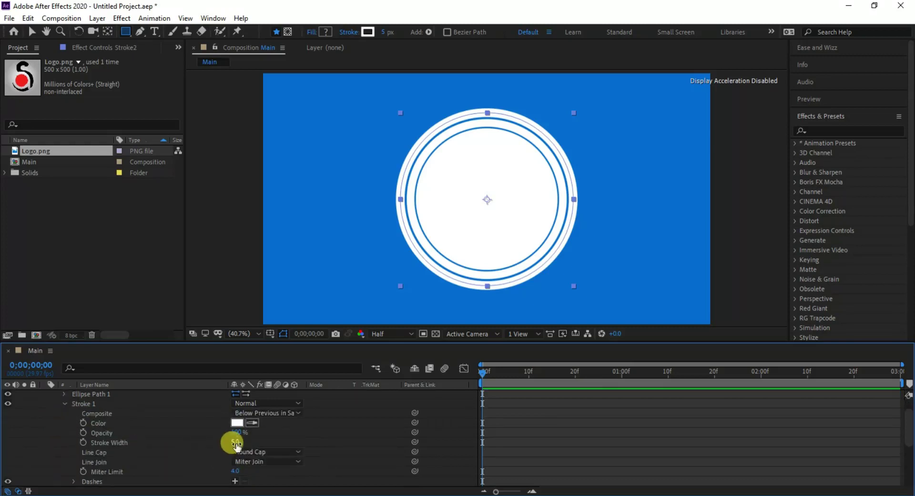
click(236, 442)
text(5)
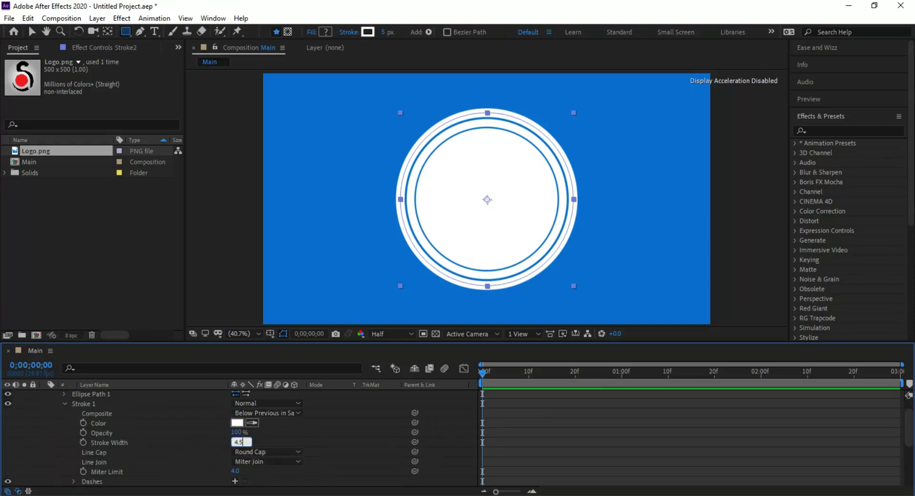
click(71, 398)
scroll(76, 414, up, 2)
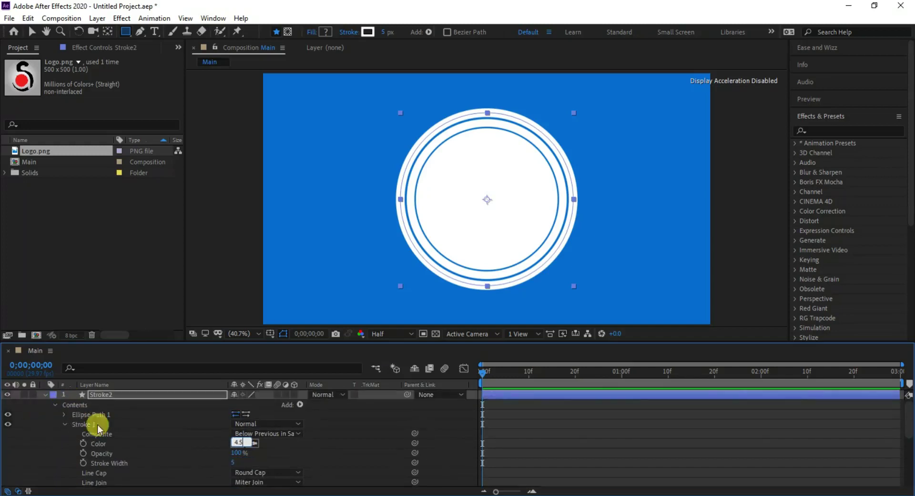
click(153, 394)
scroll(230, 455, down, 4)
drag(256, 453, 257, 453)
scroll(17, 420, up, 4)
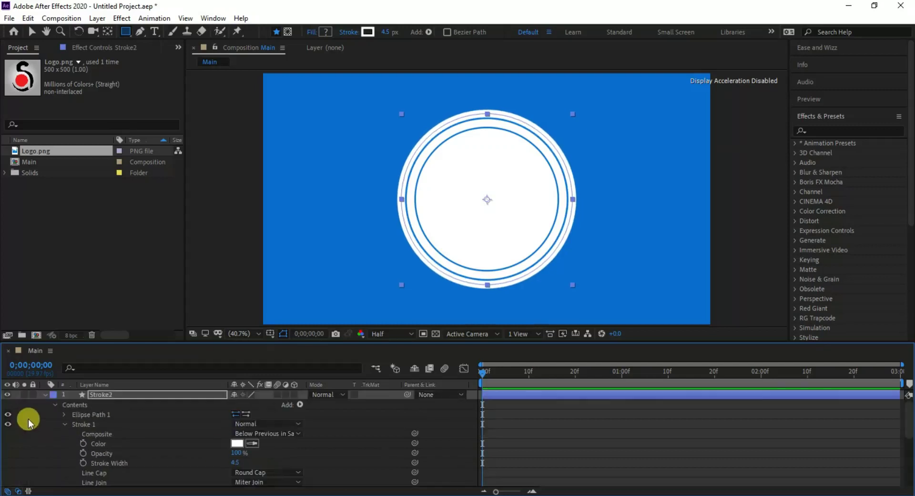
Hide the Stroke1 and Cricle layers and add Trim Paths to Stroke2.
click(44, 394)
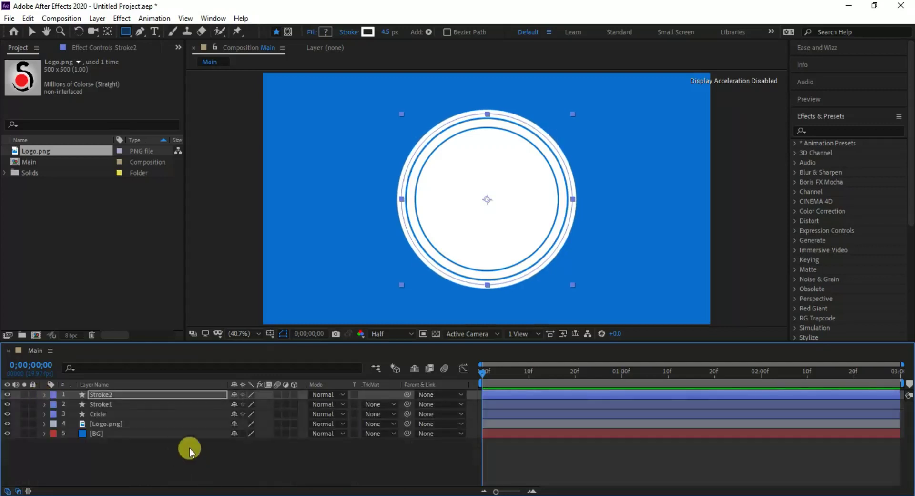
click(146, 396)
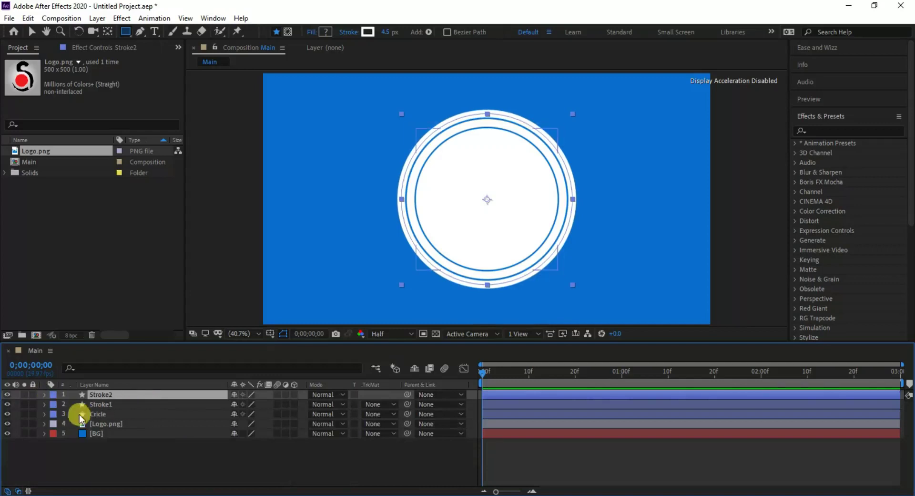
click(7, 404)
click(7, 414)
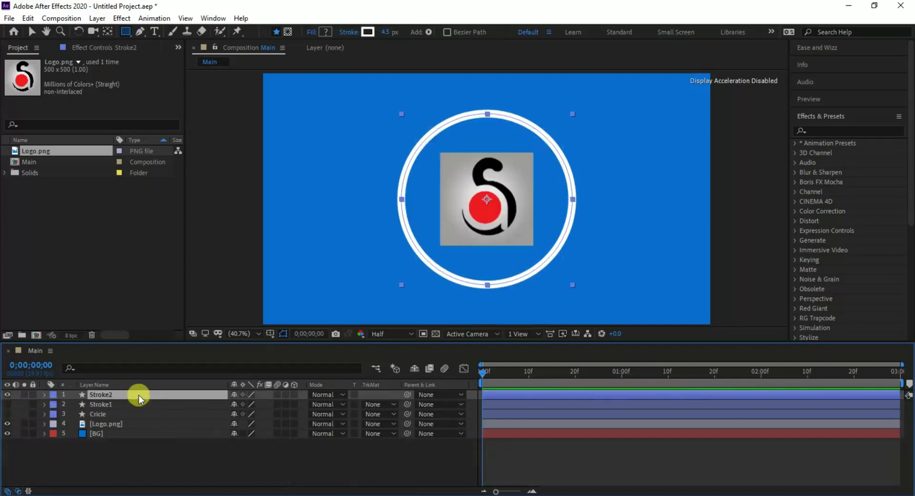
click(44, 394)
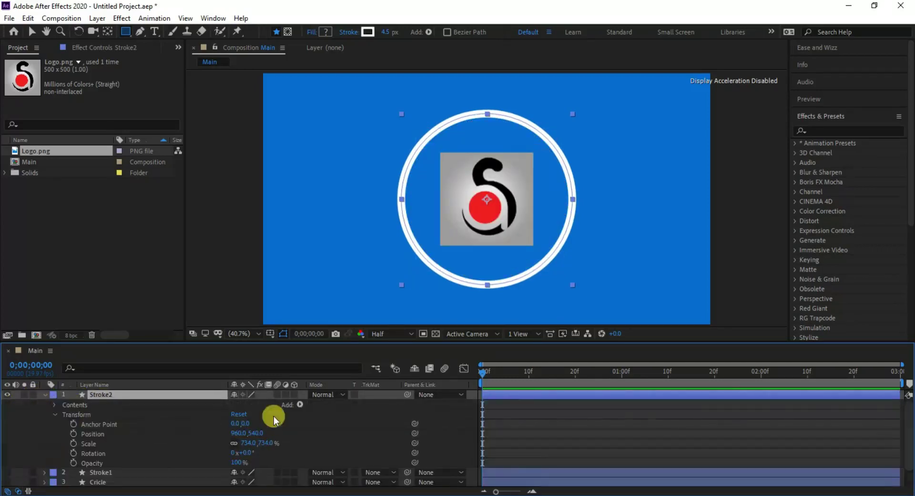
click(300, 404)
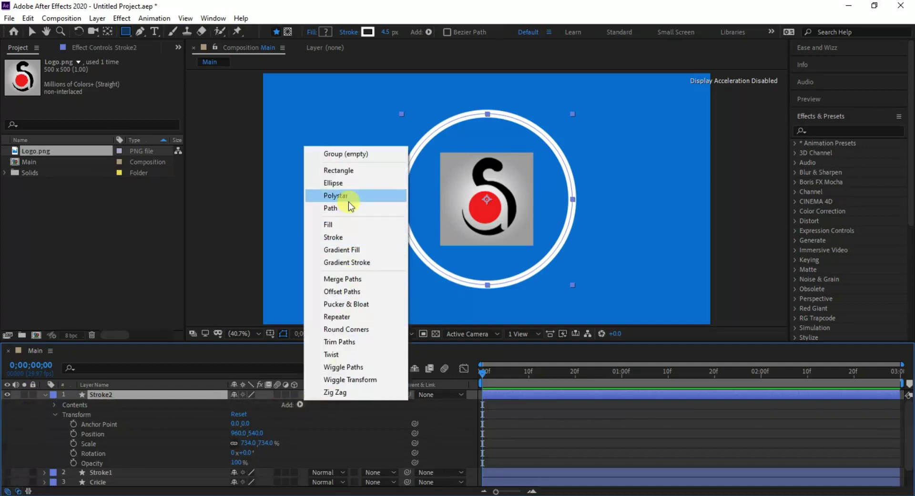
click(334, 341)
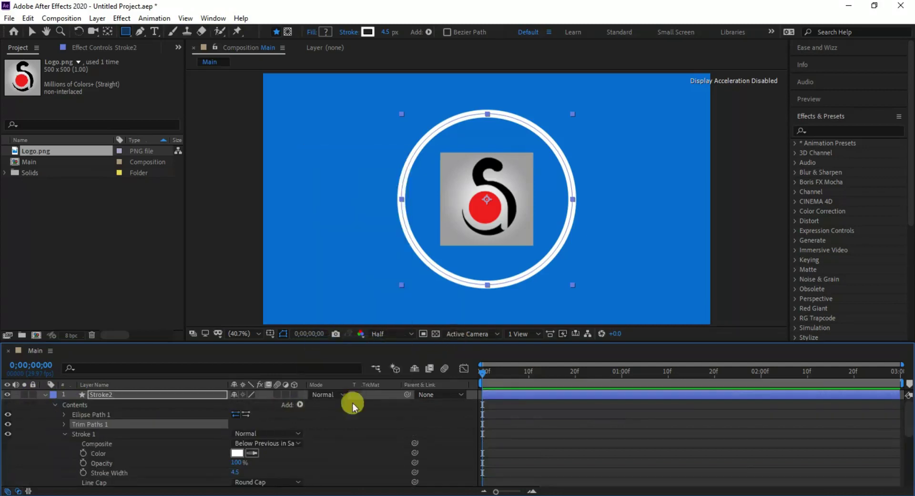
click(64, 424)
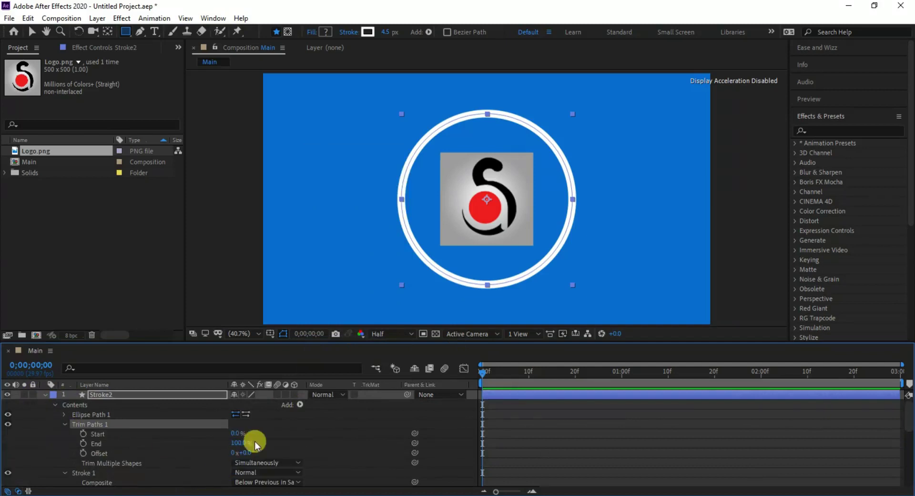
Keyframe Trim End from 0% at frame 0 to 100% at frame 15.
mouse_move(238, 442)
mouse_down()
mouse_move(108, 437)
mouse_move(231, 438)
mouse_move(163, 435)
mouse_move(131, 472)
mouse_up()
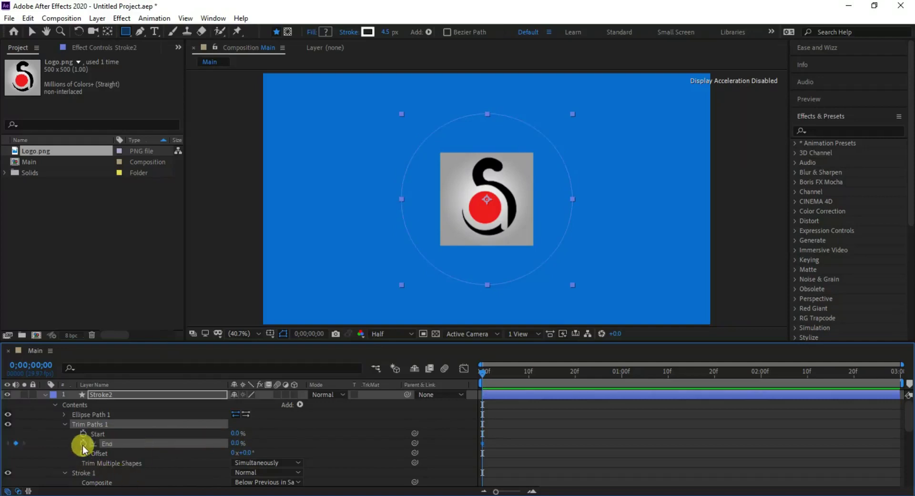
drag(482, 375, 554, 384)
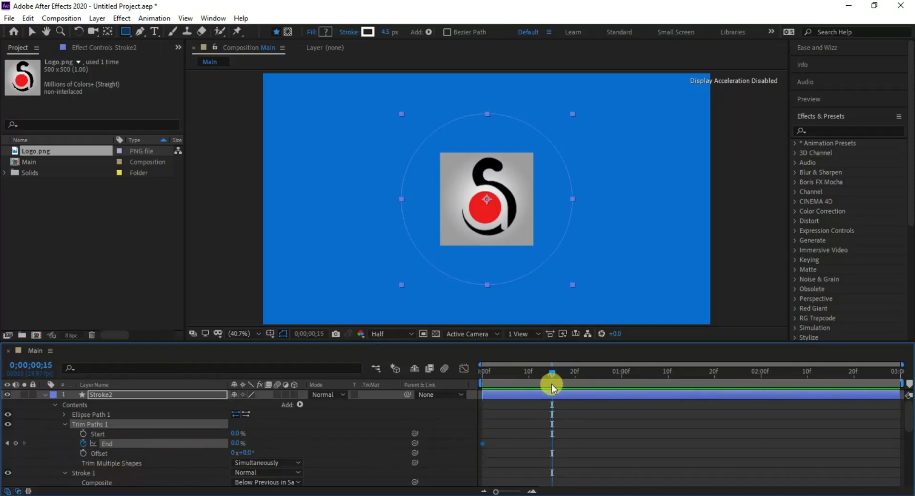
drag(236, 443, 429, 446)
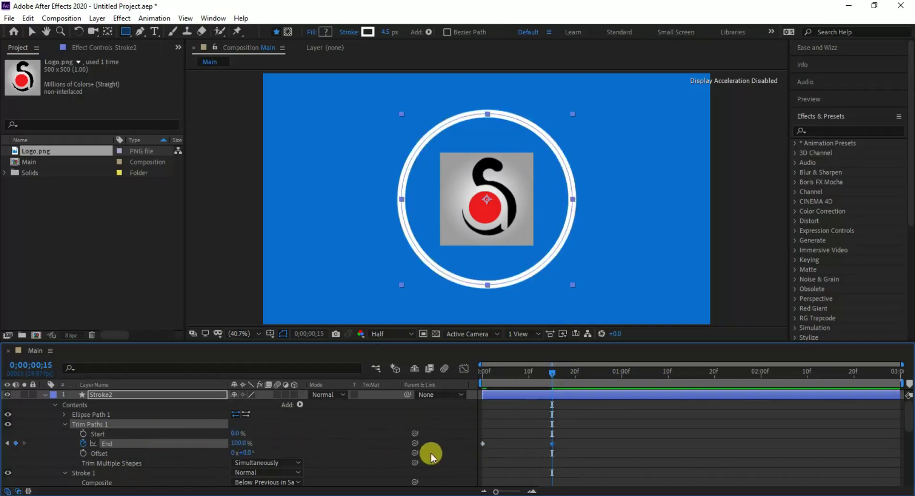
Keyframe Trim Start from 0% at frame 15 to 100% at 1 second, then preview.
click(83, 432)
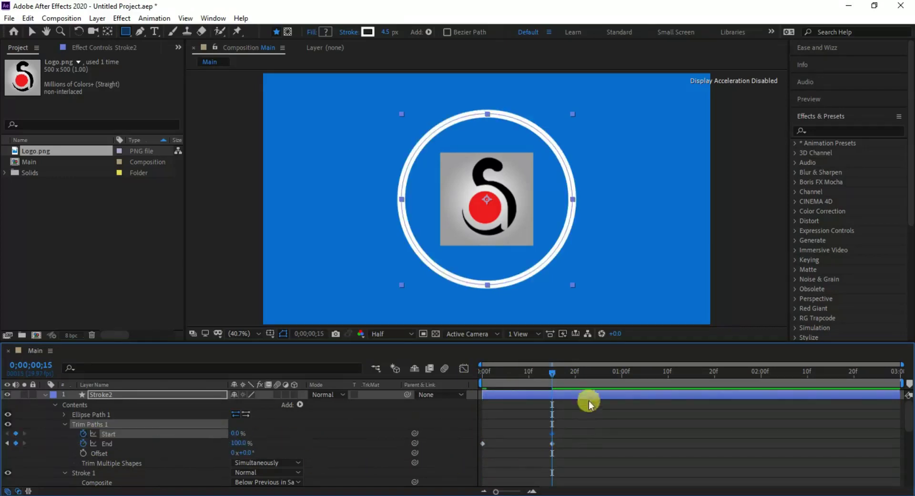
drag(556, 373, 623, 374)
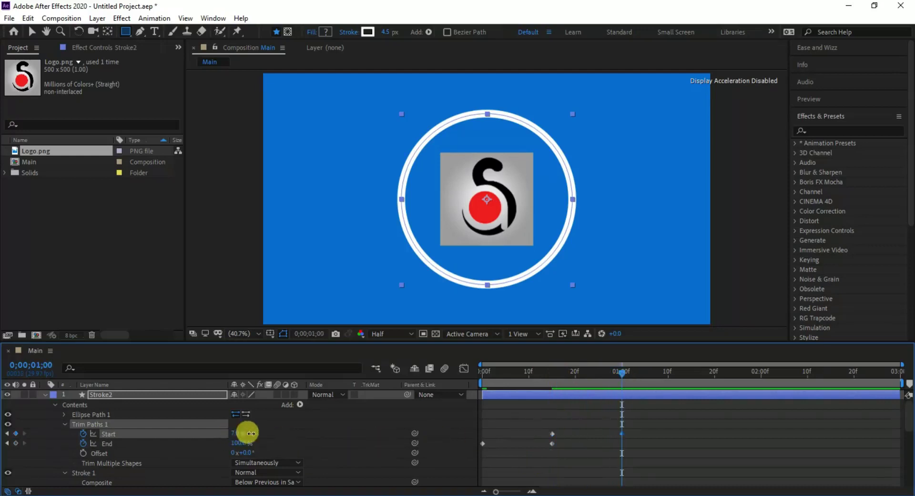
drag(252, 432, 460, 453)
click(619, 375)
key(Home)
key(space)
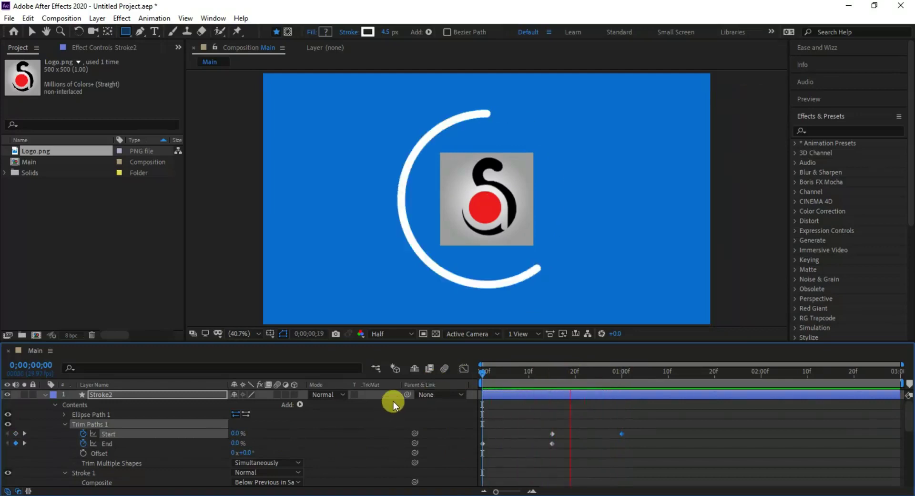
Move Stroke2's Start trim keyframes earlier and its End keyframe to frame 21, then preview.
drag(643, 427, 508, 432)
click(551, 442)
mouse_move(582, 432)
mouse_down()
mouse_move(653, 434)
mouse_move(616, 436)
mouse_move(633, 435)
mouse_up()
drag(497, 383, 480, 398)
key(space)
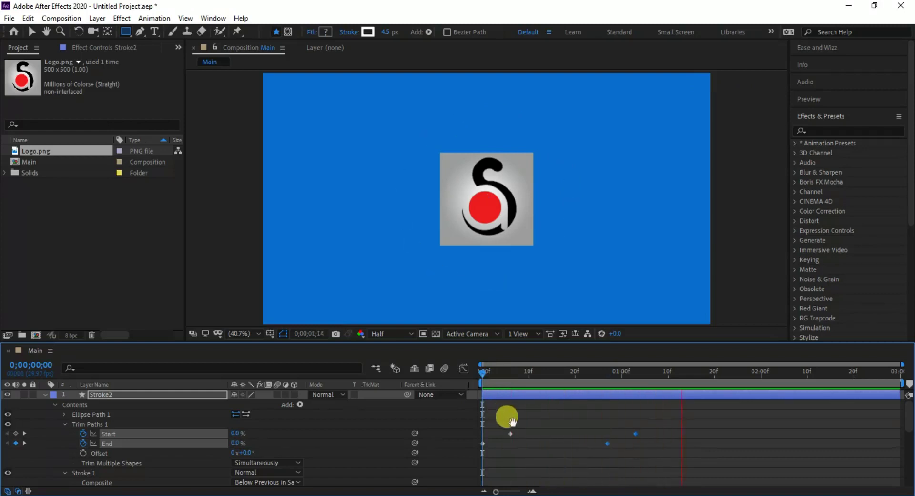
click(504, 421)
mouse_move(600, 441)
mouse_down()
mouse_move(633, 454)
mouse_move(589, 443)
mouse_up()
Keyframe the ring's trim Offset from 0° at frame 0 to 180° at one second.
drag(519, 385, 449, 382)
key(space)
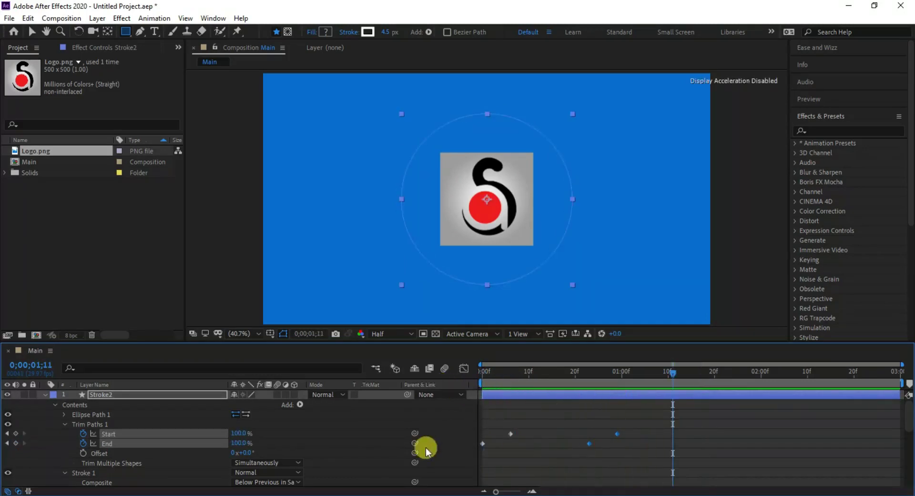
key(space)
click(83, 453)
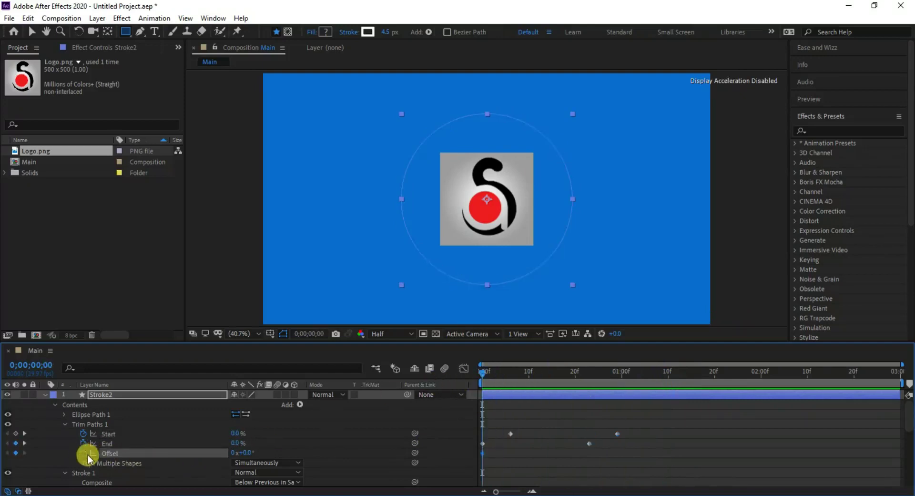
mouse_move(497, 375)
mouse_down()
mouse_move(622, 388)
mouse_move(615, 394)
mouse_up()
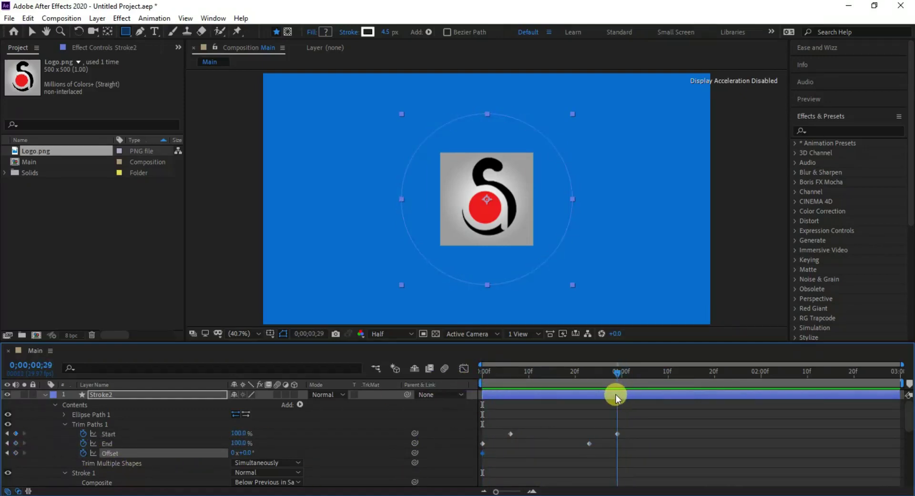
click(247, 452)
text(180)
key(Return)
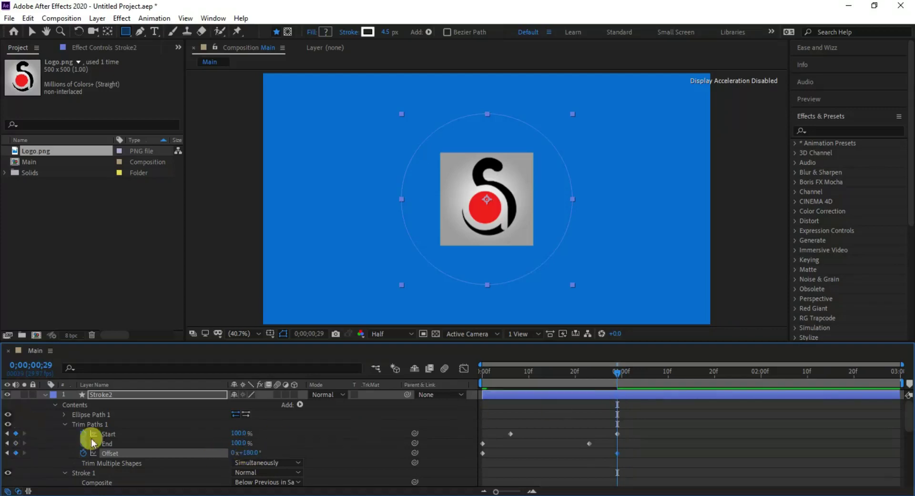
key(Home)
key(space)
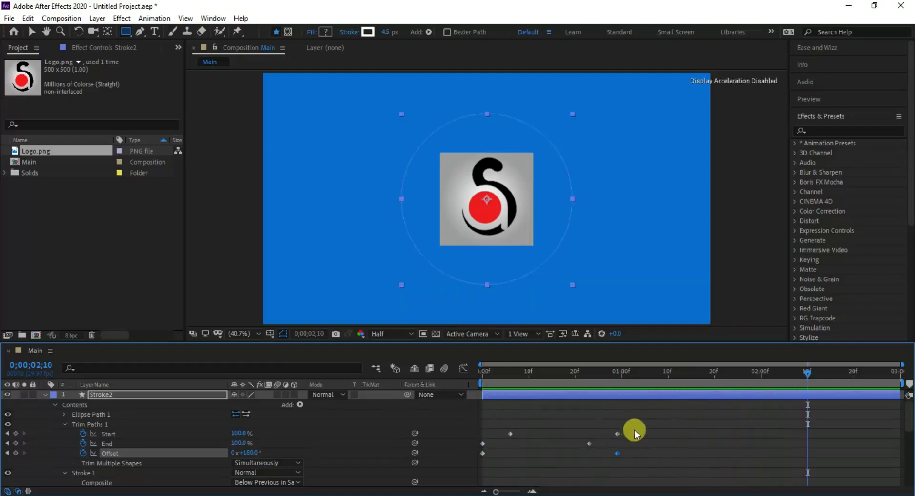
Apply Easy Ease to all of Stroke2's trim keyframes and preview the eased ring.
drag(639, 418, 478, 465)
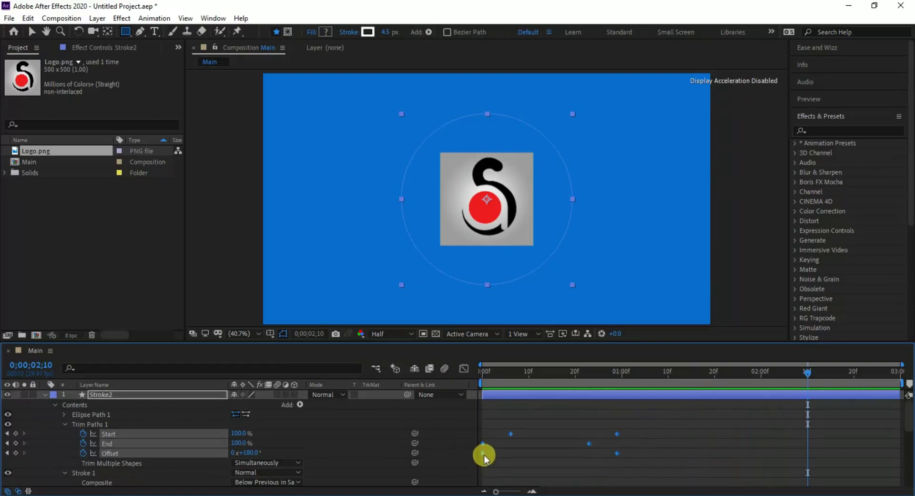
right_click(484, 455)
mouse_move(497, 448)
click(645, 374)
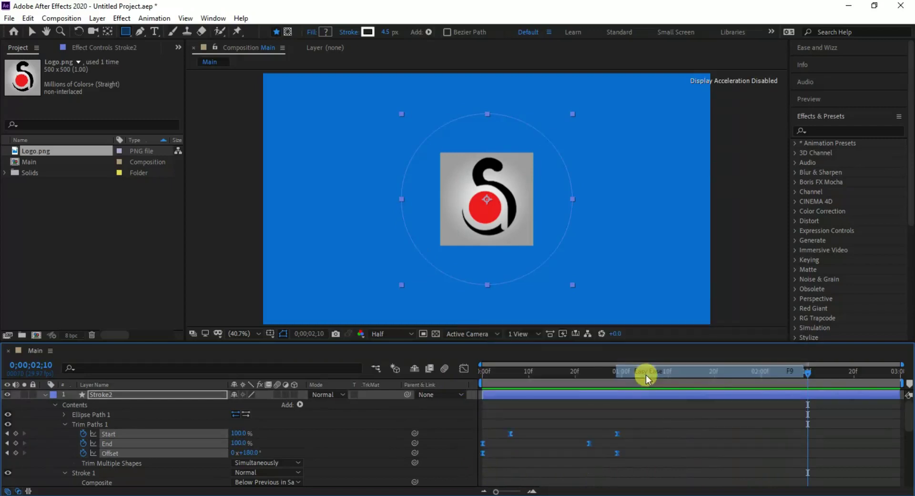
drag(531, 377, 422, 375)
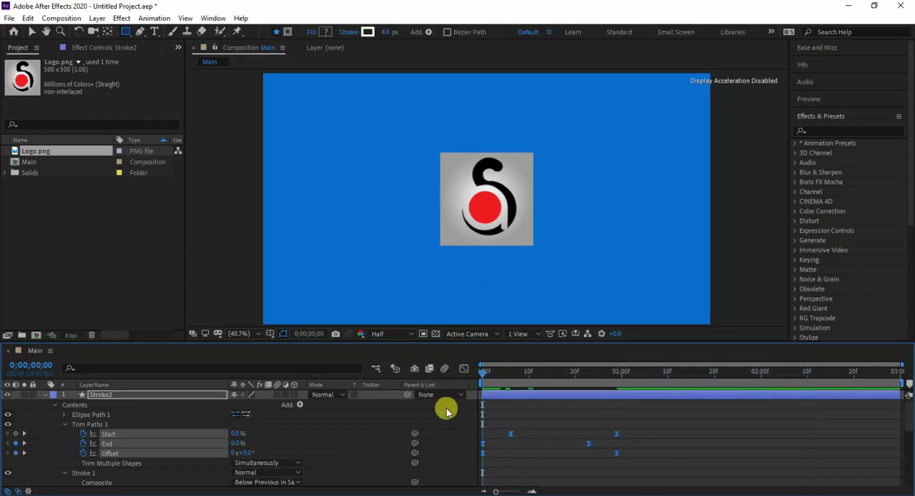
key(space)
key(space)
Duplicate Stroke2 into Stroke3 and Stroke4, shifting the copies a few frames later.
click(45, 394)
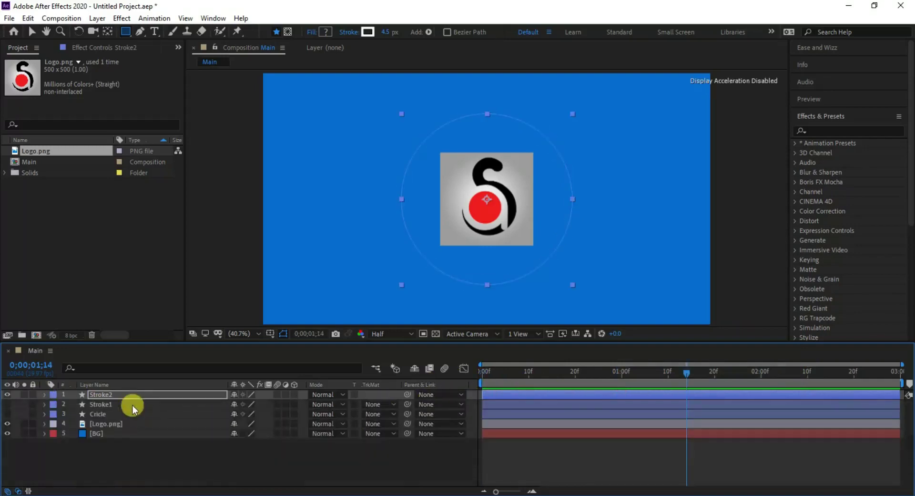
click(131, 395)
key(ctrl+d)
key(ctrl+d)
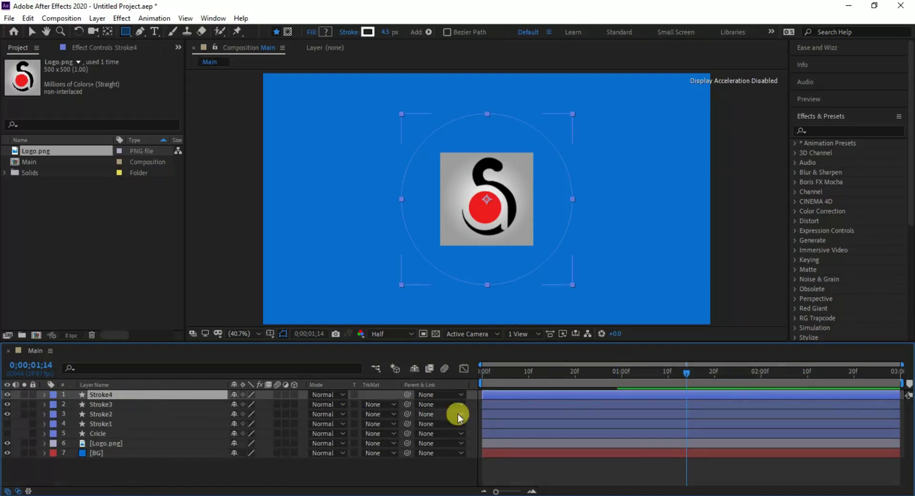
drag(495, 401, 526, 395)
click(501, 415)
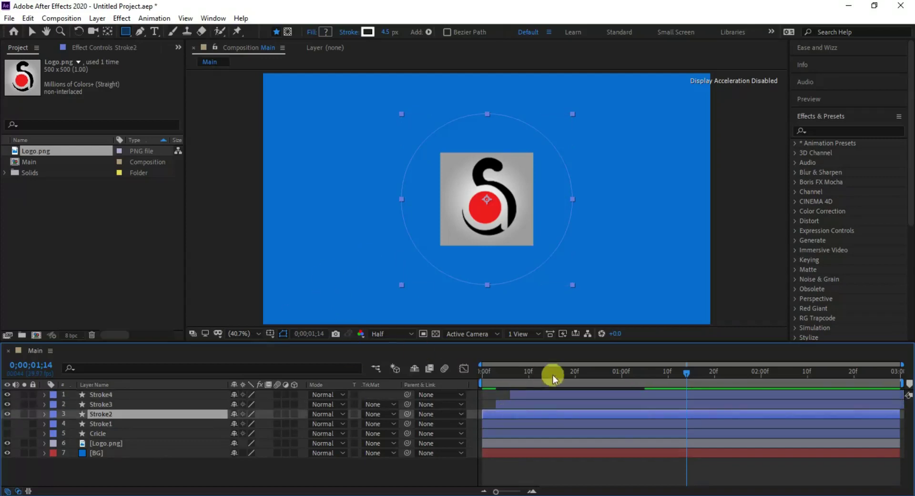
drag(550, 384, 536, 384)
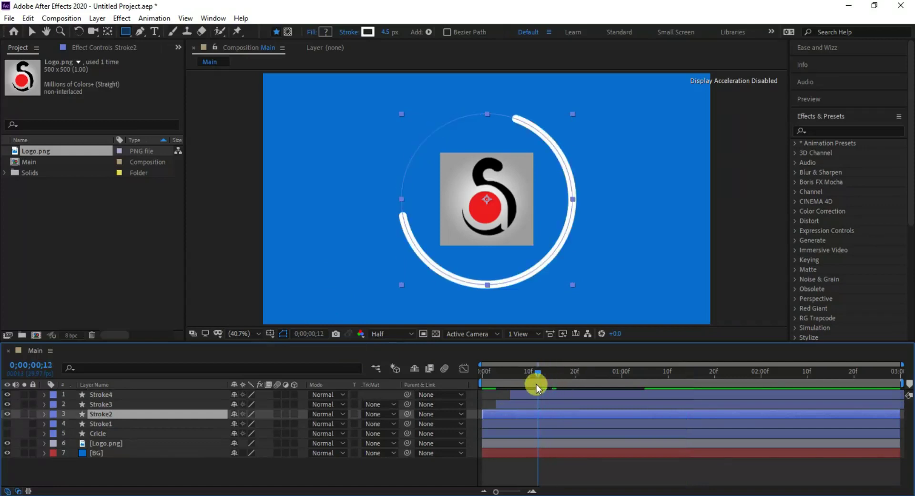
Set Stroke2's stroke colour to light blue.
click(367, 32)
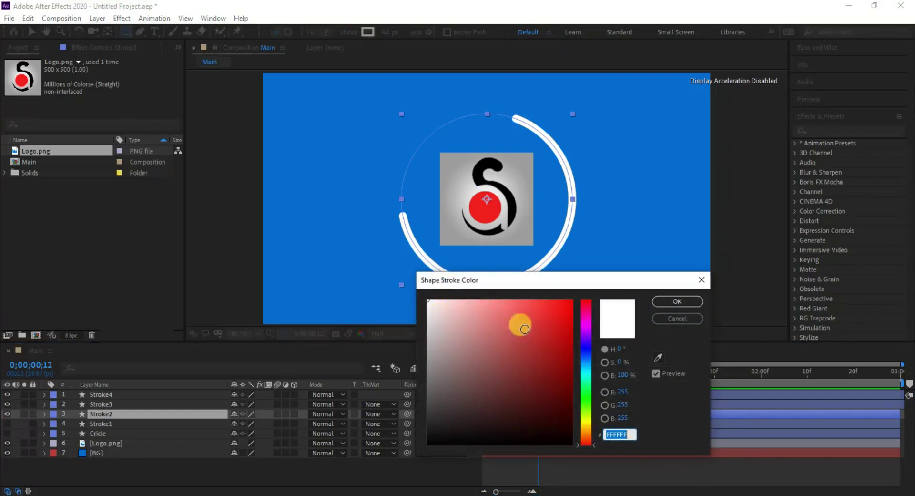
click(588, 360)
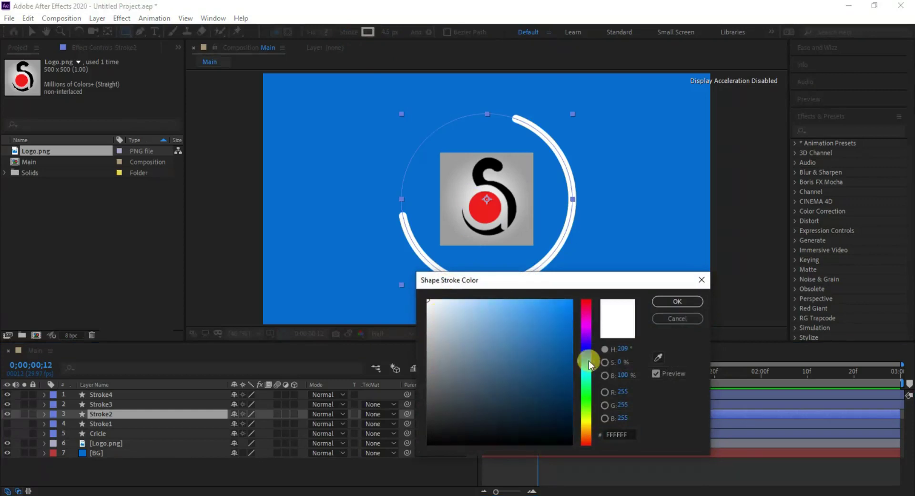
click(535, 298)
click(677, 300)
Set Stroke3's stroke colour to magenta.
click(255, 403)
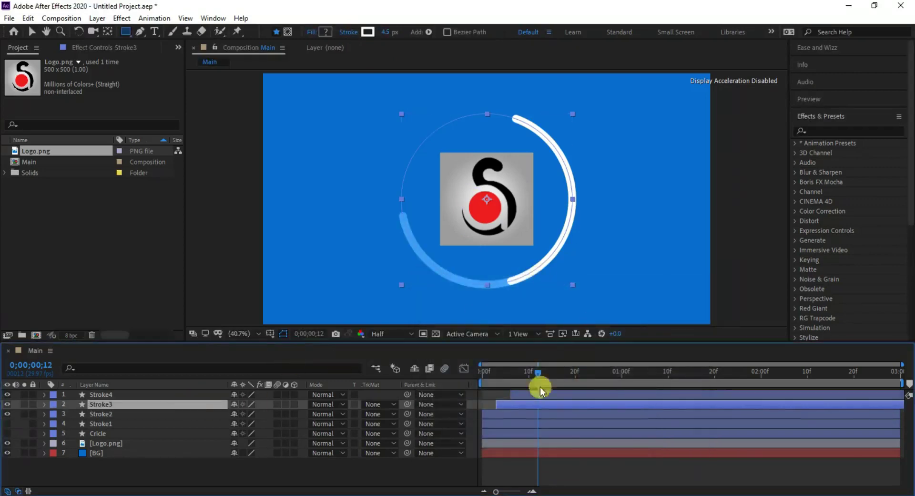
click(368, 32)
click(585, 353)
click(540, 350)
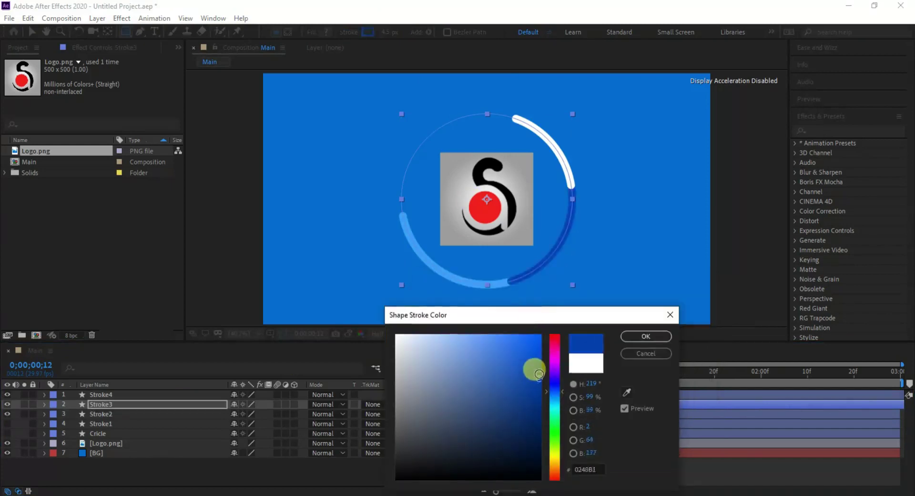
click(555, 389)
drag(561, 390, 559, 363)
click(645, 336)
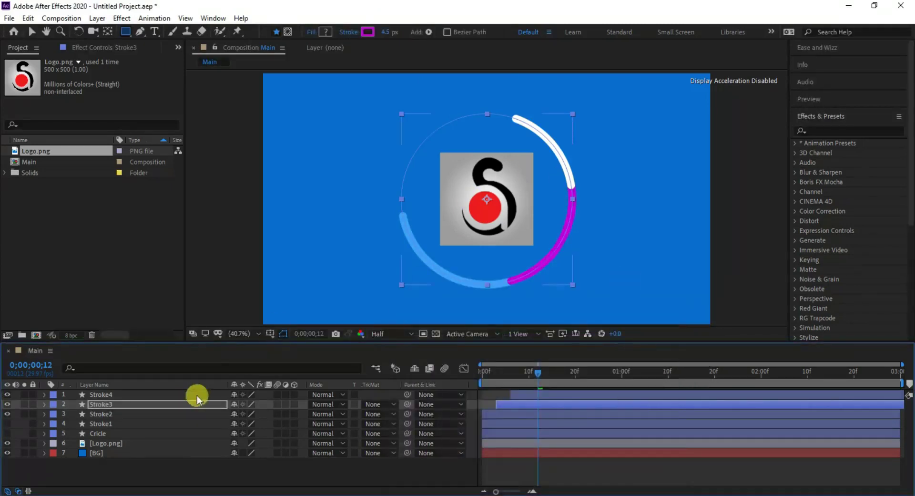
Set Stroke4's stroke colour to bright yellow and return to the first frame.
click(196, 394)
click(368, 31)
click(554, 456)
click(510, 336)
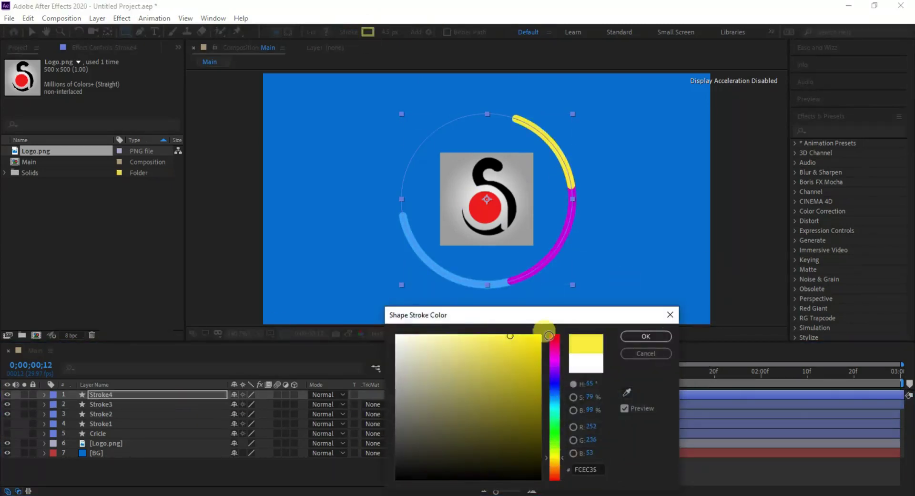
click(646, 336)
drag(535, 370, 465, 371)
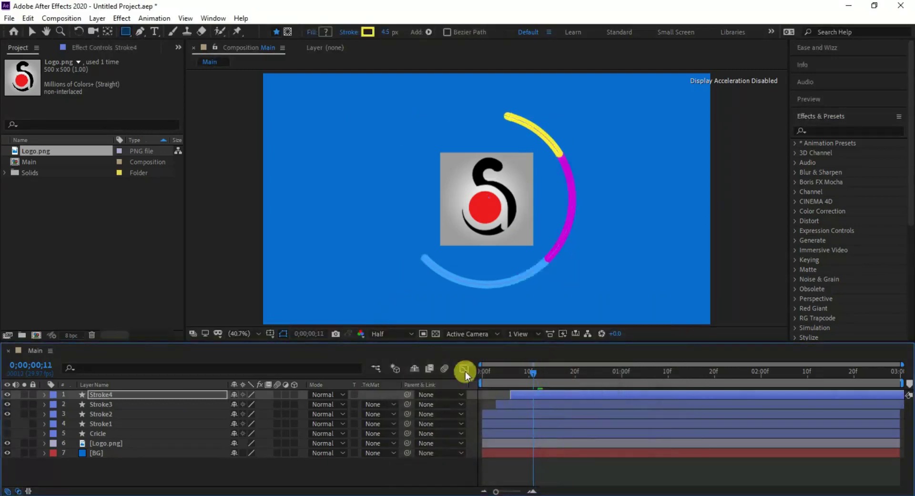
Preview and scrub the light blue, magenta and yellow arcs chasing around the logo.
key(space)
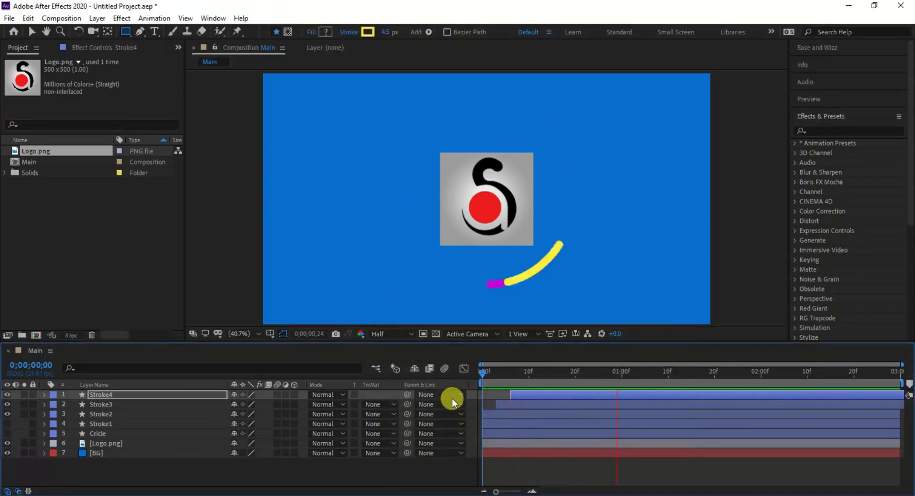
key(space)
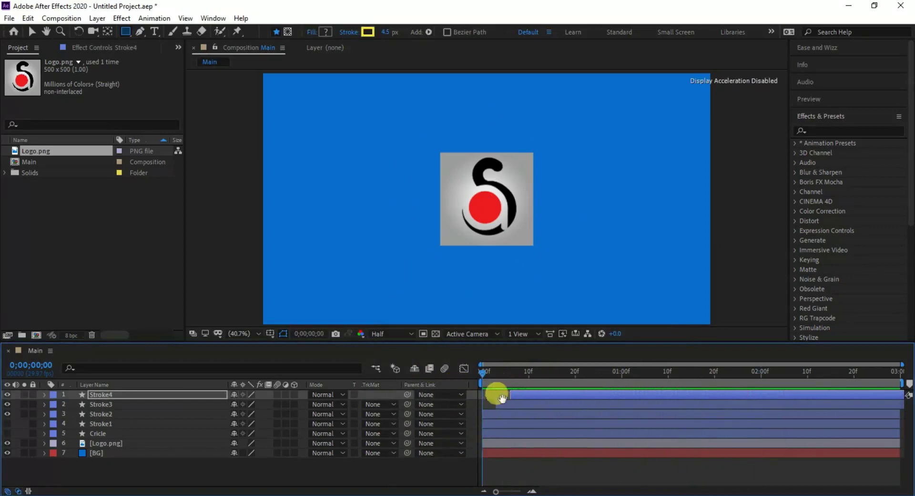
key(space)
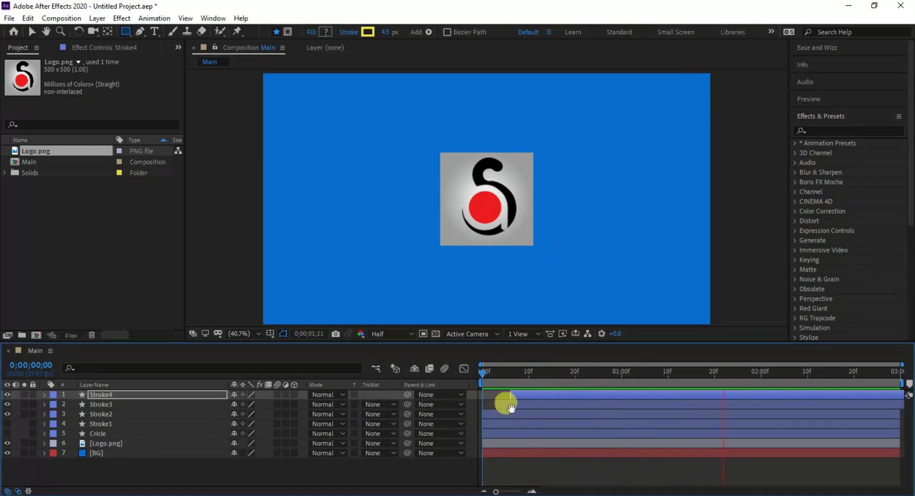
key(h)
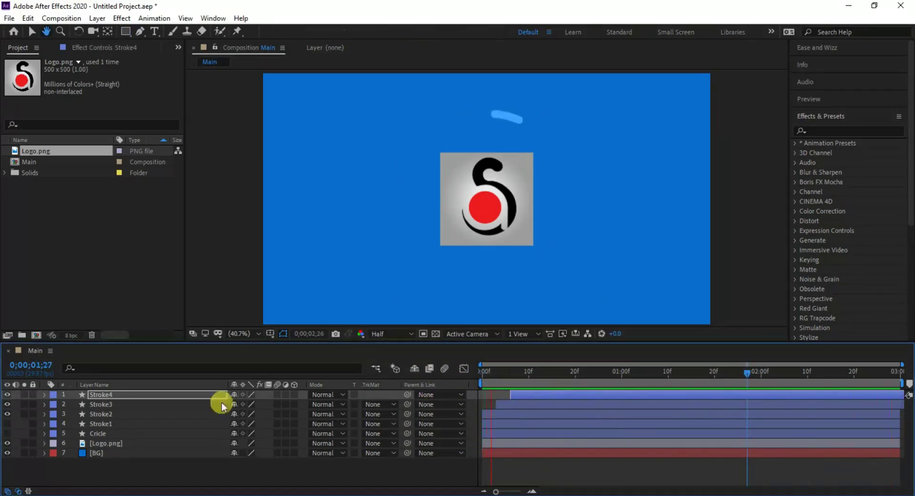
key(space)
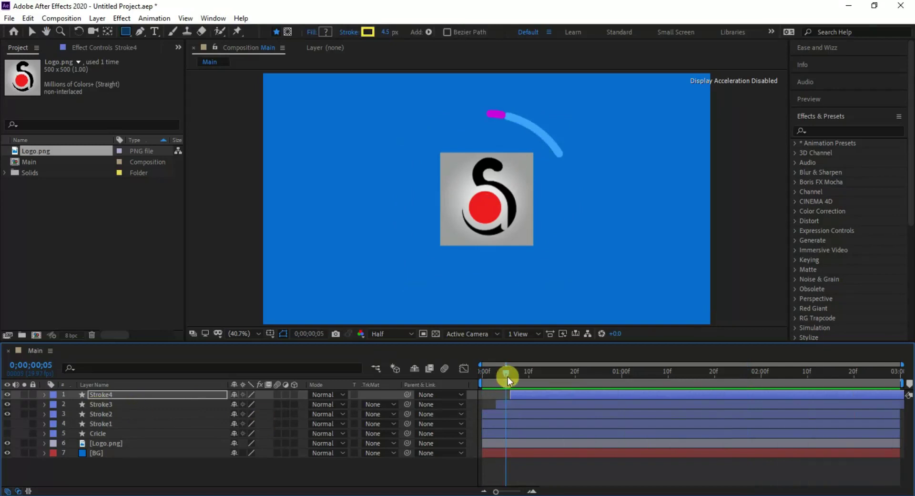
mouse_move(508, 375)
mouse_down()
mouse_move(525, 375)
mouse_move(493, 375)
mouse_move(544, 373)
mouse_move(654, 404)
mouse_up()
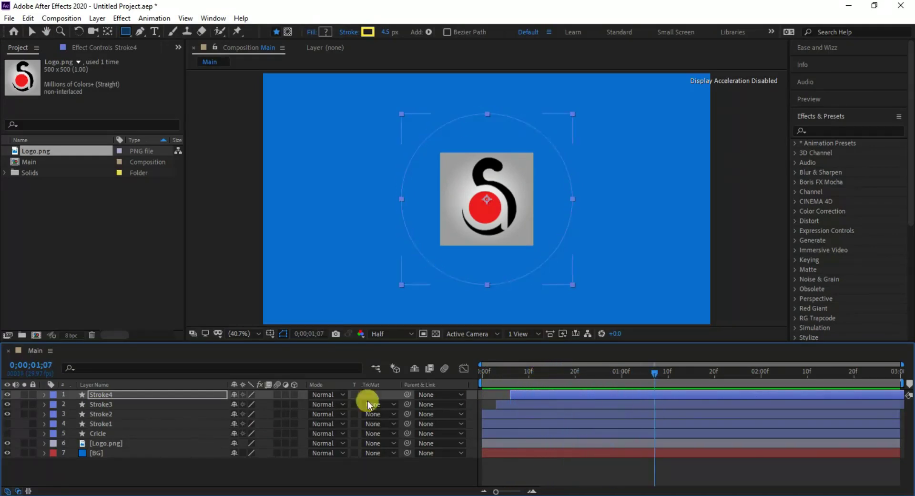
Show the white Stroke1 ring, hide Stroke4, and add Trim Paths to Stroke1.
click(7, 422)
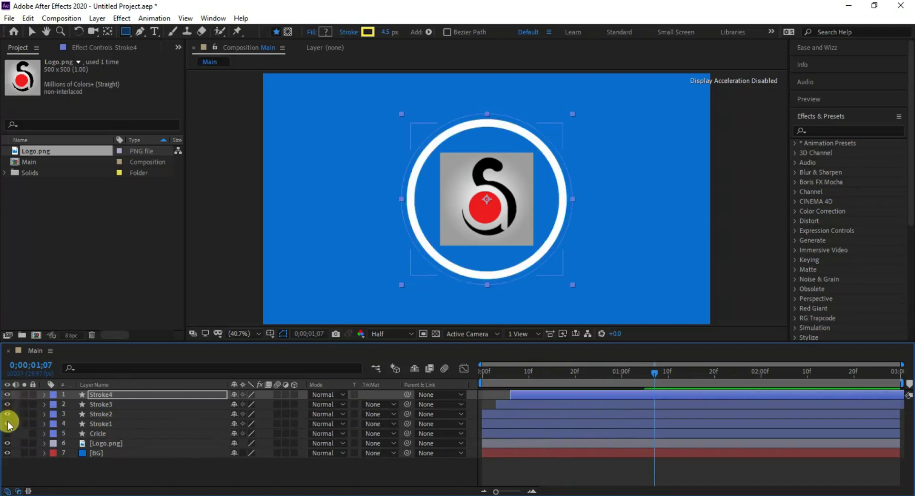
click(7, 394)
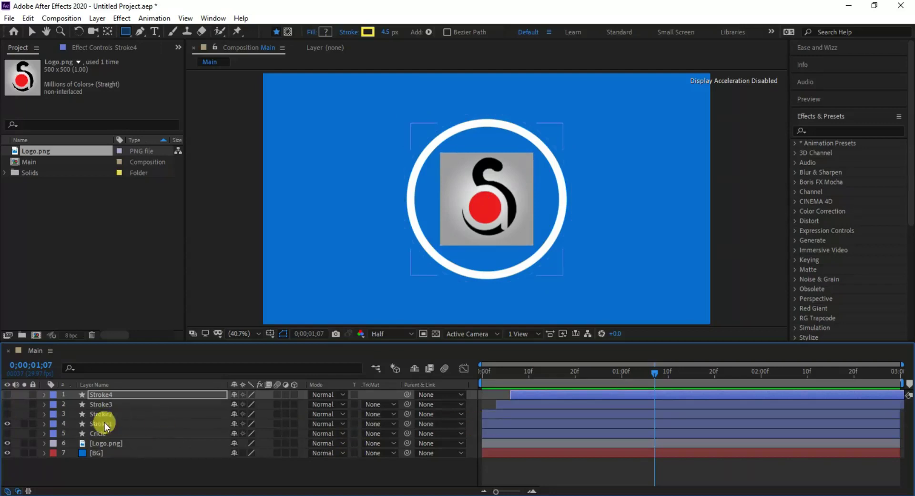
click(136, 423)
click(44, 423)
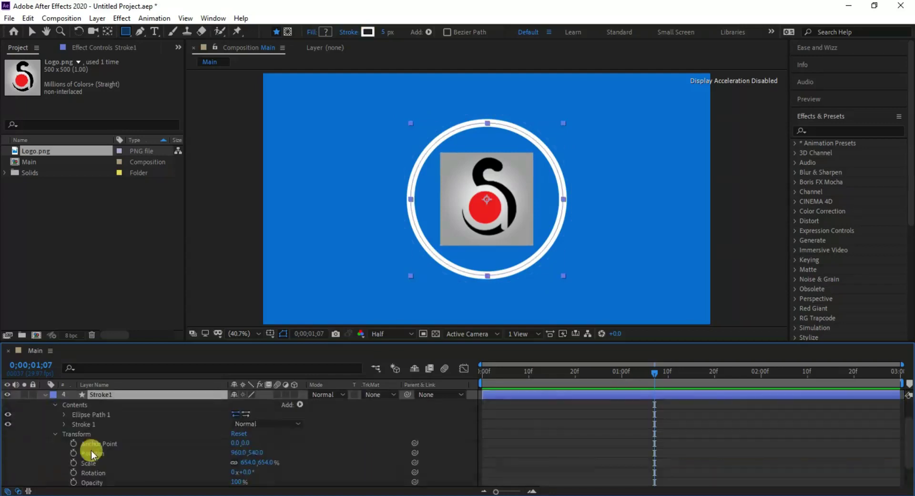
click(299, 404)
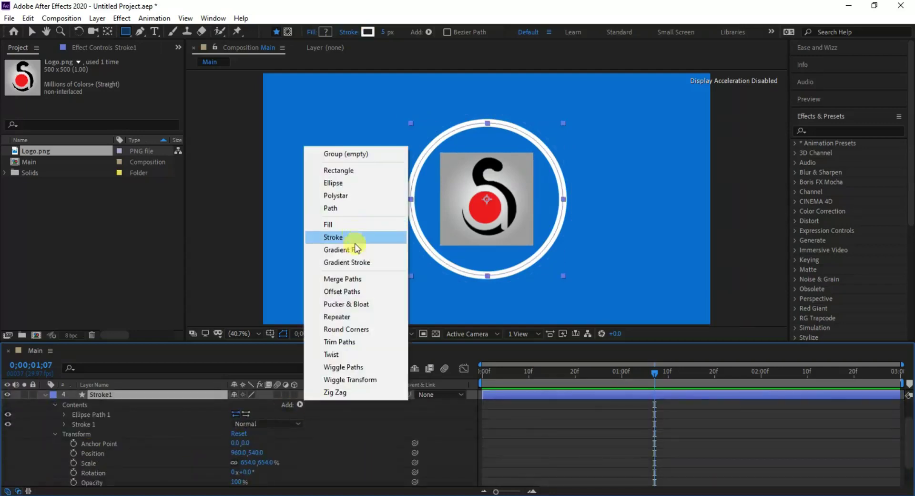
click(352, 342)
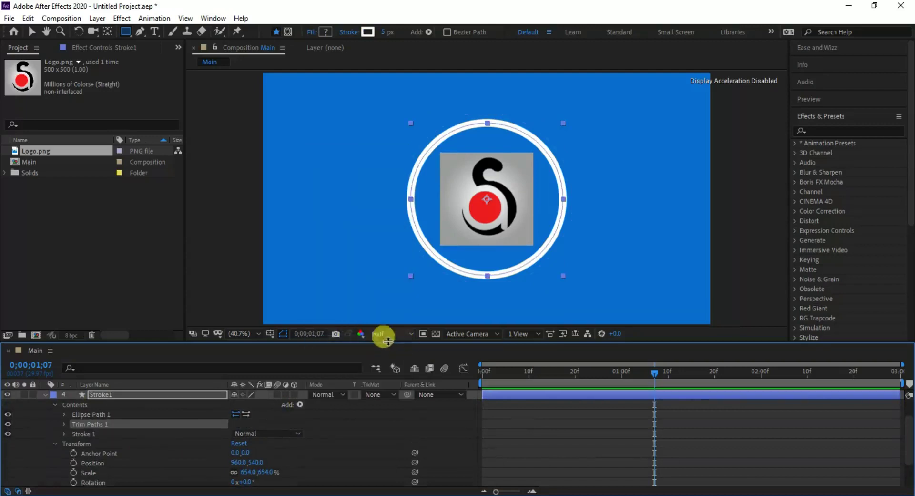
click(64, 424)
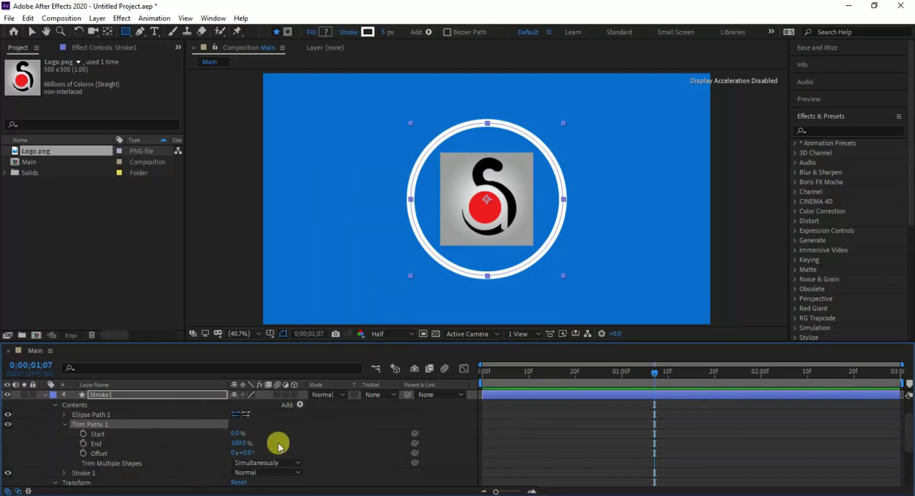
At frame 0 set Stroke1's Trim Paths Start to 100%, undoing a stray rectangle.
scroll(310, 440, up, 1)
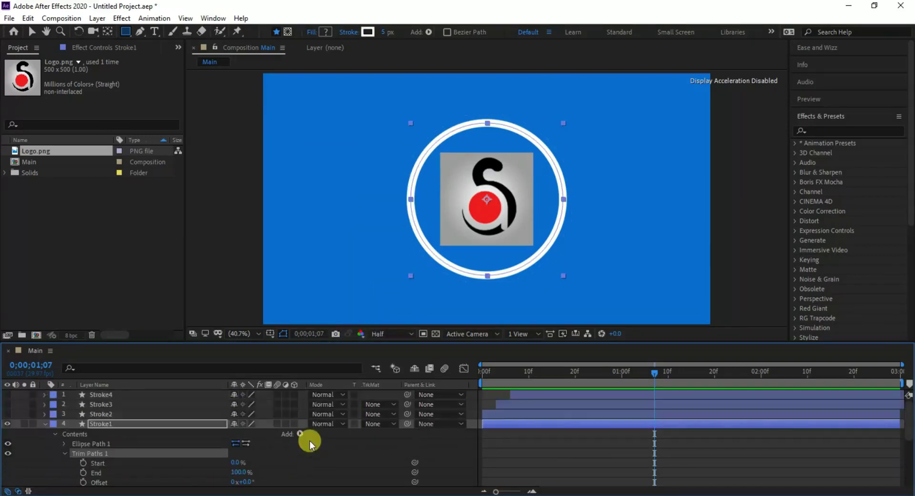
click(45, 413)
scroll(454, 426, down, 1)
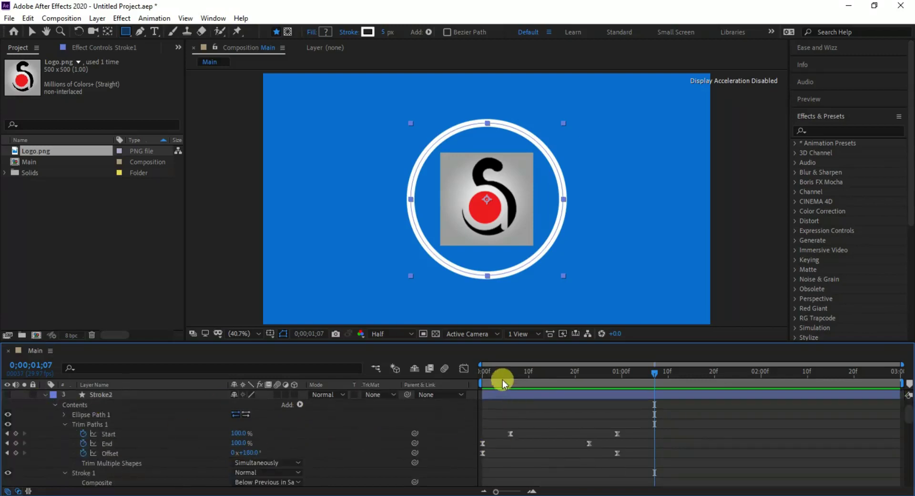
drag(489, 380, 468, 381)
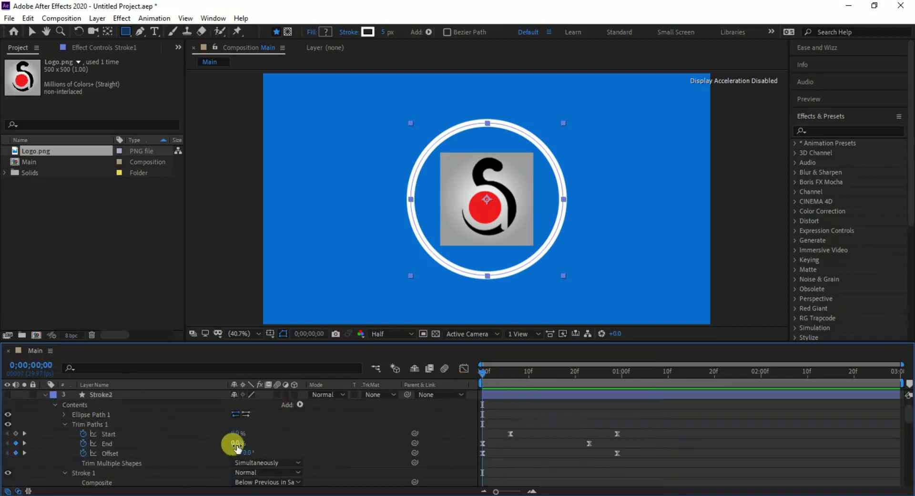
click(45, 395)
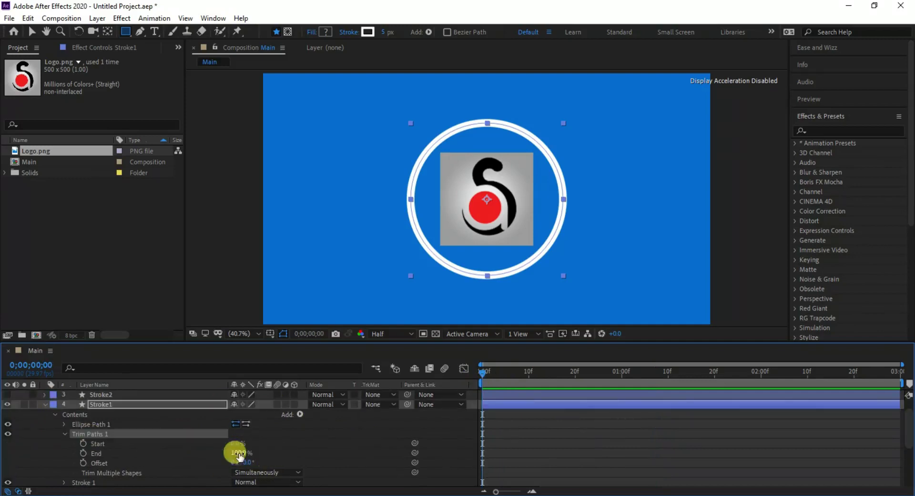
drag(237, 443, 336, 445)
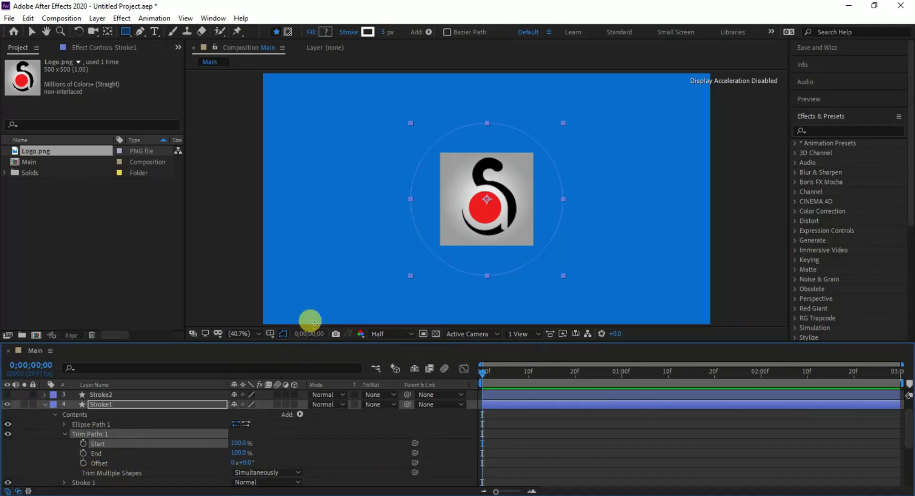
drag(310, 326, 310, 314)
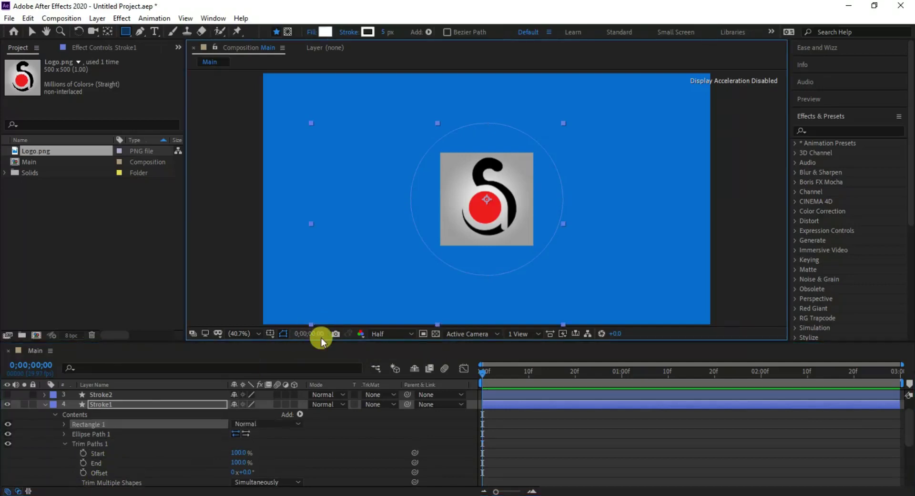
key(ctrl+z)
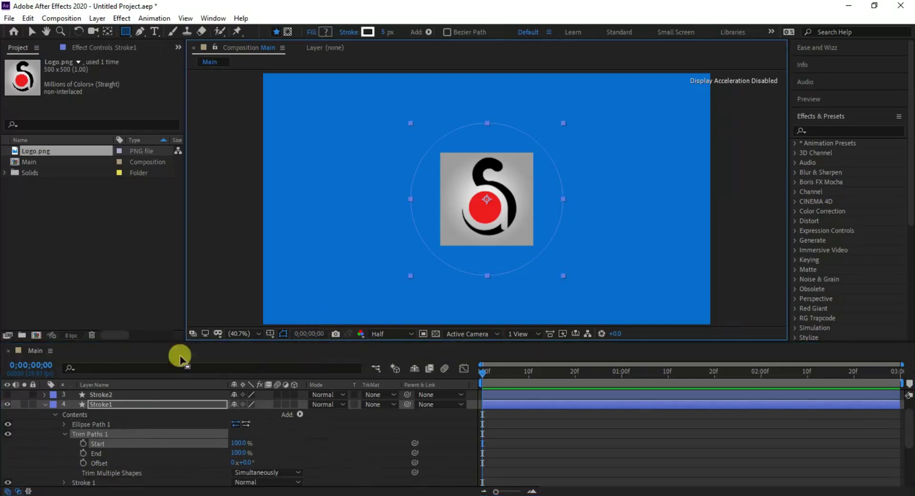
drag(207, 341, 221, 295)
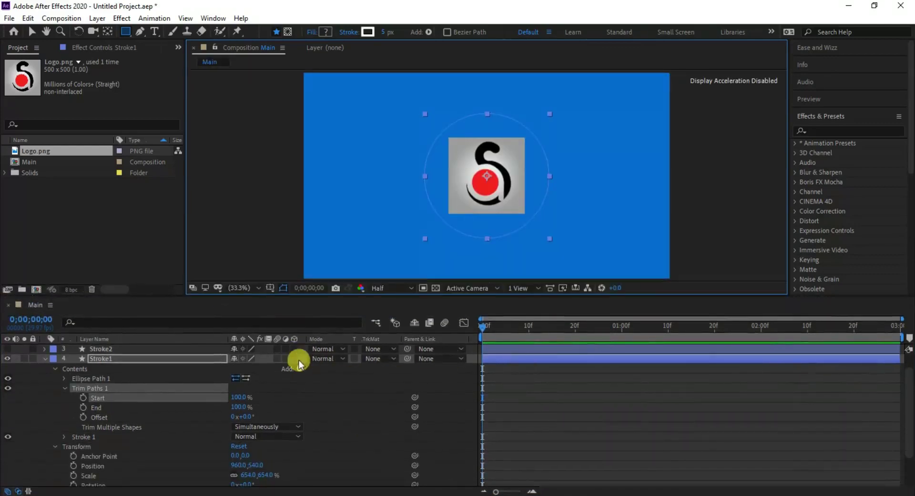
Keyframe Stroke1's Trim Paths End from 100% at frame 0 to 0% at frame 14.
click(44, 348)
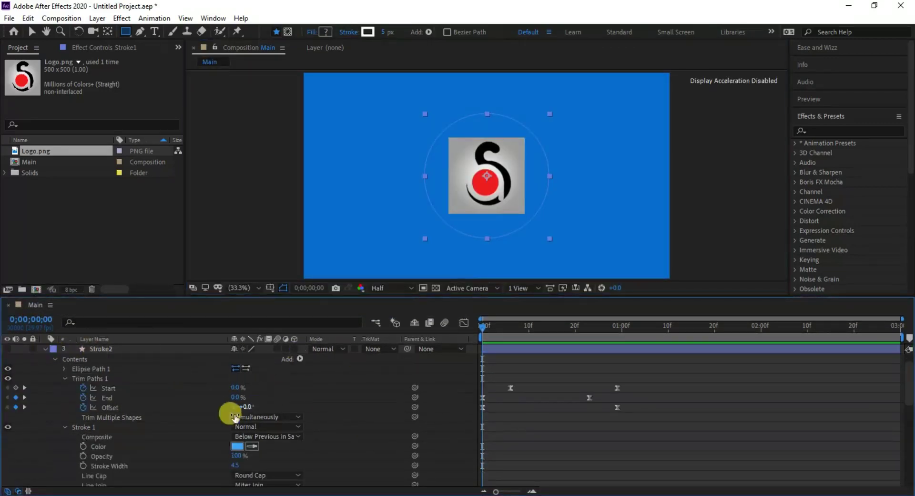
click(108, 349)
key(u)
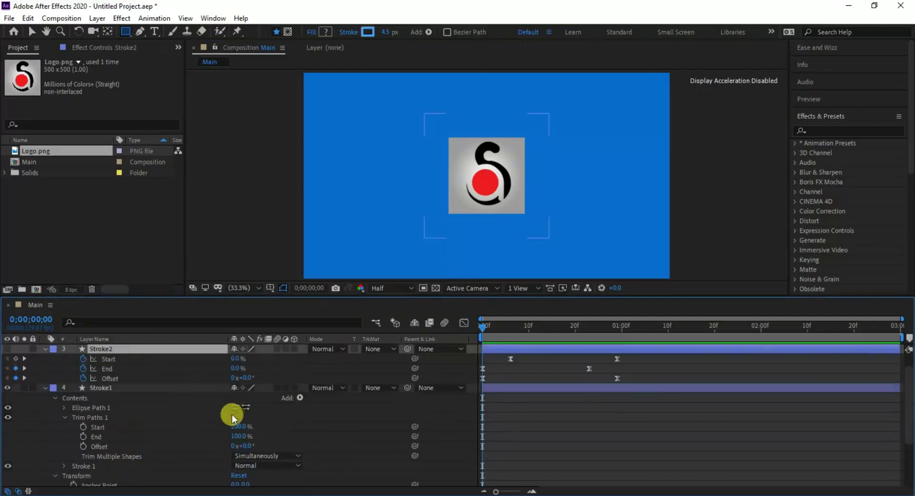
click(83, 437)
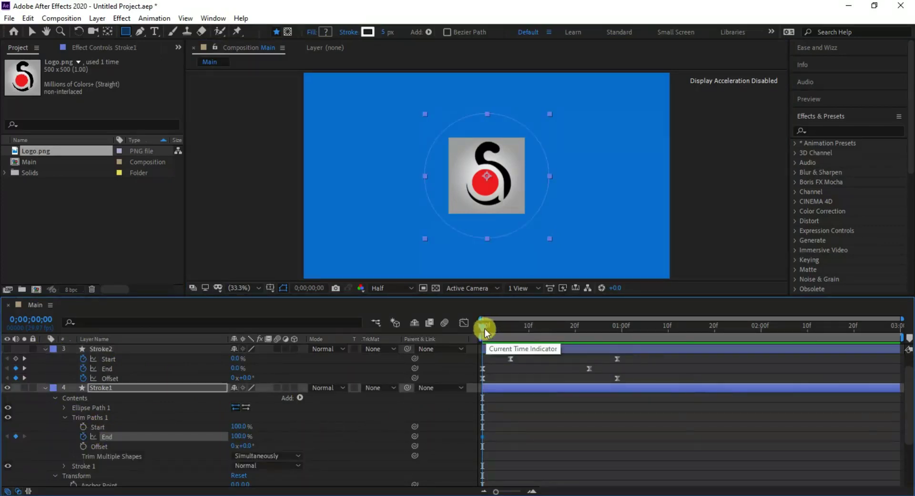
drag(485, 332, 548, 332)
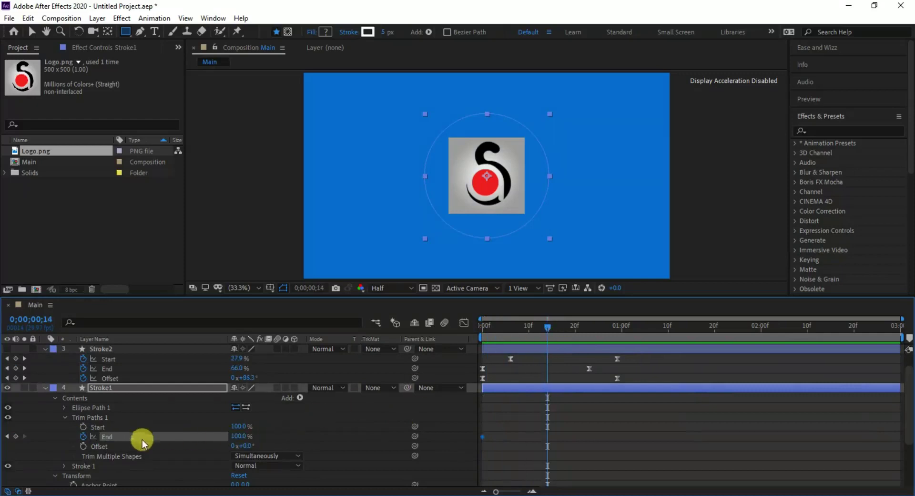
drag(239, 436, 136, 436)
Keyframe Stroke1's Trim Paths Start at frames 14 and 29, preview, and retime a Start keyframe.
click(81, 428)
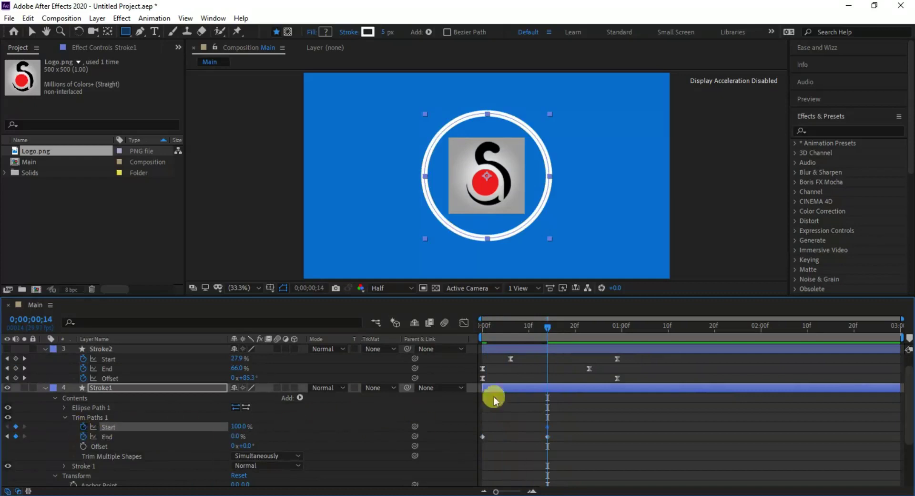
drag(547, 325, 616, 331)
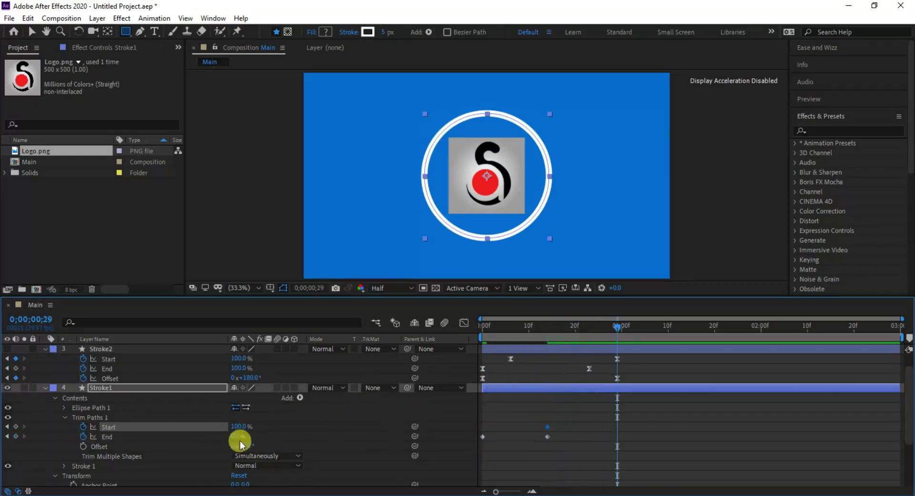
drag(238, 427, 147, 429)
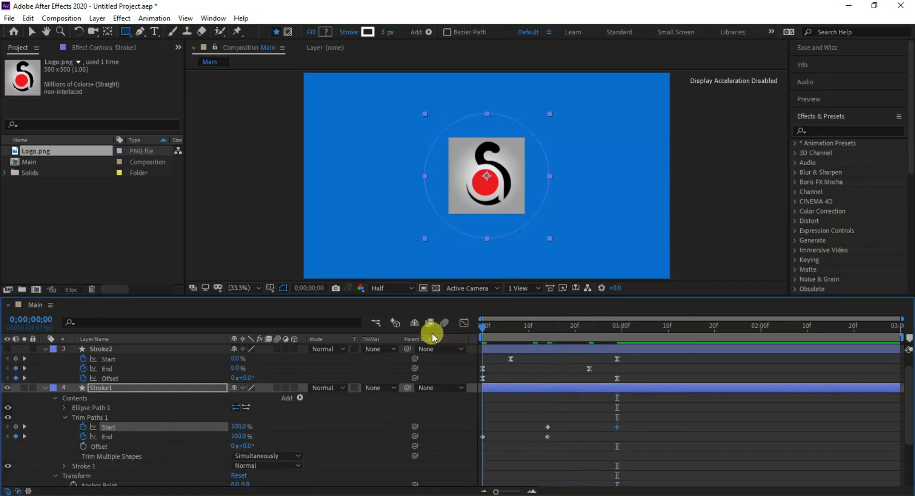
key(Home)
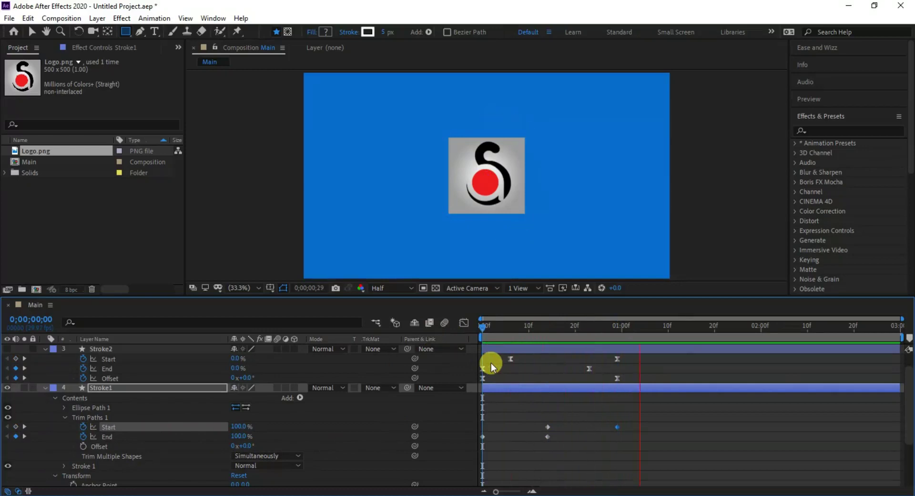
key(space)
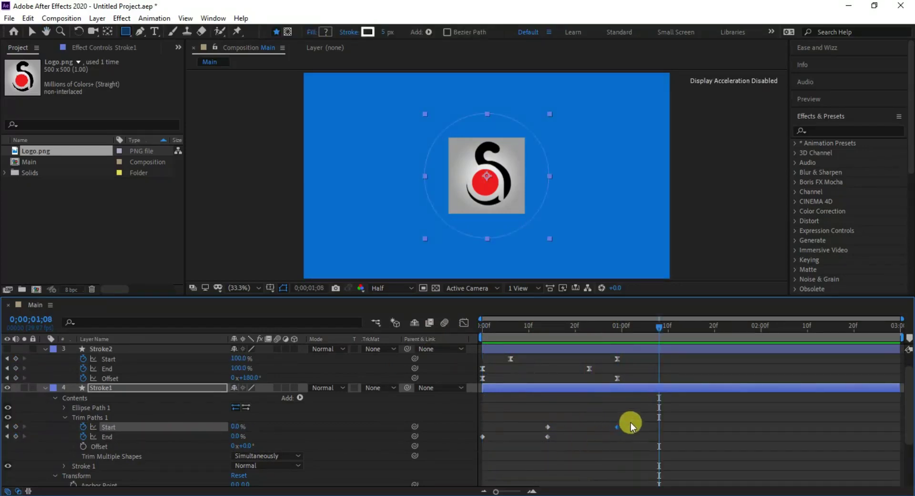
drag(631, 421, 584, 436)
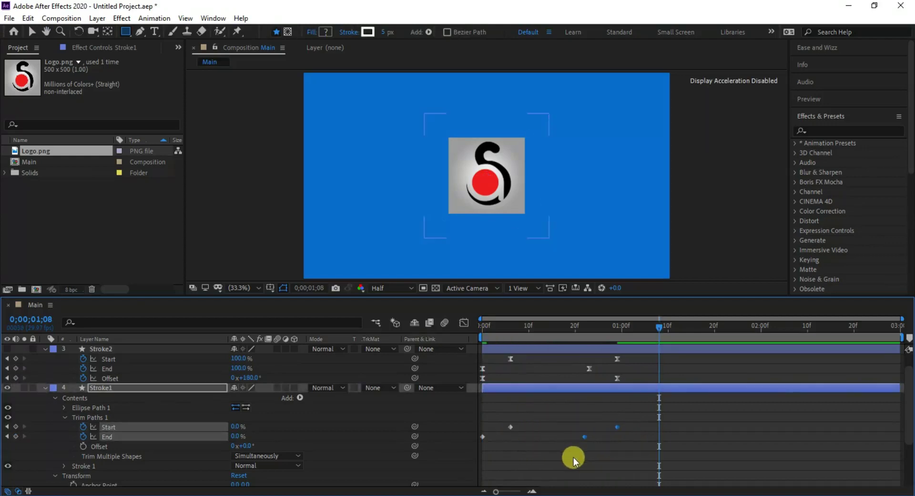
Keyframe Stroke1's Trim Paths Offset from 0° at frame 0 to -180° at frame 29, then preview.
click(573, 457)
drag(662, 327, 460, 342)
click(299, 436)
click(84, 446)
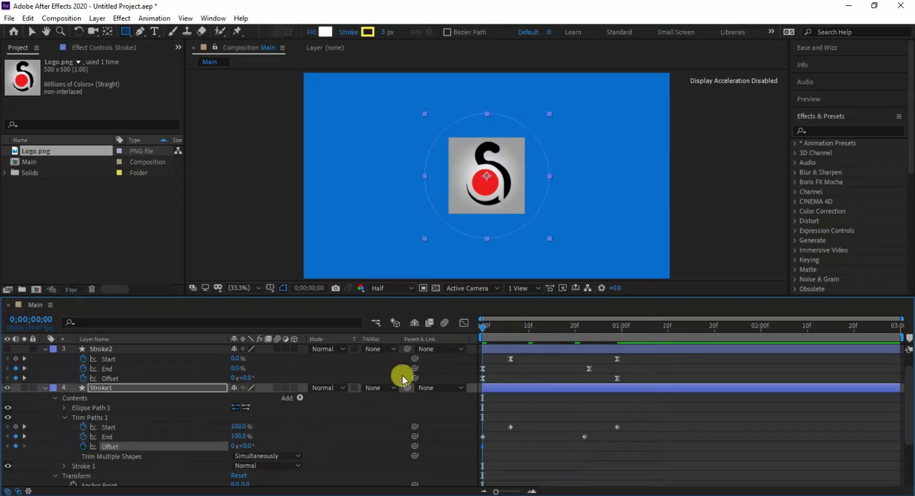
mouse_move(480, 325)
mouse_down()
mouse_move(628, 348)
mouse_move(615, 349)
mouse_up()
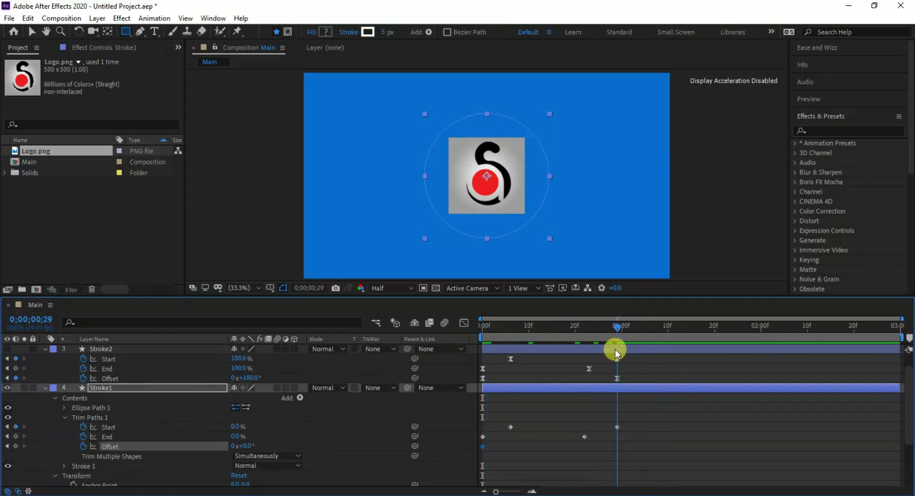
click(248, 445)
text(-180)
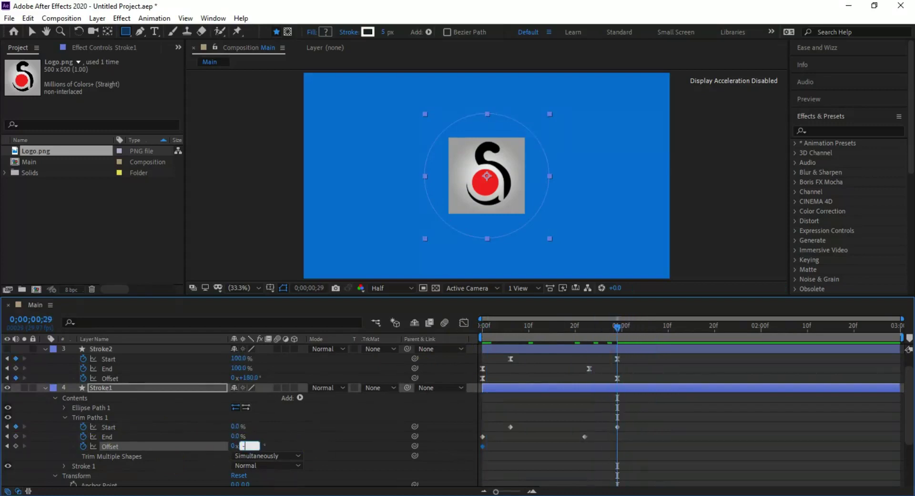
click(610, 452)
key(space)
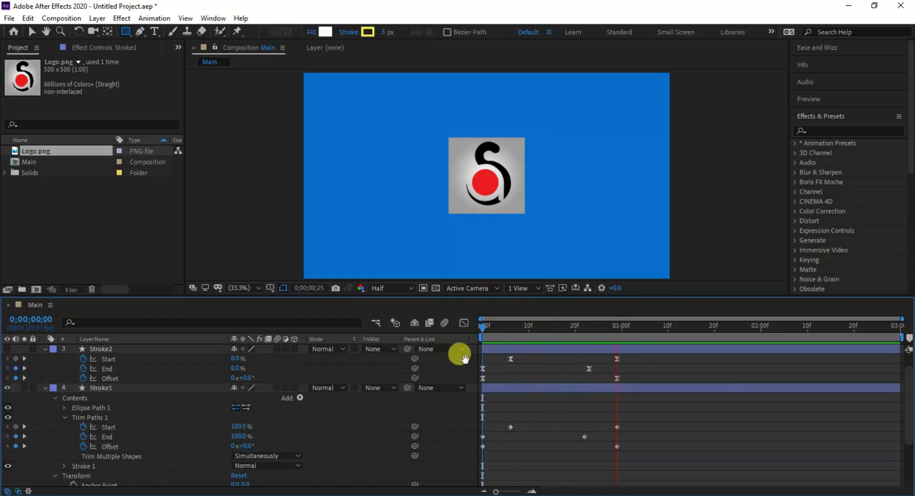
key(space)
Turn Stroke2 back on, preview the rings, and select Stroke1's Trim Paths keyframes for easing.
scroll(9, 392, up, 1)
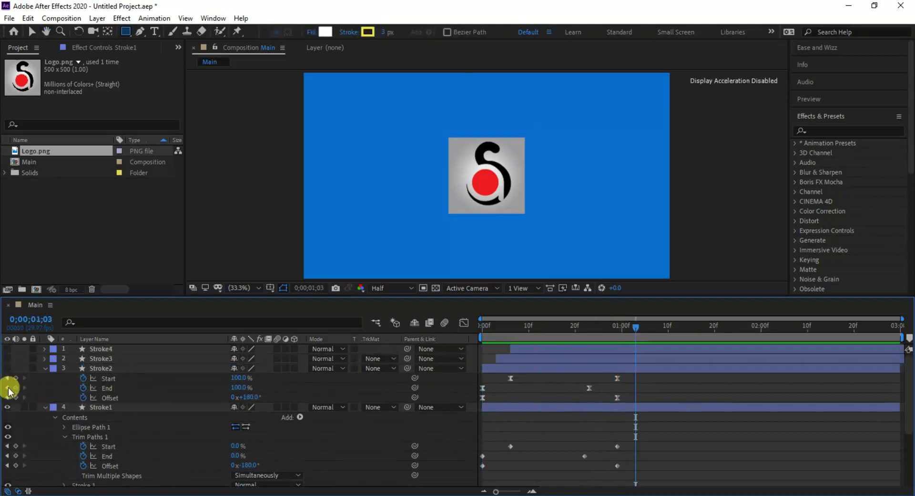
click(8, 367)
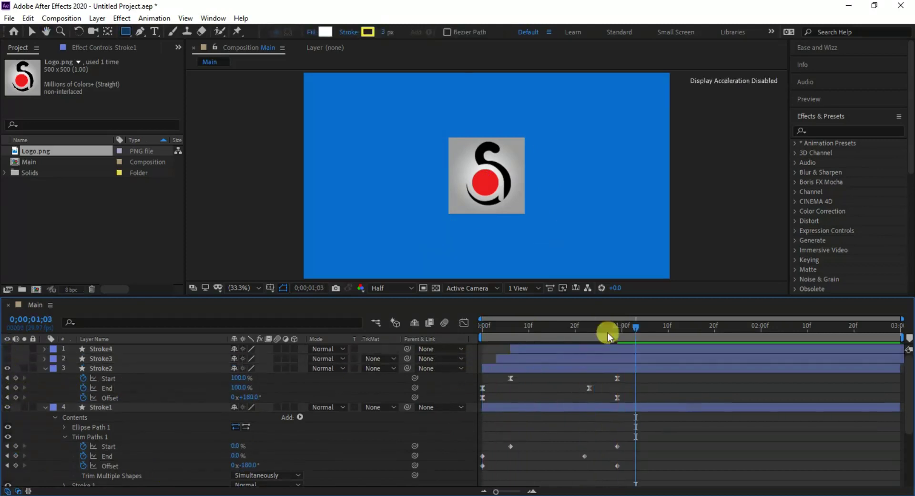
drag(631, 327, 432, 338)
key(space)
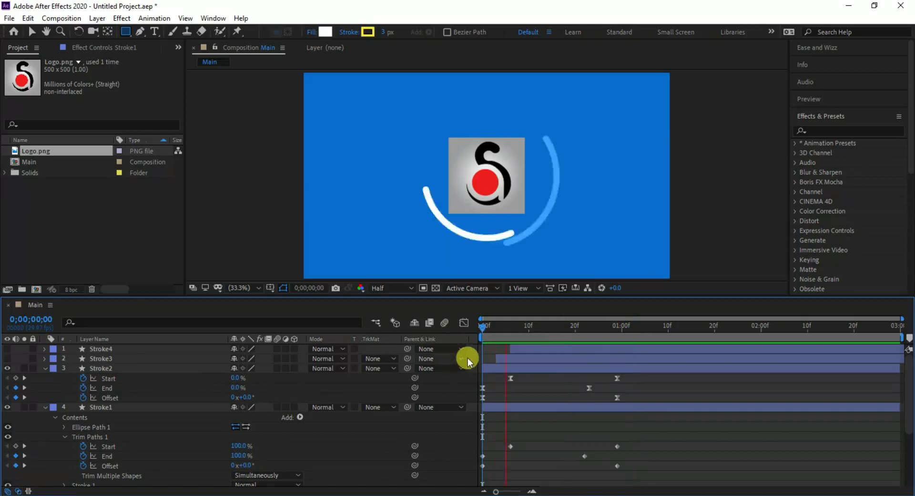
click(629, 328)
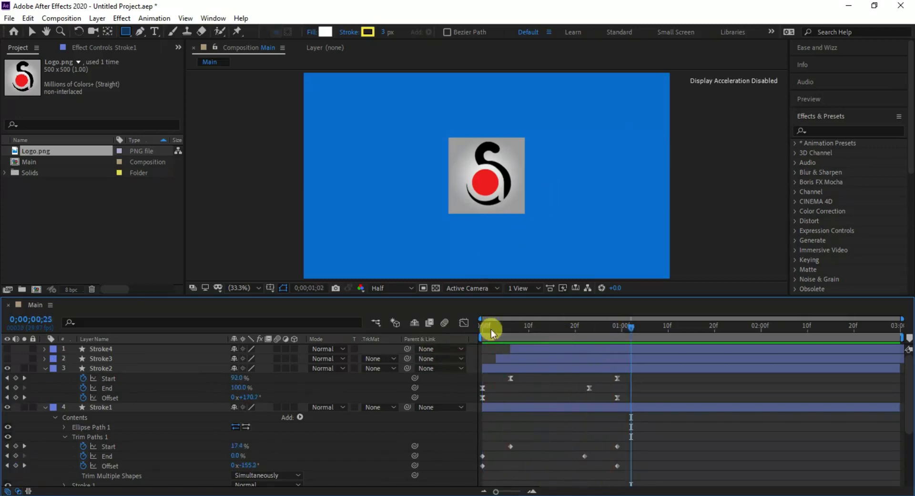
key(space)
drag(622, 477, 477, 424)
right_click(511, 446)
Apply Easy Ease to Stroke1's Trim Paths keyframes and collapse the Stroke1 layer.
mouse_move(622, 439)
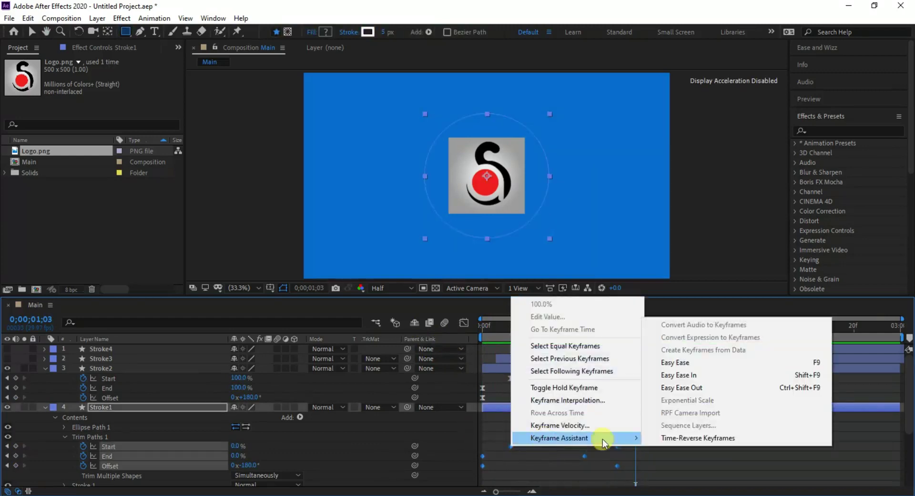
click(677, 363)
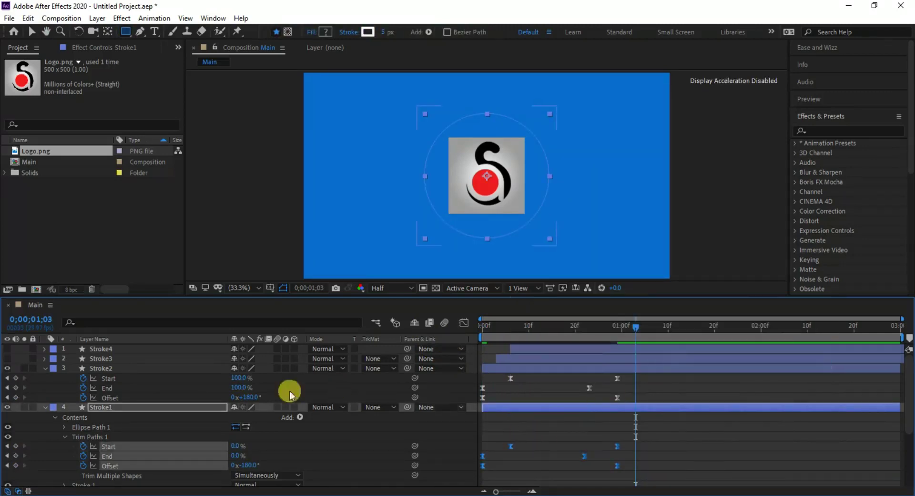
click(45, 406)
click(130, 406)
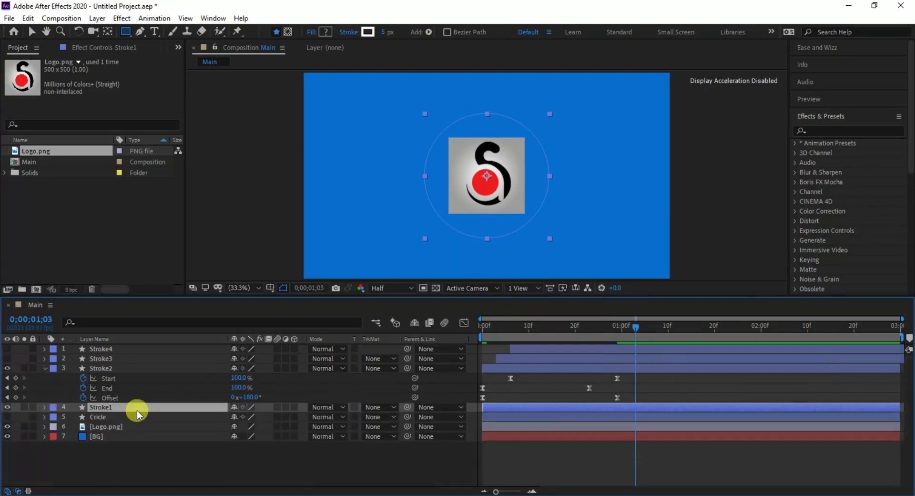
Duplicate Stroke1 into Stroke5 and Stroke6, delay their start, and scrub to frame 10.
key(ctrl+d)
key(ctrl+d)
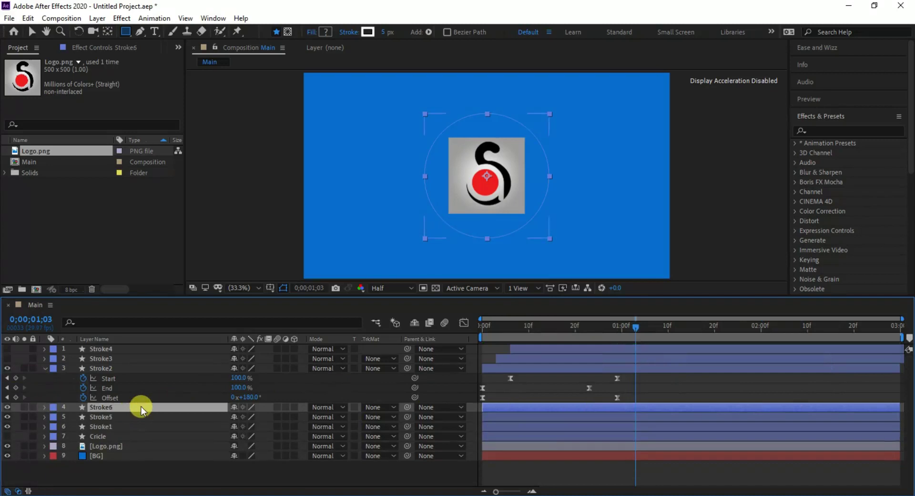
click(126, 416)
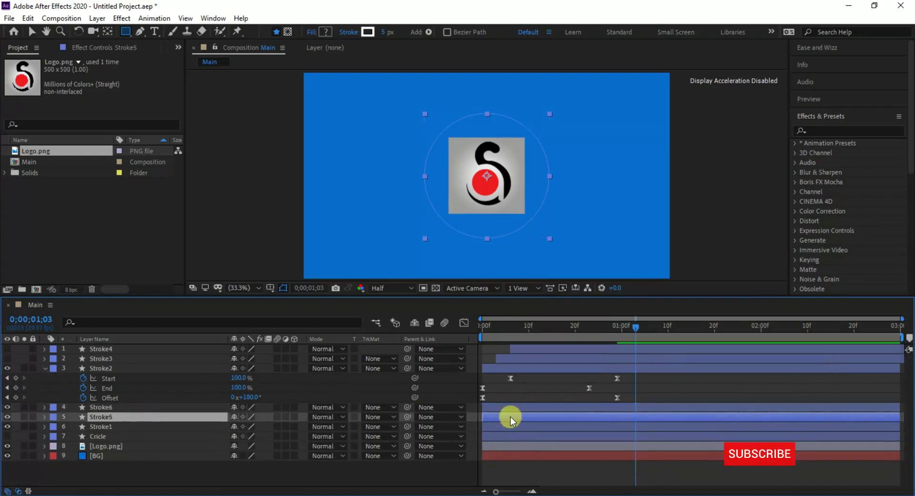
drag(513, 416, 538, 408)
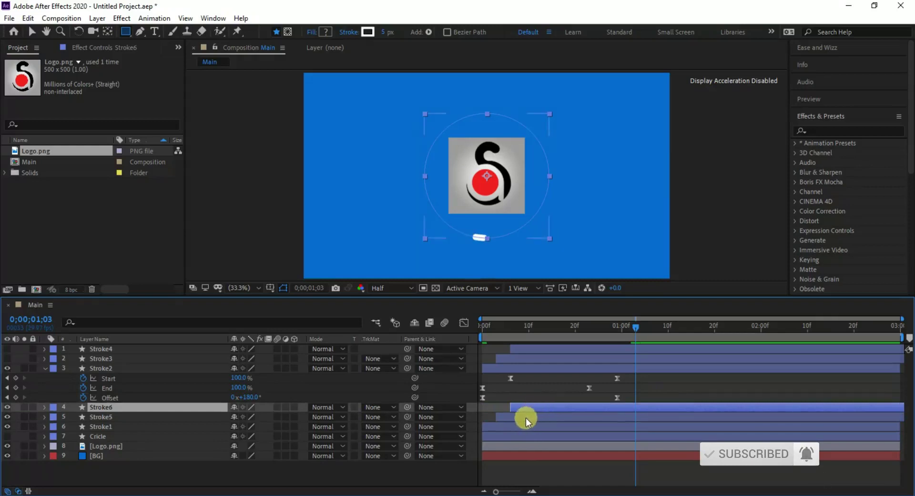
click(524, 418)
click(490, 427)
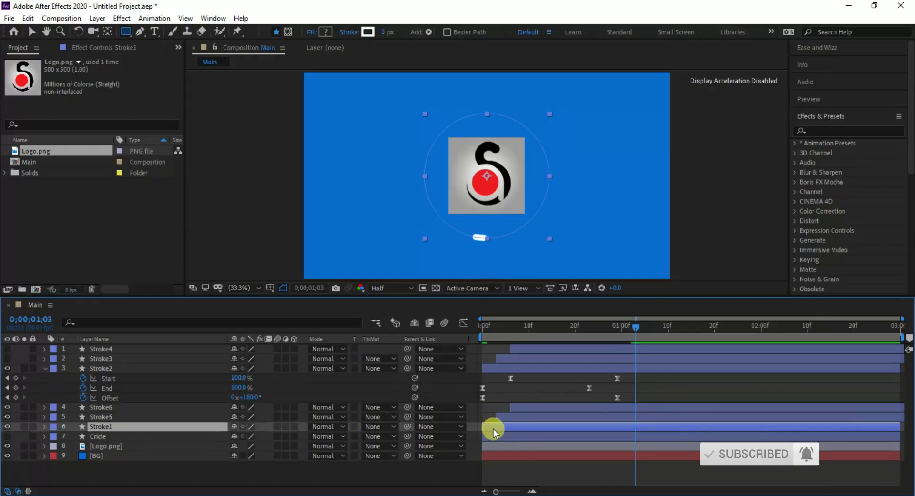
mouse_move(633, 325)
mouse_down()
mouse_move(486, 336)
mouse_move(554, 340)
mouse_move(527, 338)
mouse_up()
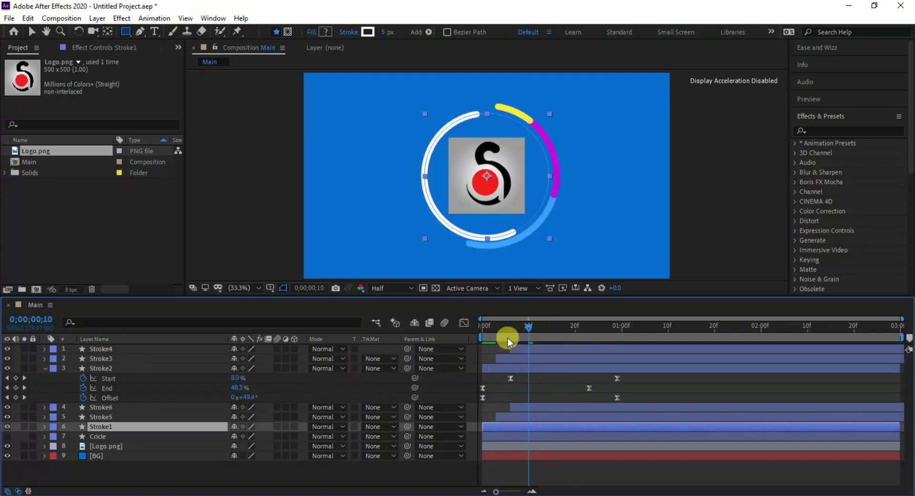
mouse_move(527, 327)
mouse_down()
mouse_move(494, 334)
mouse_move(527, 336)
mouse_up()
click(489, 419)
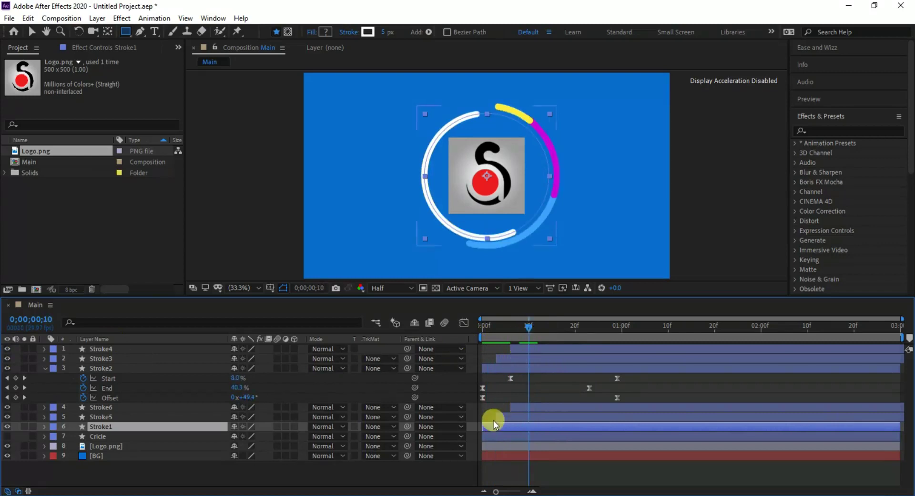
Set Stroke1's stroke colour to light blue, sampled from the existing light-blue ring.
click(366, 31)
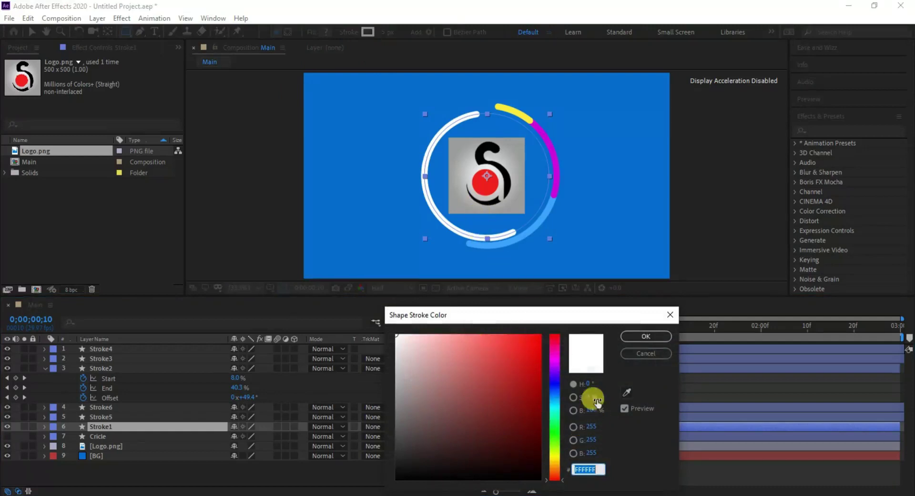
click(626, 392)
click(506, 234)
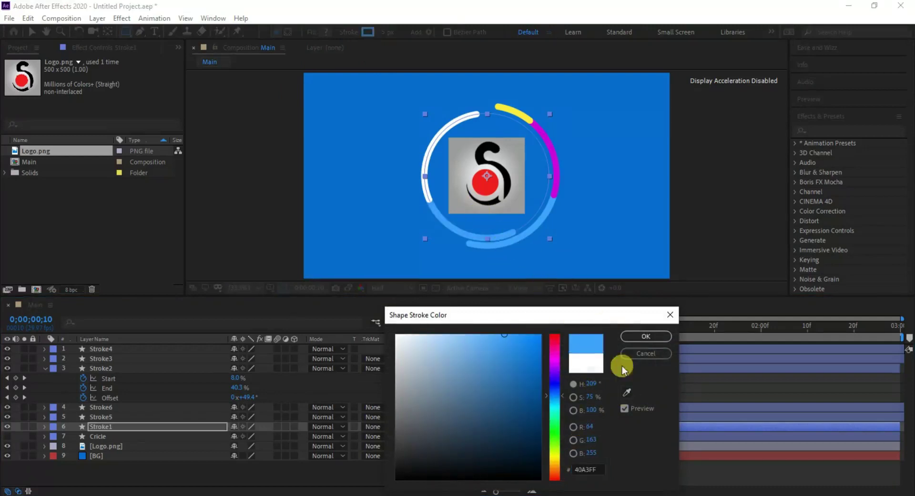
click(645, 336)
Set Stroke5's stroke colour to magenta (C600E3), sampled from the magenta arc.
click(568, 415)
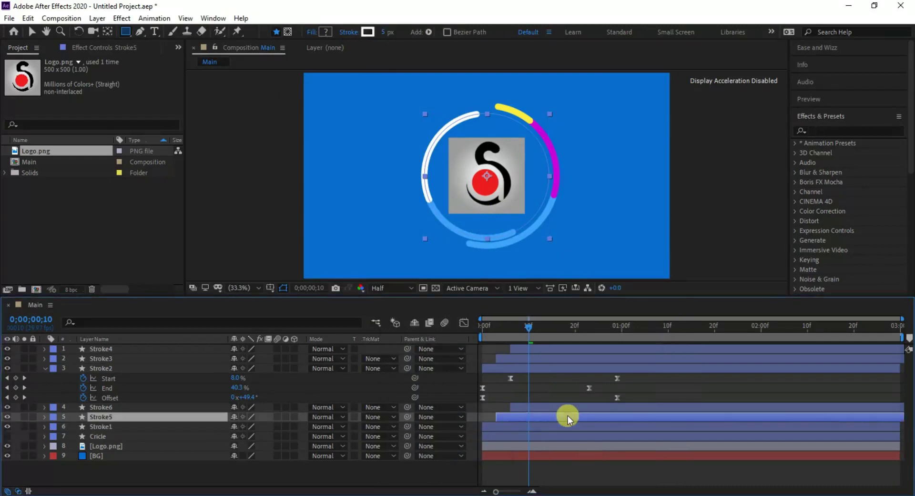
click(365, 33)
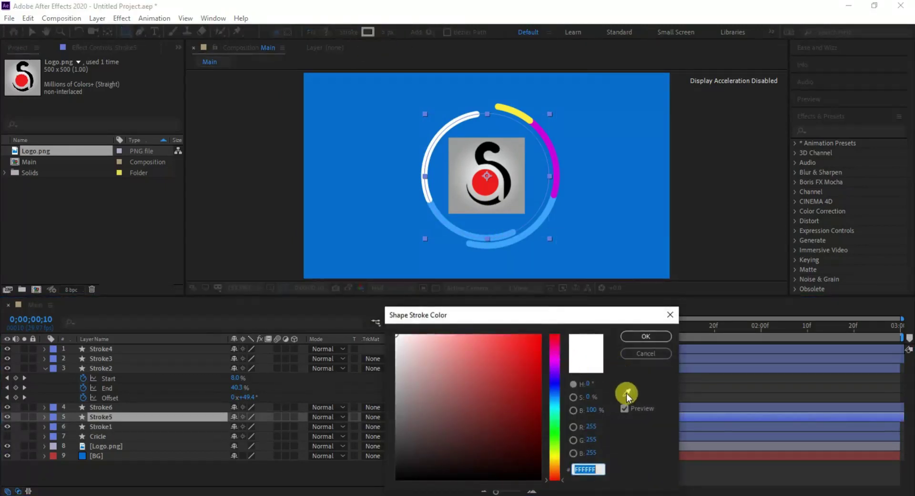
click(626, 393)
click(556, 154)
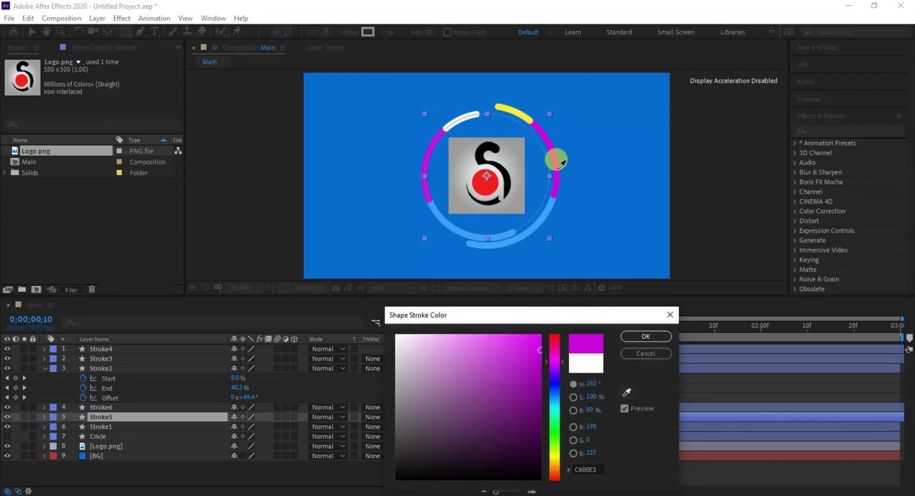
click(636, 336)
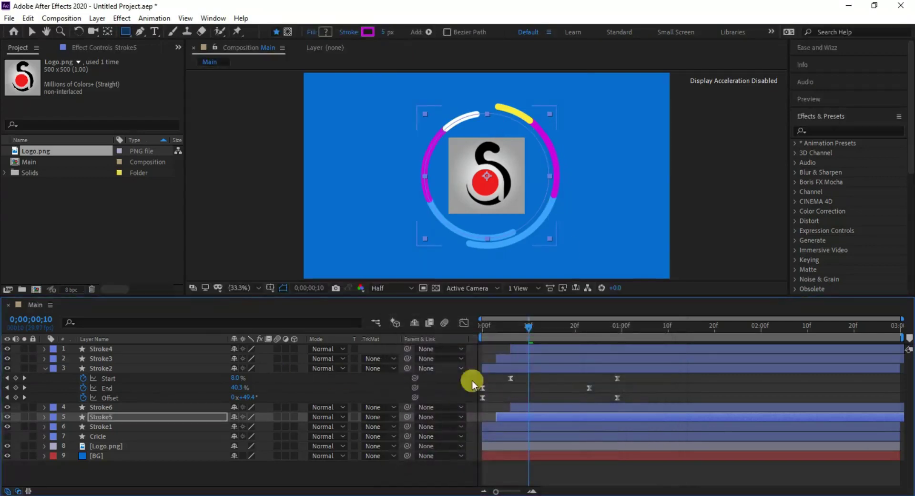
Start setting Stroke6's stroke colour by sampling the yellow arc.
click(553, 407)
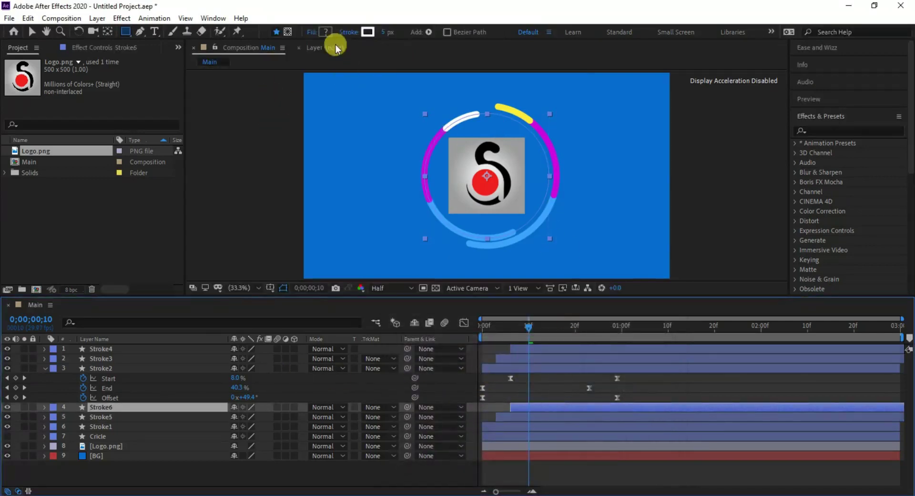
click(368, 31)
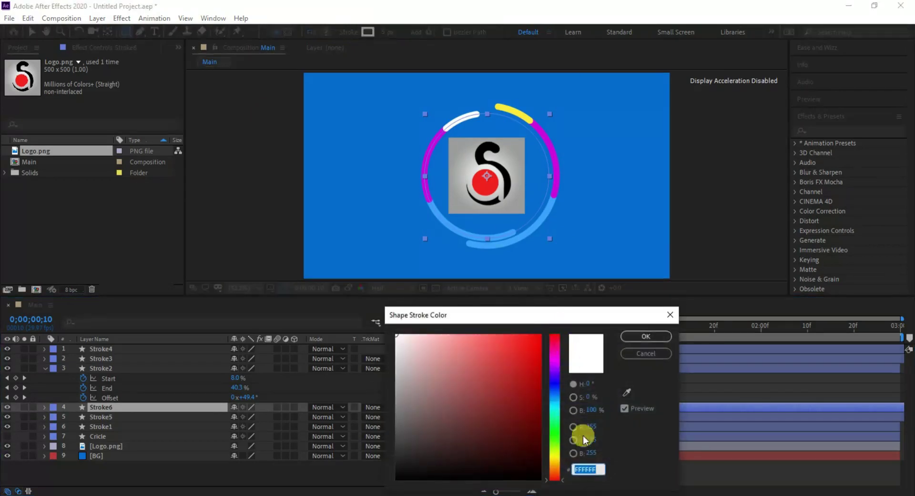
click(626, 389)
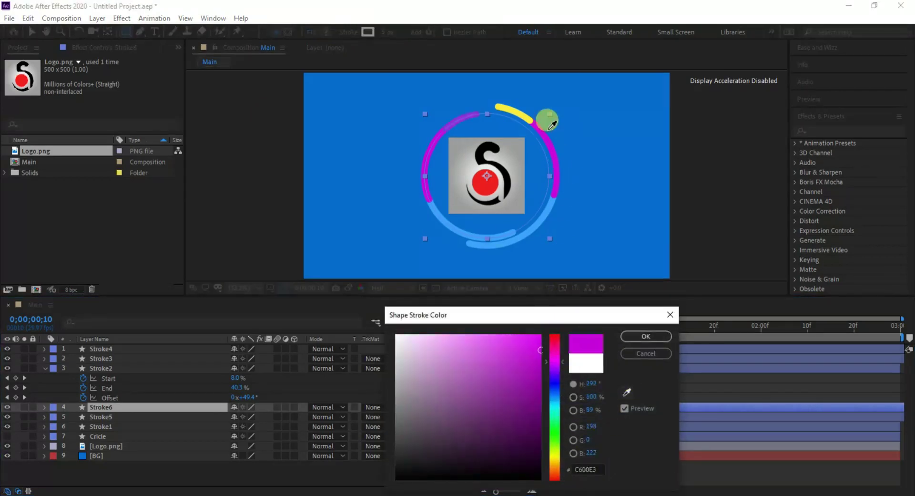
Confirm Stroke6's yellow stroke and preview the ring animation from the start.
click(646, 336)
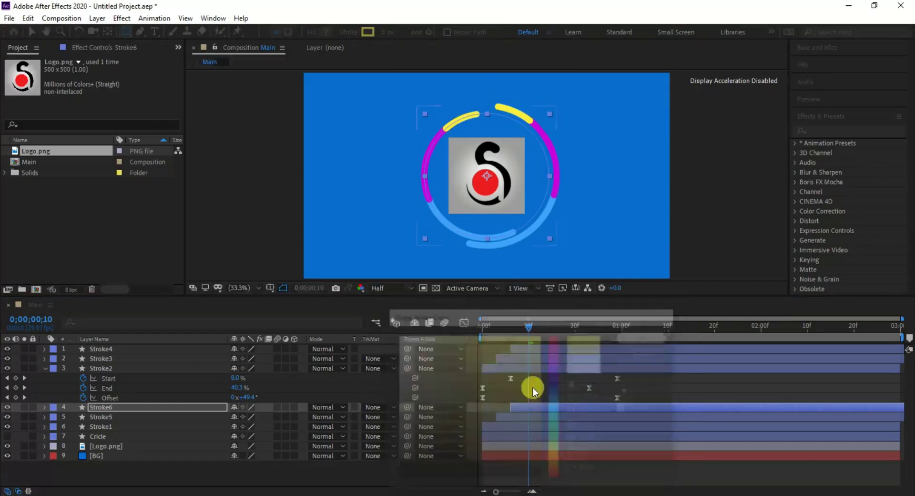
drag(525, 327, 447, 331)
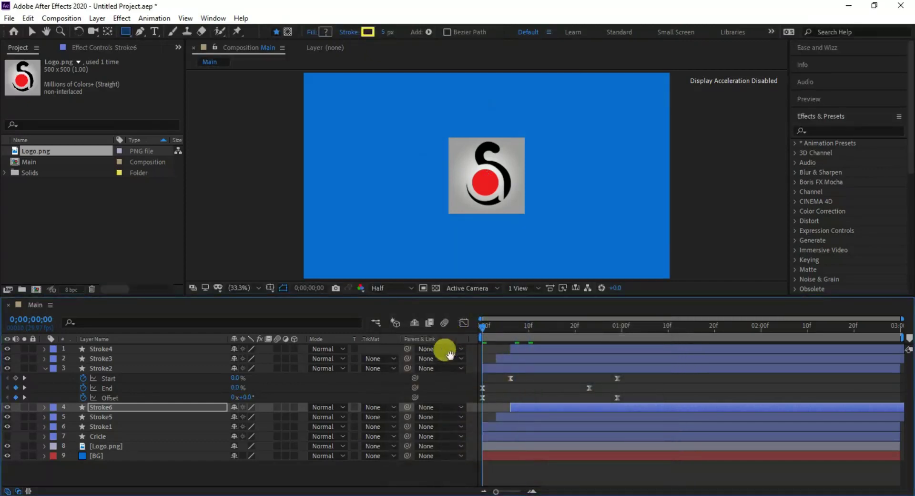
key(space)
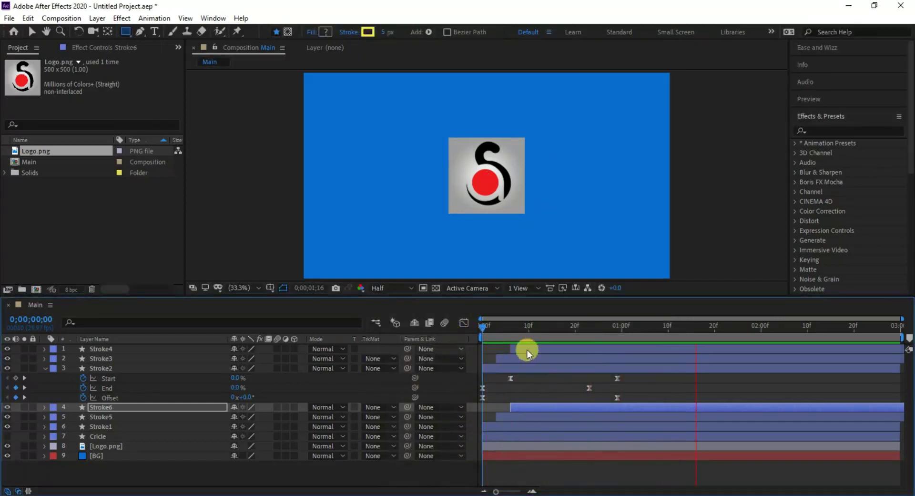
key(space)
Preview the coloured rings again from the start, then collapse Stroke2's properties.
drag(508, 336, 448, 343)
key(space)
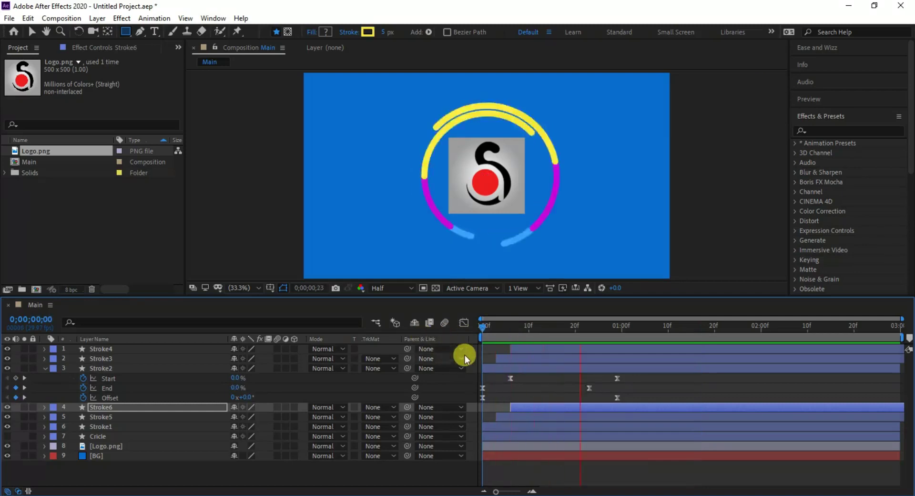
key(space)
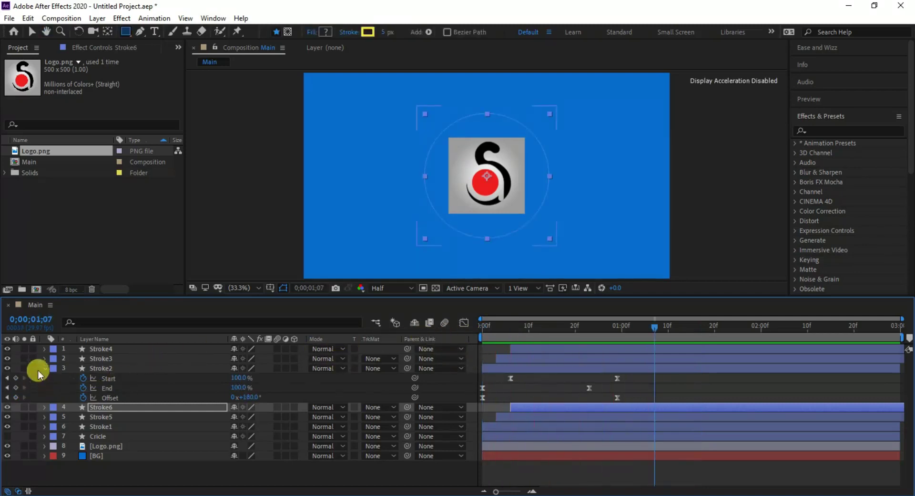
click(44, 368)
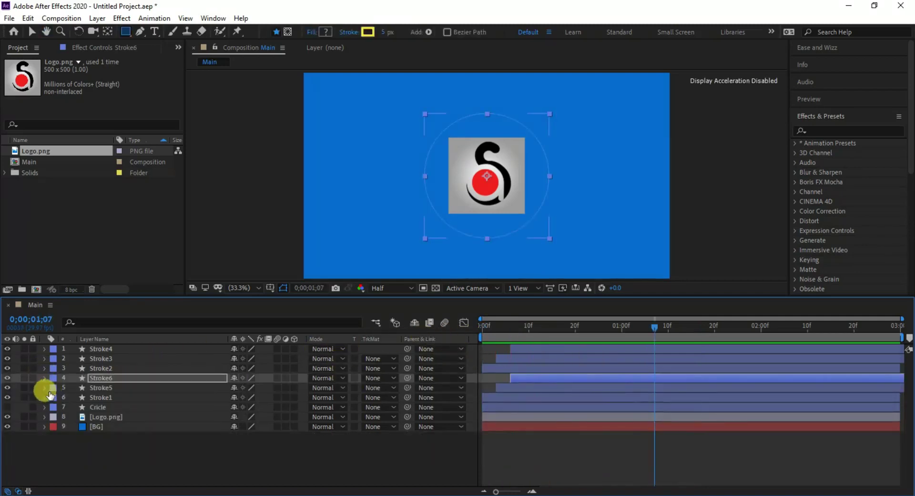
Hide the Stroke4 through Stroke1 ring layers and rewind to the composition start.
click(7, 397)
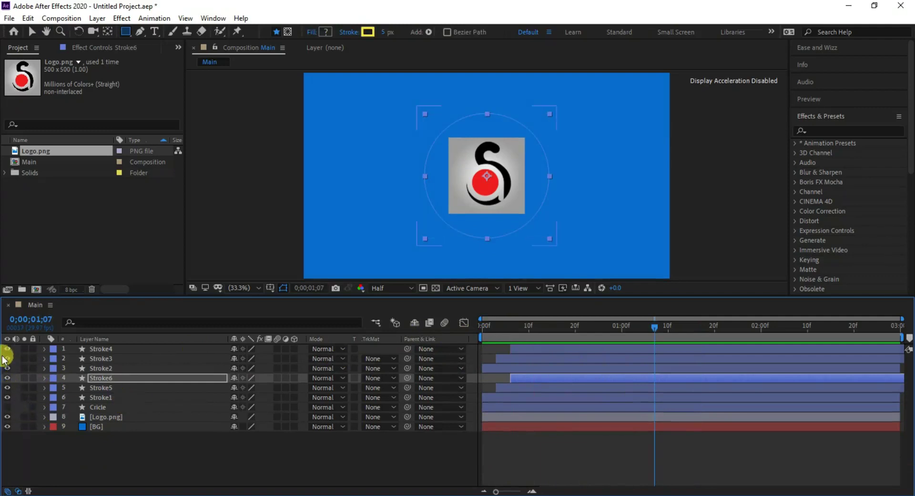
drag(7, 350, 7, 416)
drag(647, 328, 470, 330)
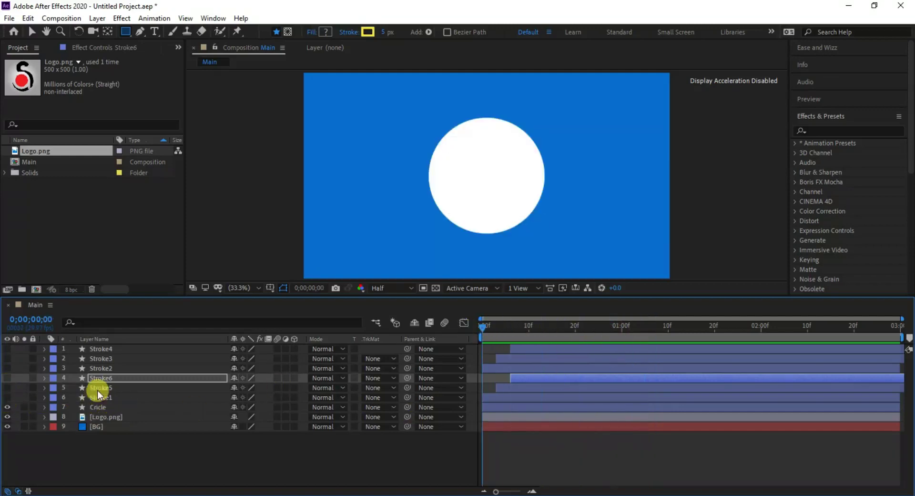
Apply Radial Wipe to the white Cricle layer with the wipe set to Counterclockwise.
click(101, 406)
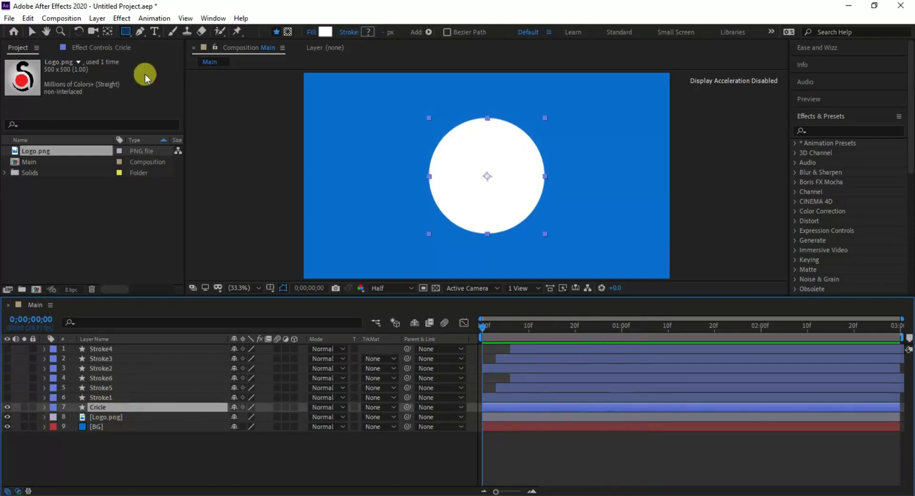
click(815, 133)
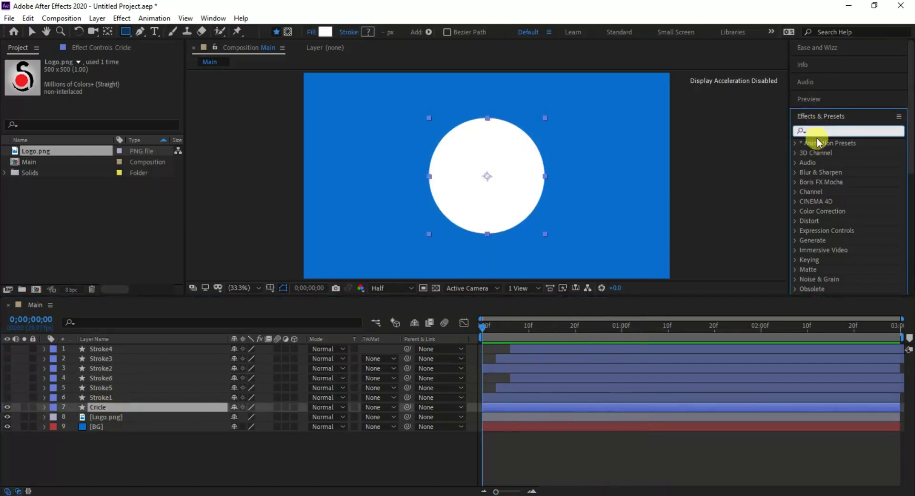
text(radia)
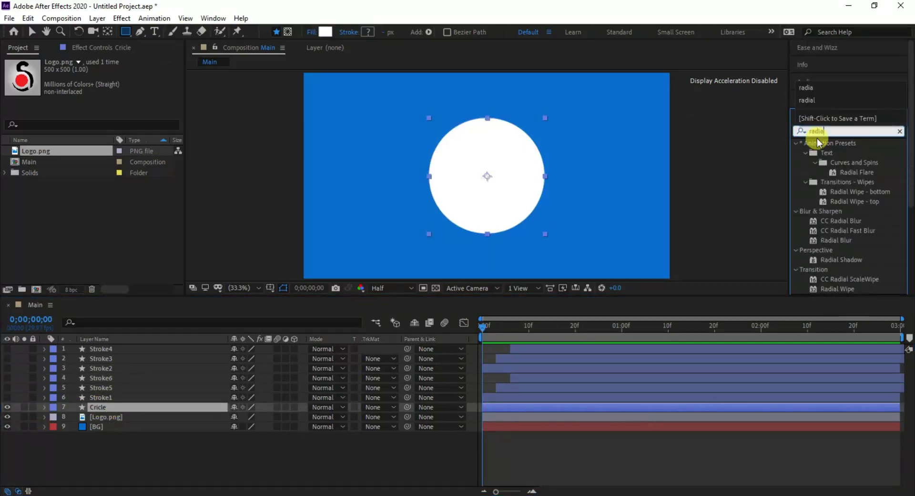
drag(825, 287, 198, 408)
key(v)
click(128, 135)
click(128, 156)
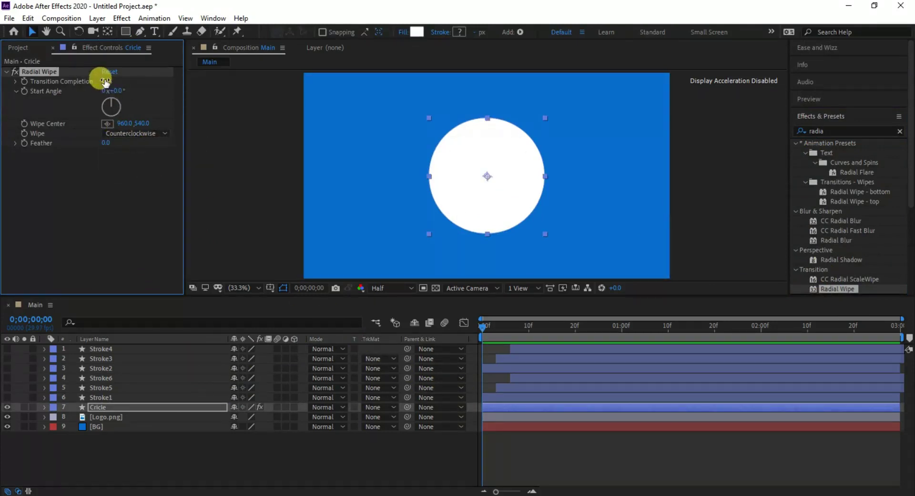
Keyframe Cricle's Transition Completion at 100% at the start and 0% at one second.
drag(104, 82, 199, 82)
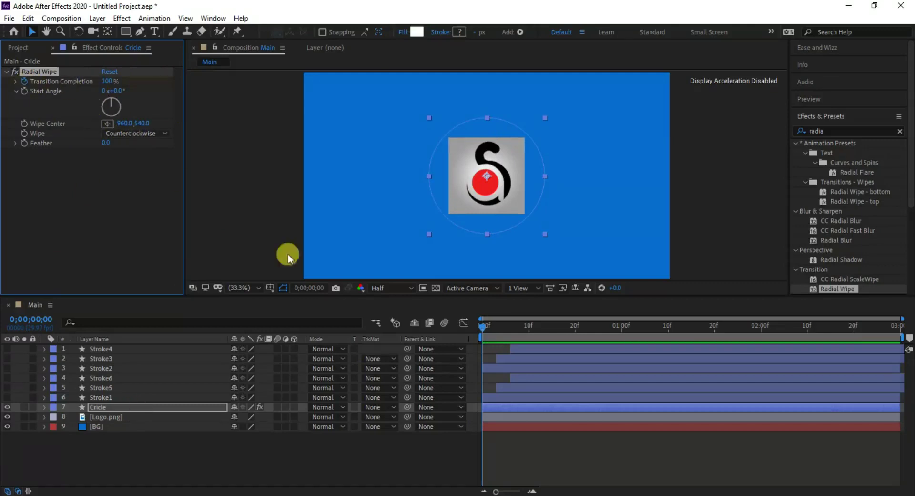
drag(482, 323, 622, 334)
click(125, 126)
drag(109, 83, 64, 76)
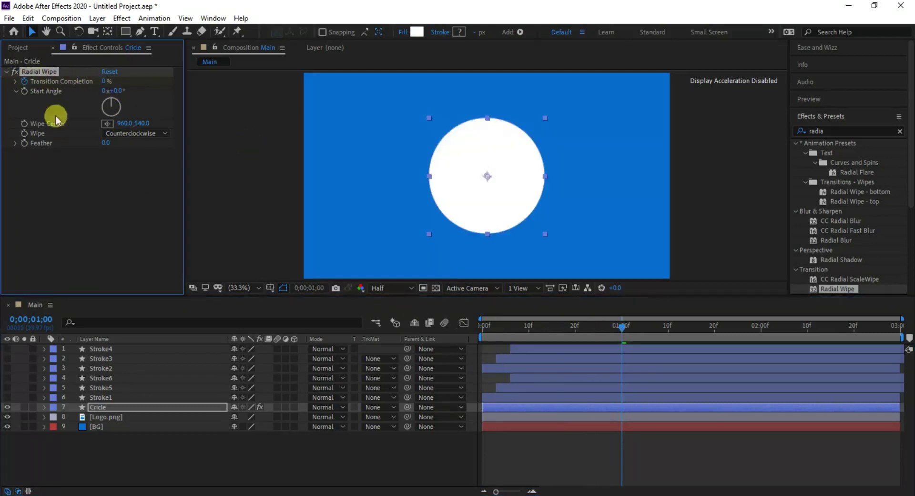
Check the wipe, then move the 0% keyframe from one second to frame 20.
click(626, 324)
drag(624, 329, 463, 334)
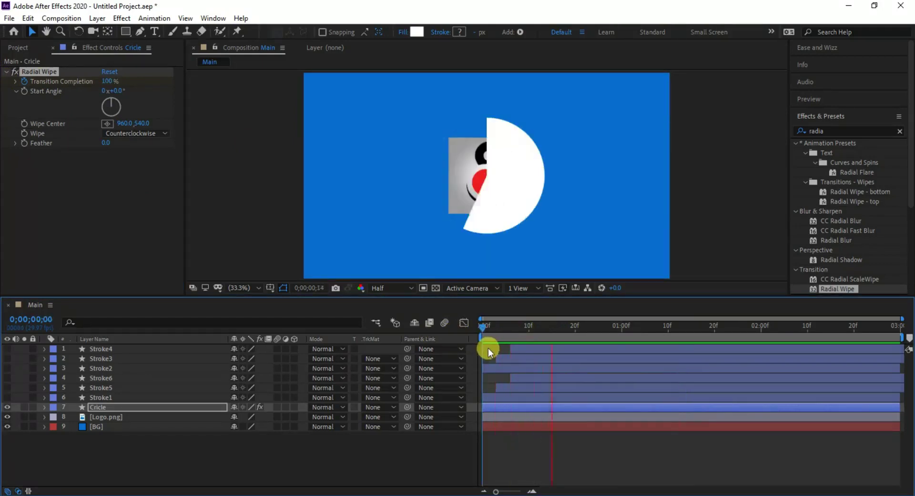
key(space)
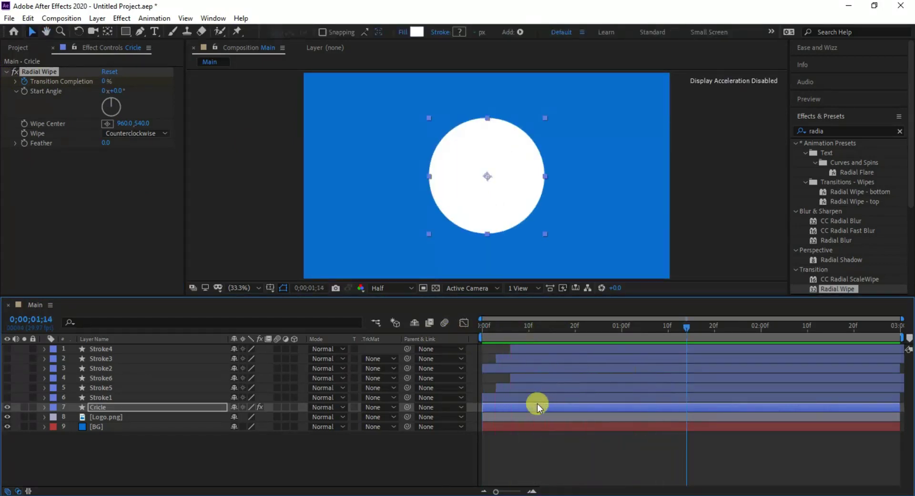
key(u)
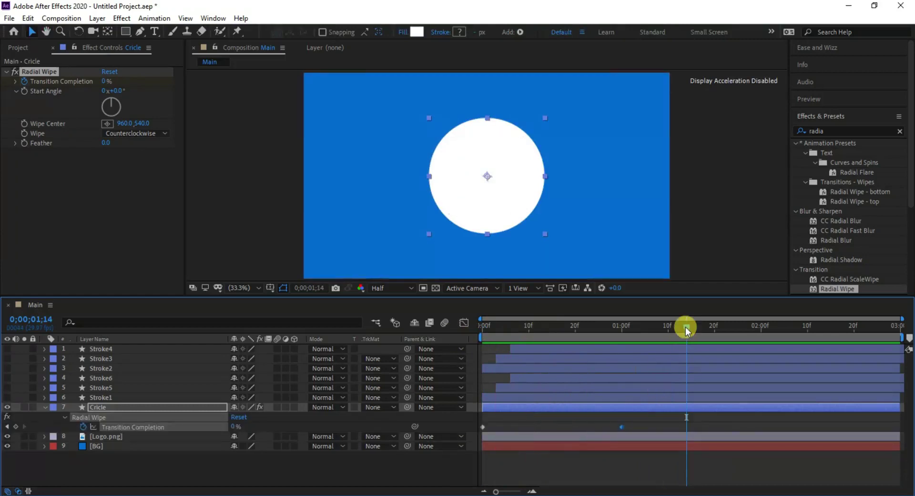
click(622, 428)
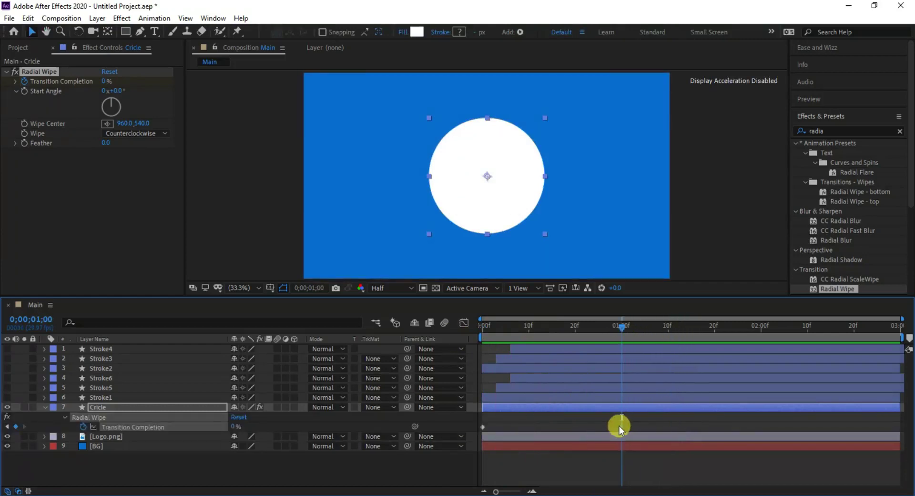
drag(620, 425, 571, 421)
drag(619, 326, 573, 330)
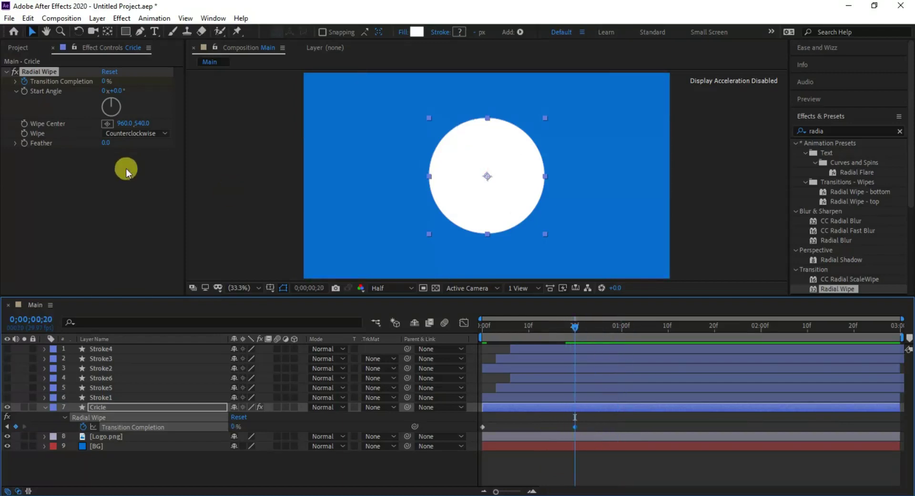
Keyframe the wipe direction and switch it to Clockwise at frame 21.
click(28, 133)
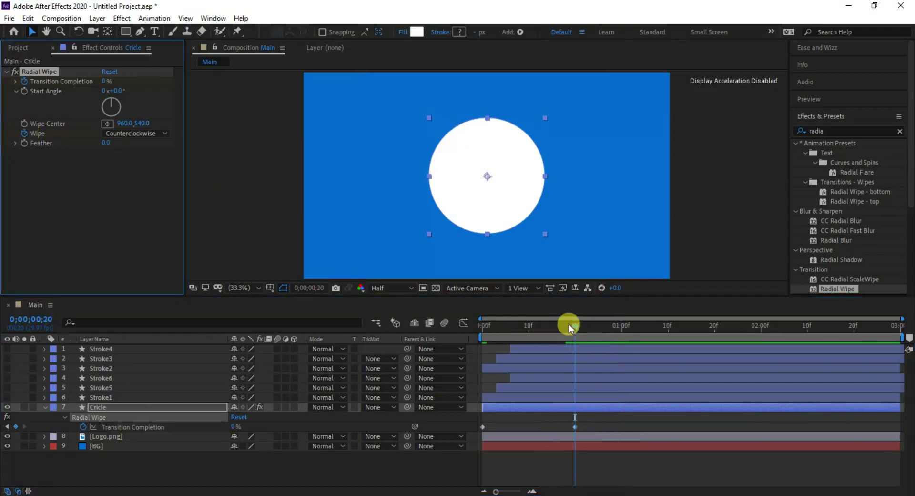
drag(575, 325, 580, 325)
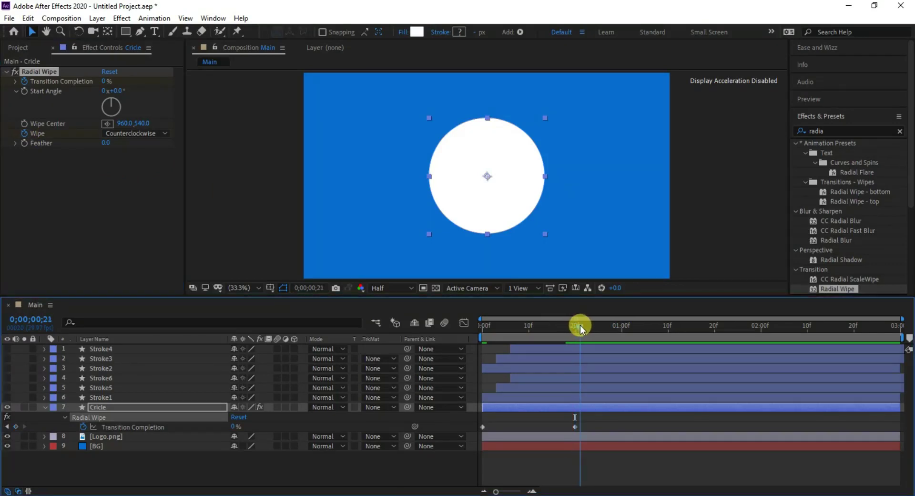
click(144, 140)
click(137, 145)
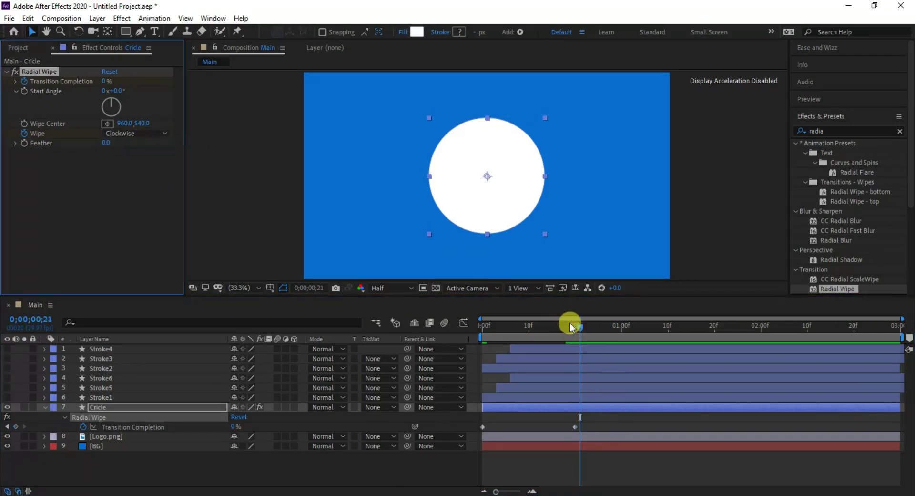
Set Transition Completion back to 100% at 1;10 and preview the wipe.
drag(579, 326, 648, 333)
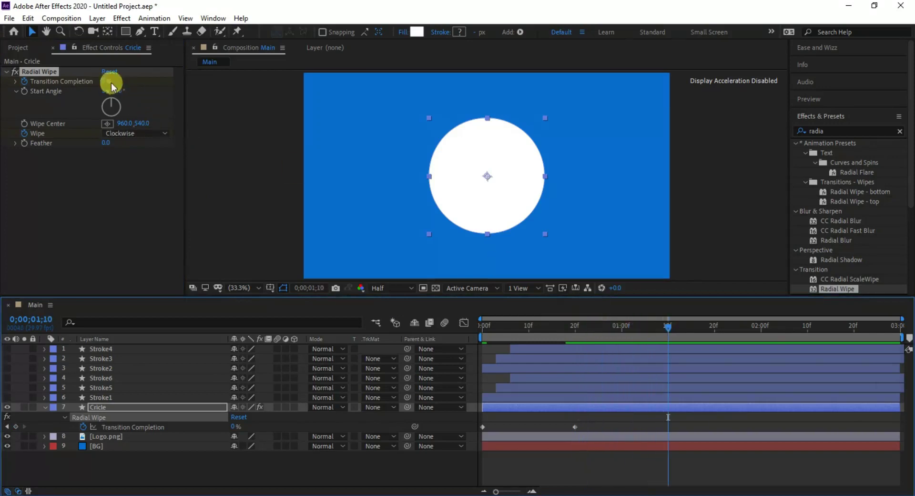
drag(104, 81, 180, 84)
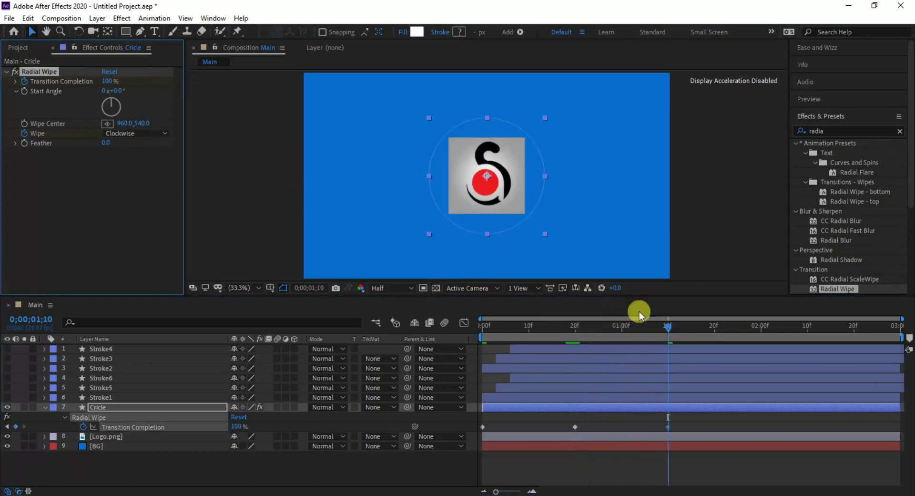
click(665, 326)
drag(567, 329, 481, 333)
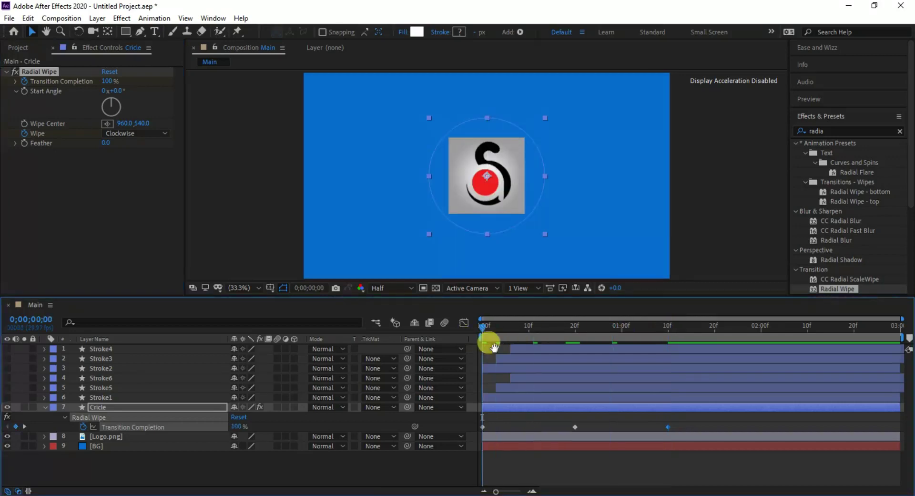
key(space)
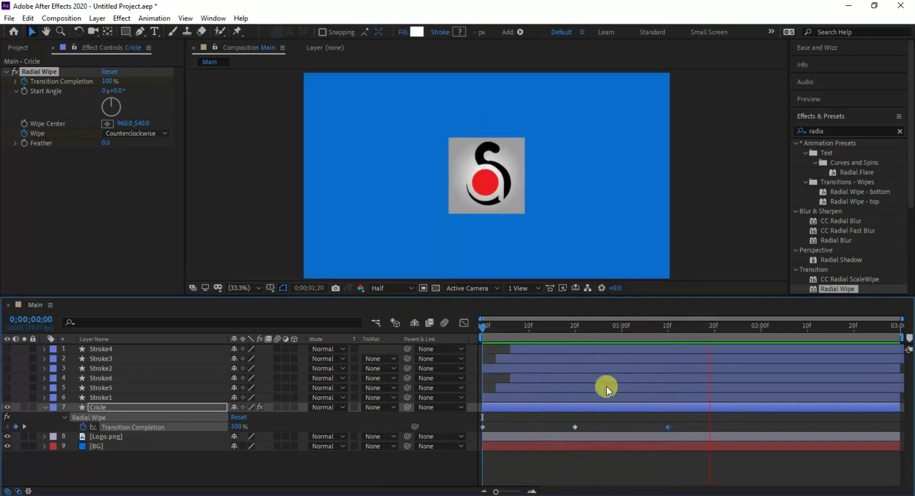
click(715, 331)
drag(695, 328, 462, 342)
Add a 10% Transition Completion keyframe at frame 18, shift it to about frame 9, and preview.
key(space)
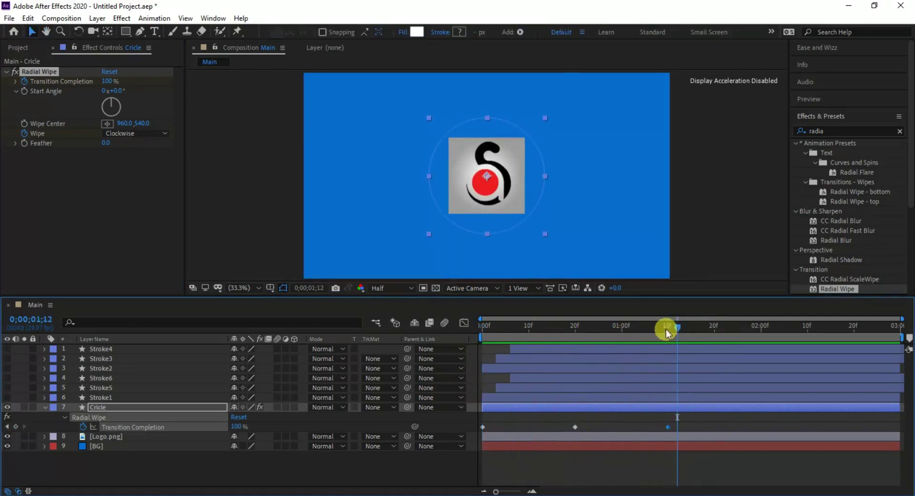
drag(667, 327, 565, 338)
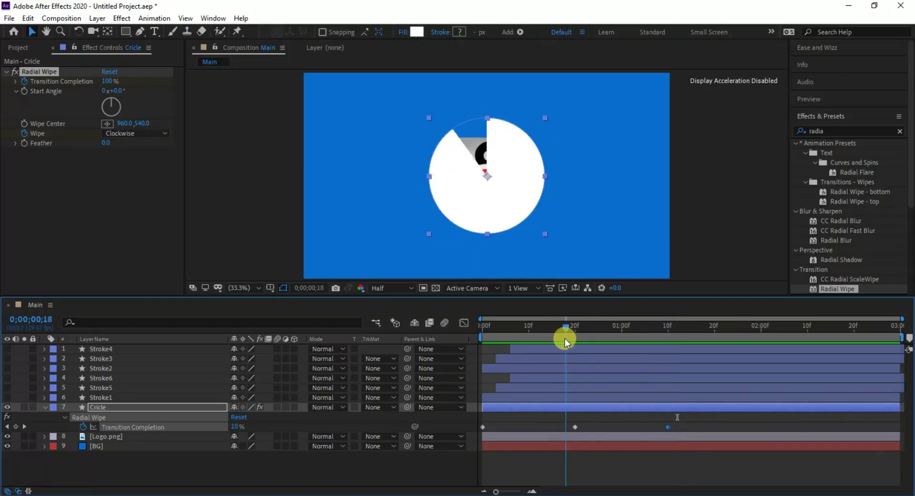
click(15, 426)
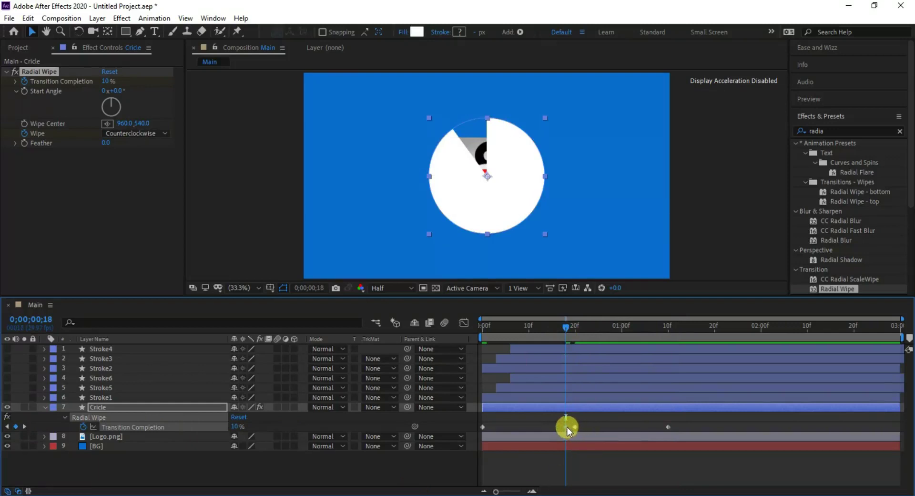
drag(567, 427, 541, 427)
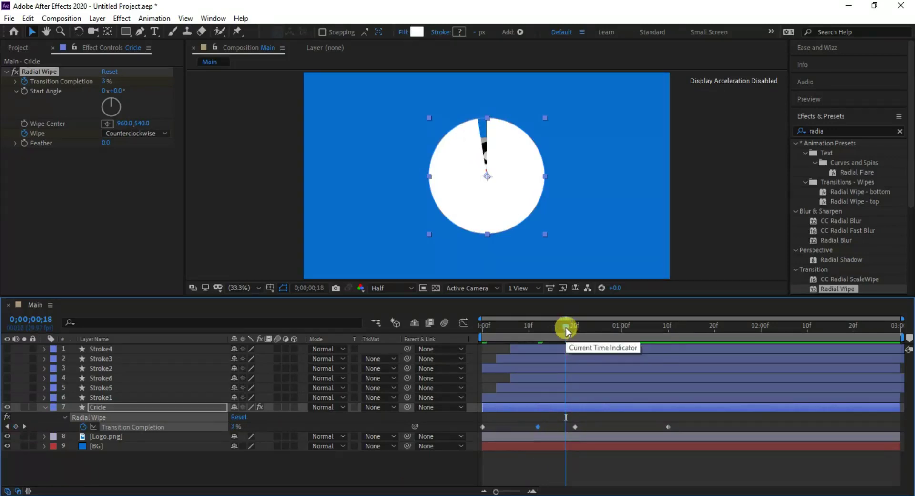
drag(565, 329, 477, 338)
key(space)
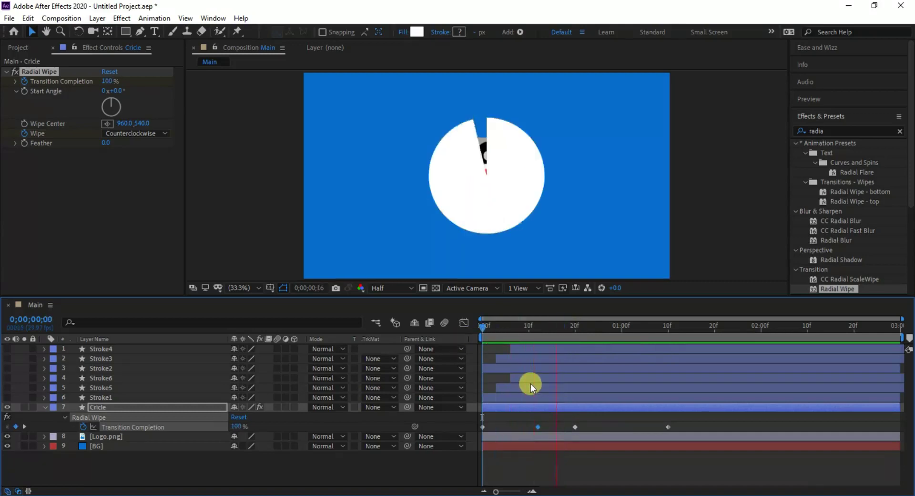
Apply Easy Ease to all three Transition Completion keyframes.
right_click(483, 427)
mouse_move(533, 417)
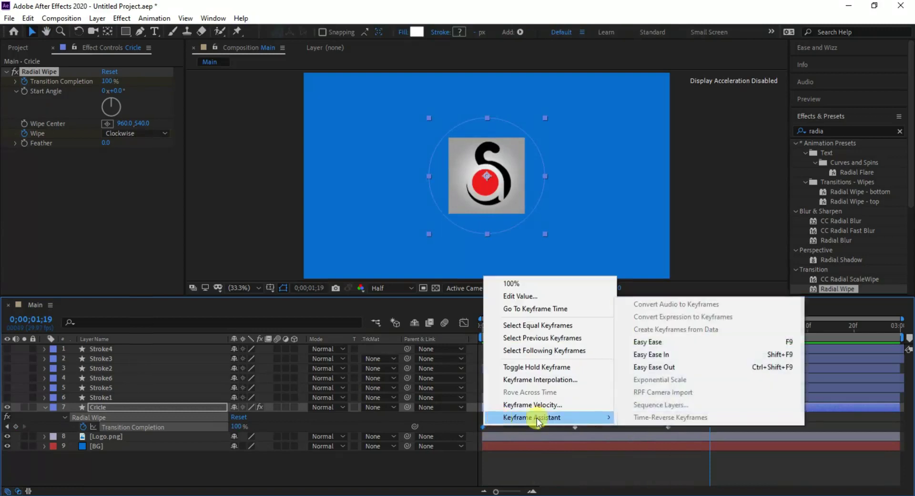
click(676, 341)
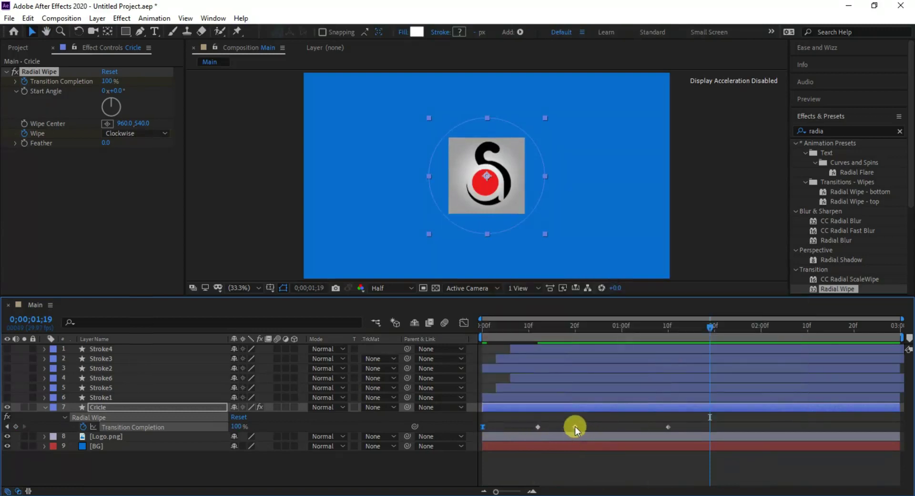
right_click(574, 427)
mouse_move(603, 422)
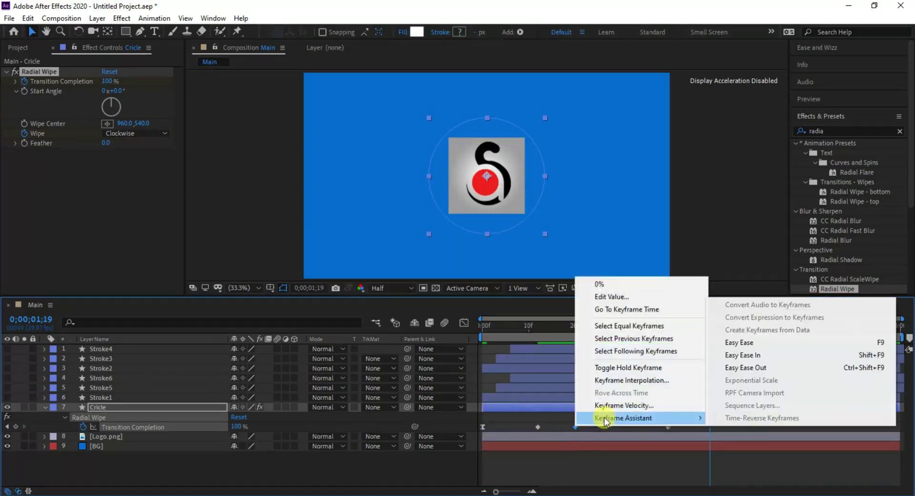
click(734, 342)
right_click(668, 426)
mouse_move(700, 419)
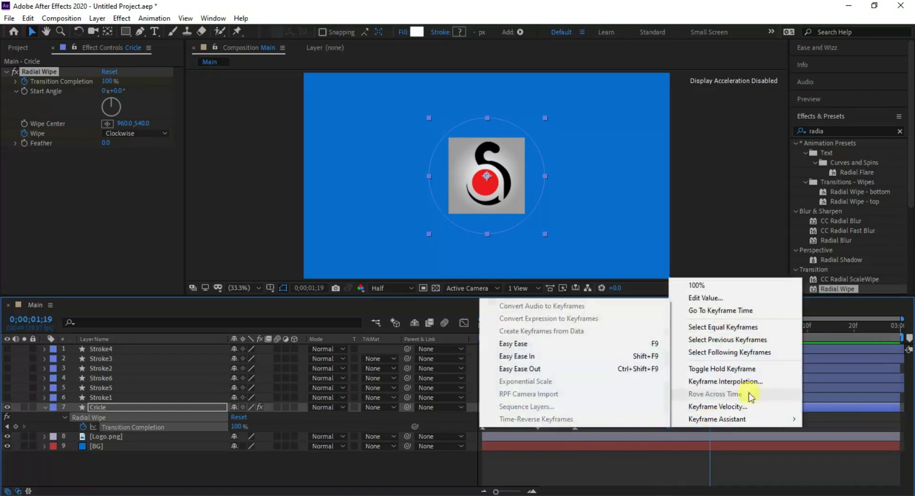
click(568, 343)
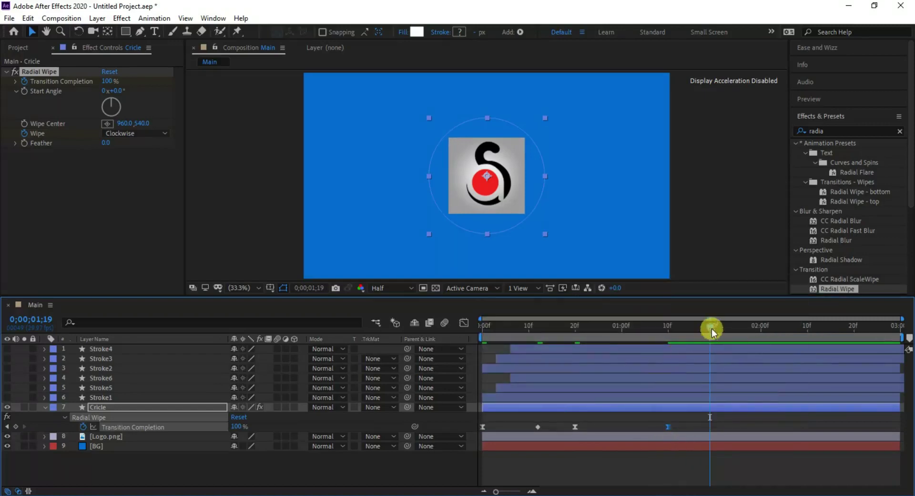
Preview the eased wipe from the start and check it at frame 14.
drag(710, 327, 603, 326)
key(Home)
key(space)
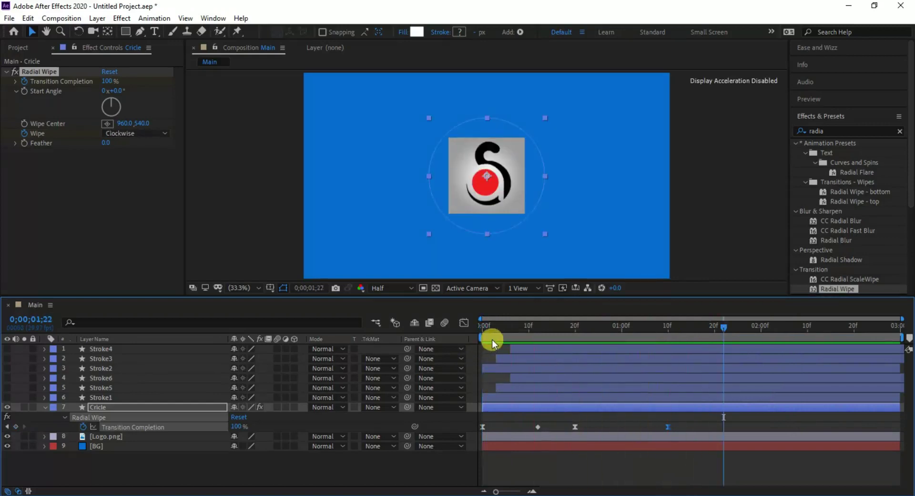
drag(491, 339, 575, 348)
Trim Logo.png's in-point to frame 20 with Alt+[ and preview the logo reveal.
click(546, 438)
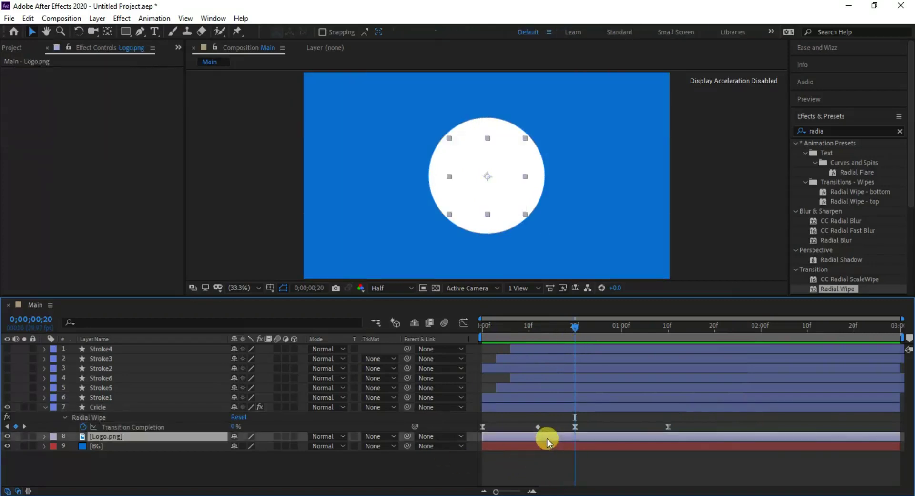
key(alt+bracketleft)
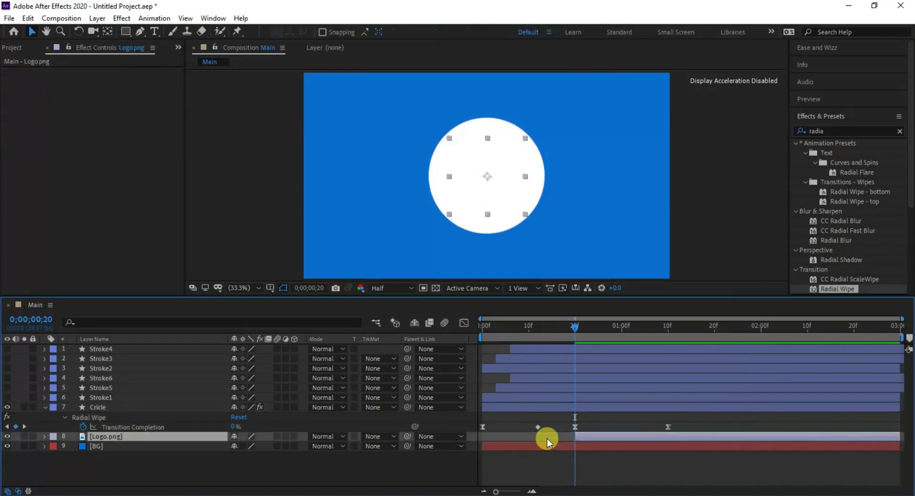
drag(575, 326, 457, 355)
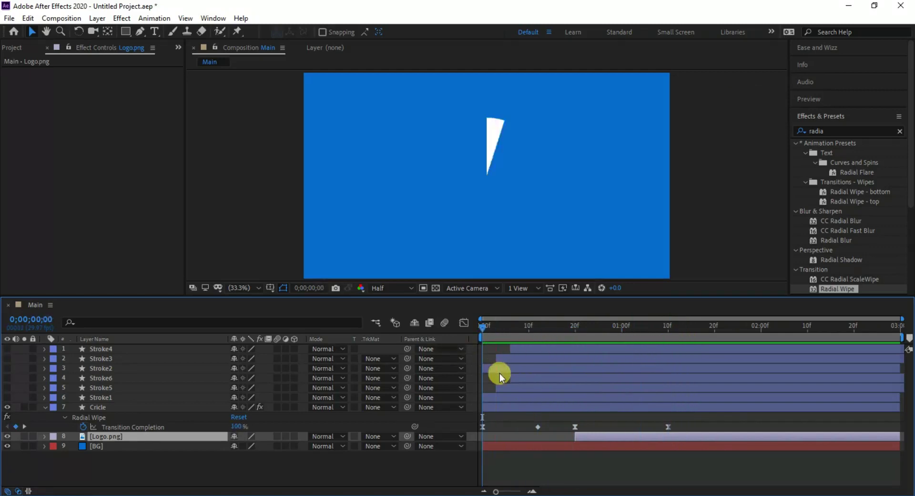
key(space)
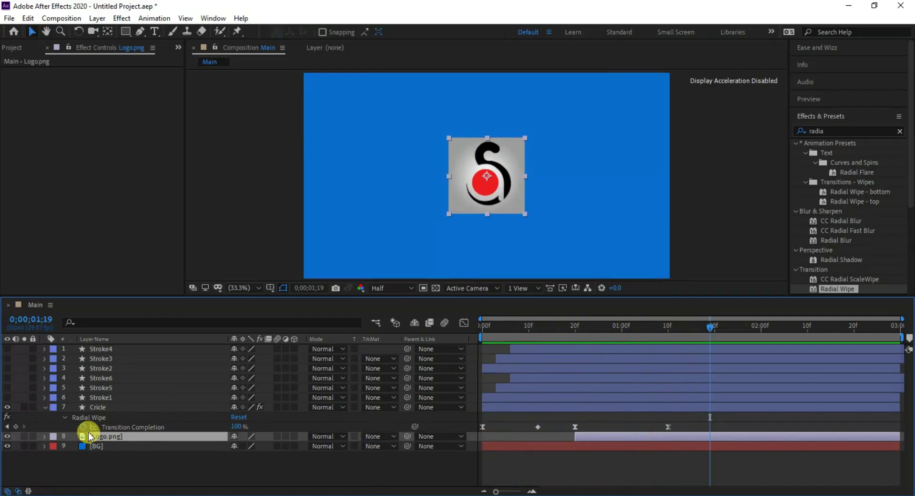
Duplicate Cricle twice and shift Cricle 2's layer bar later in time.
click(46, 407)
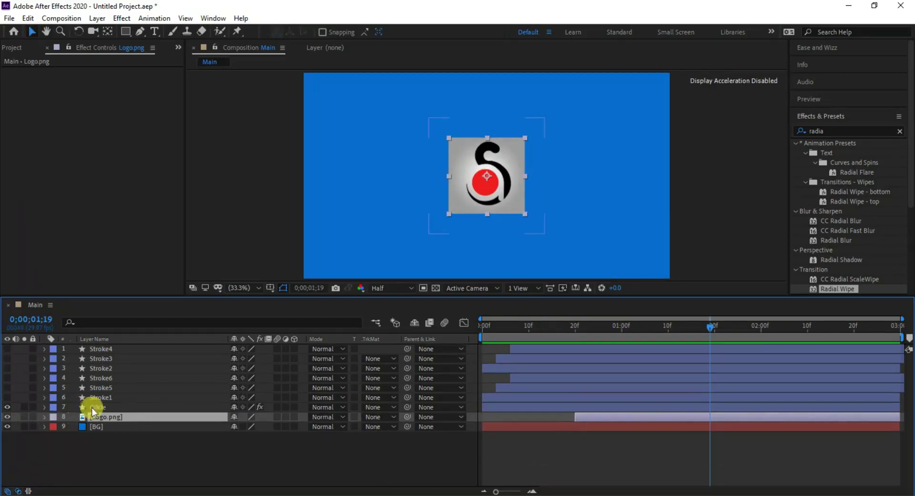
click(110, 408)
key(ctrl+d)
key(ctrl+d)
click(190, 418)
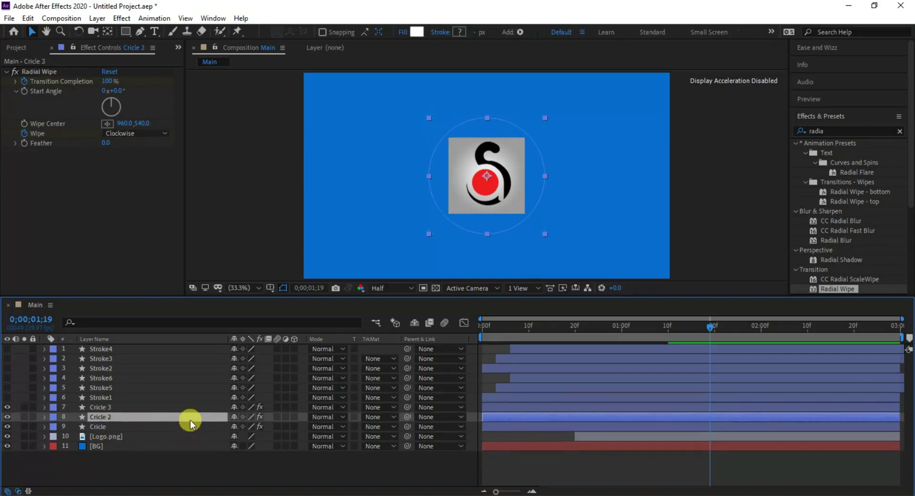
drag(499, 417, 528, 406)
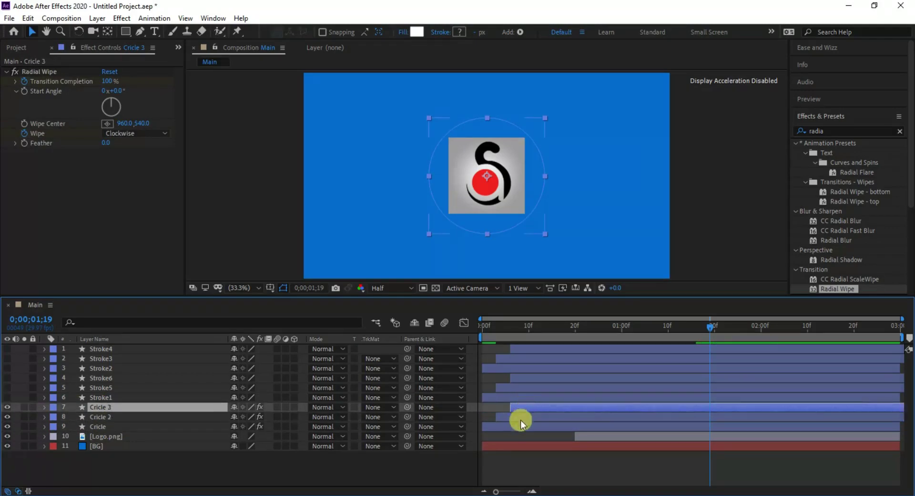
Reselect the original Cricle and make the stroke ring layers visible again.
click(517, 424)
drag(710, 325, 559, 331)
drag(14, 398, 7, 376)
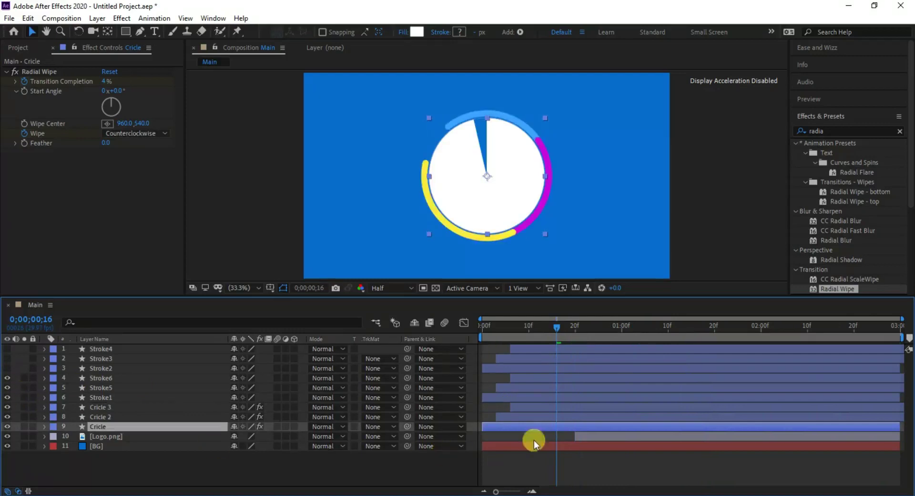
Fill Cricle with light blue sampled from the light-blue ring.
click(417, 32)
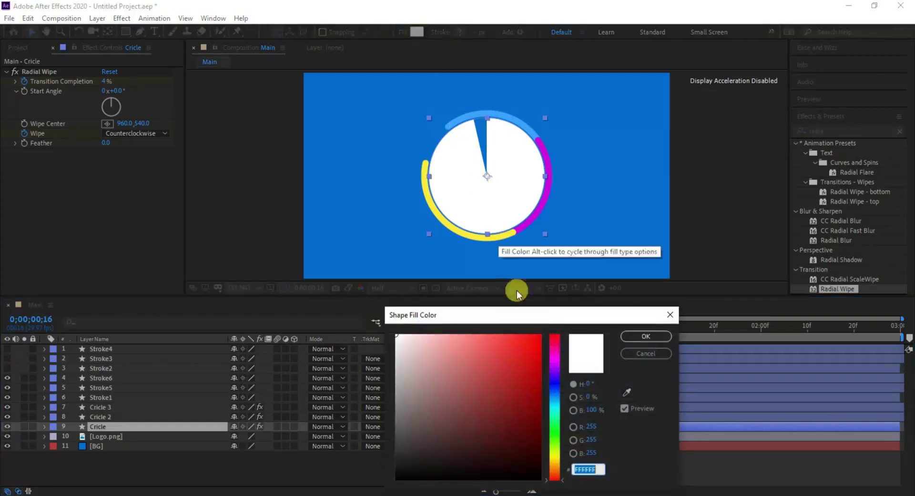
click(628, 394)
click(529, 113)
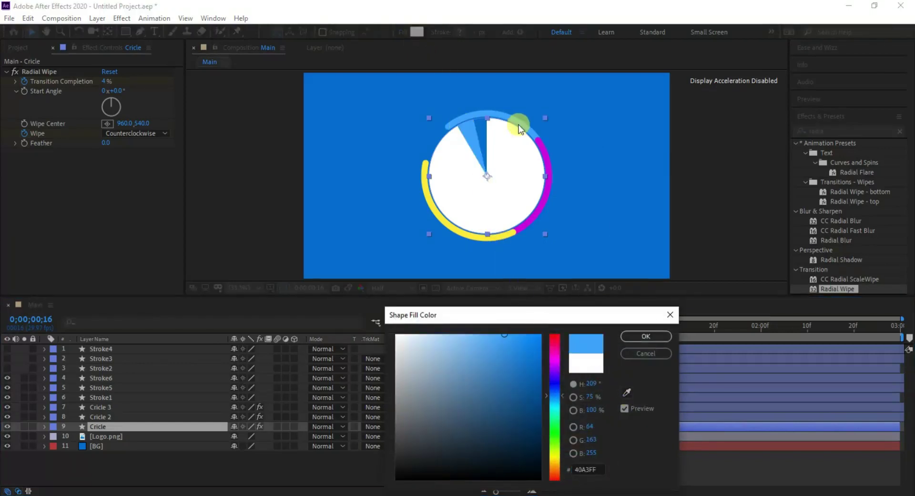
click(645, 336)
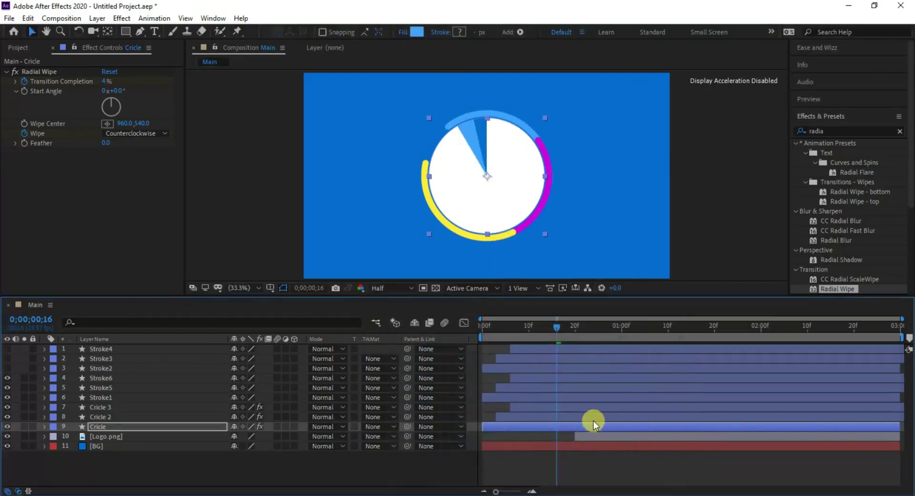
Fill Cricle 2 with magenta (C600E3) sampled from the magenta ring.
click(594, 418)
click(417, 31)
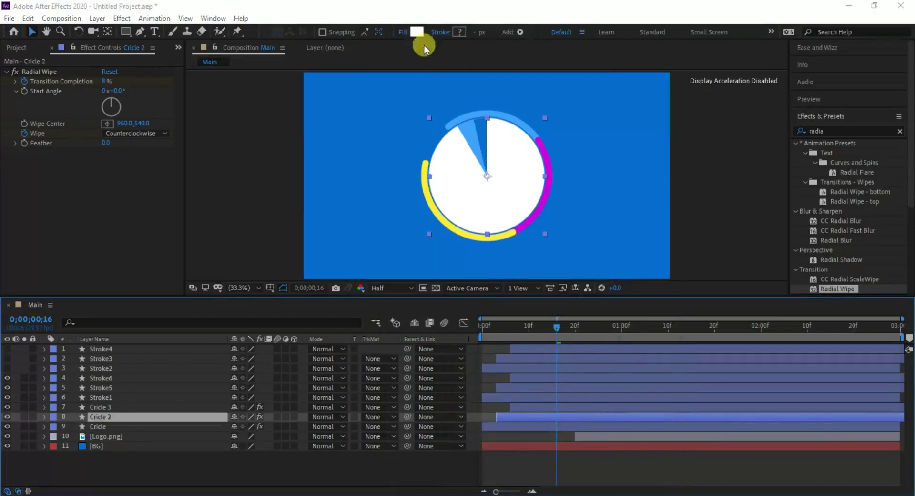
click(625, 393)
click(546, 197)
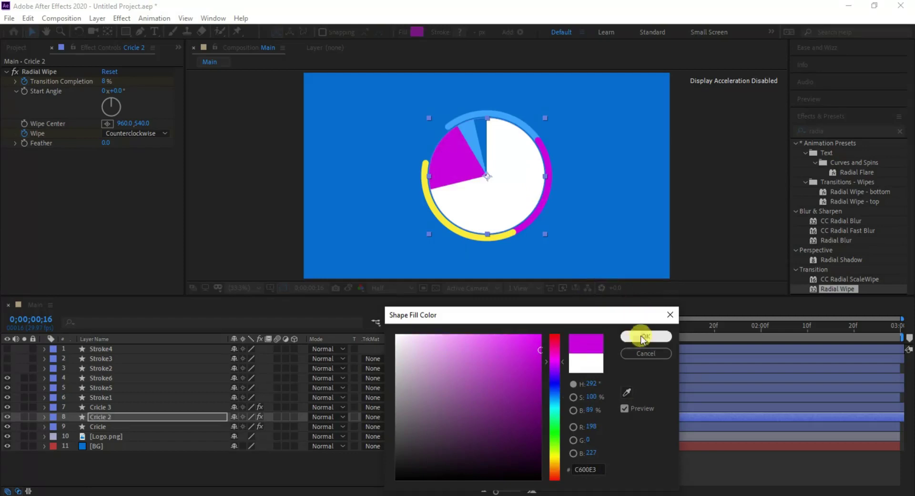
click(641, 337)
Fill Cricle 3 with yellow (FCEC35) from the ring, then preview from the start.
click(582, 407)
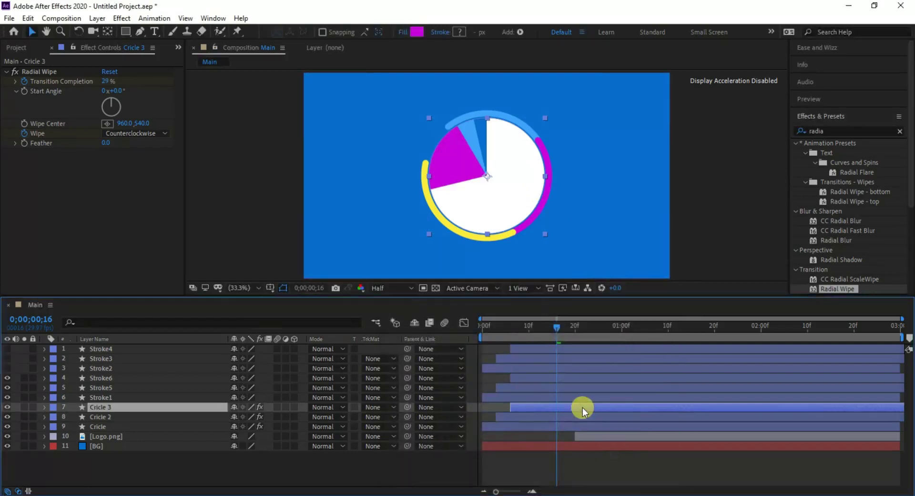
click(416, 31)
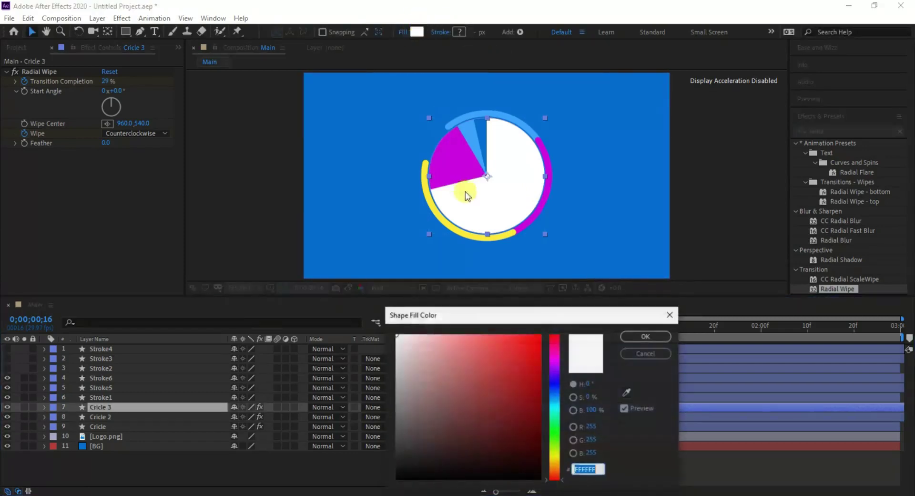
click(625, 388)
click(473, 232)
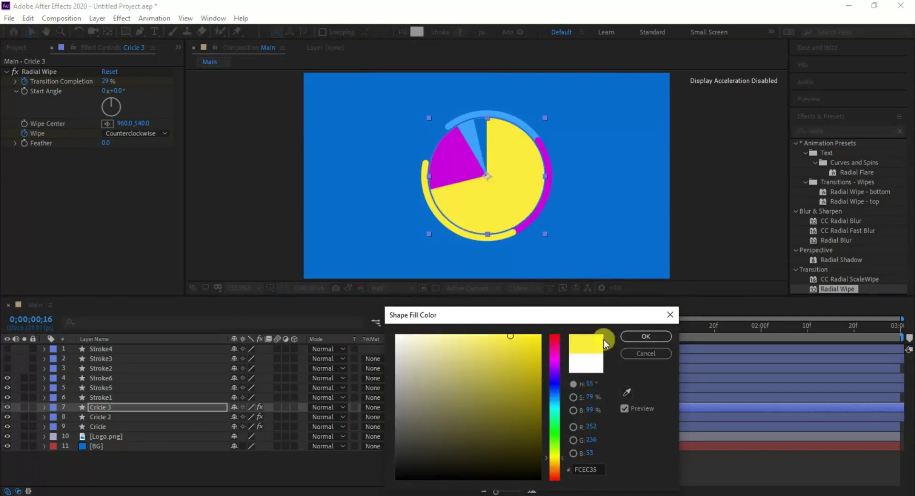
click(648, 337)
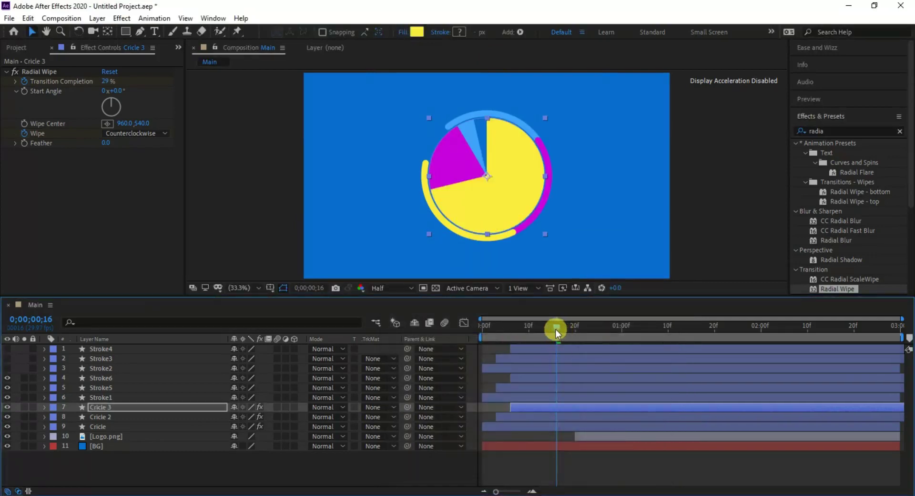
drag(555, 329, 464, 328)
key(space)
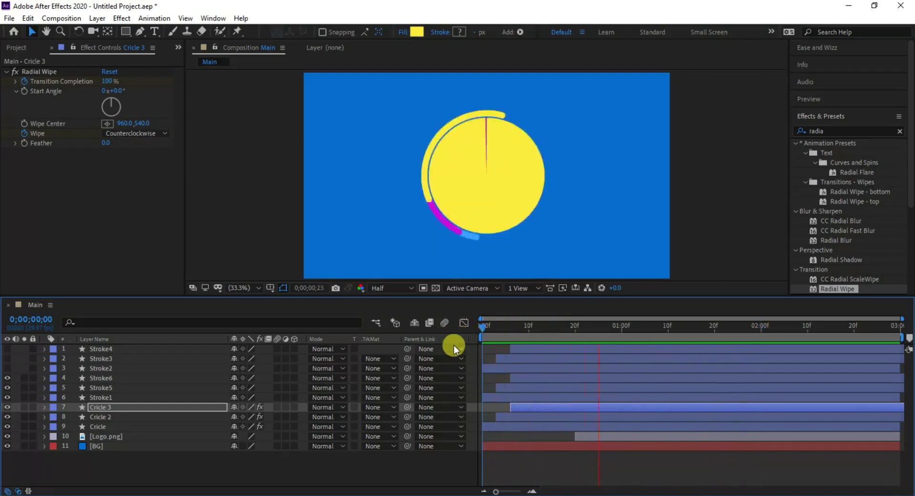
click(490, 338)
click(486, 338)
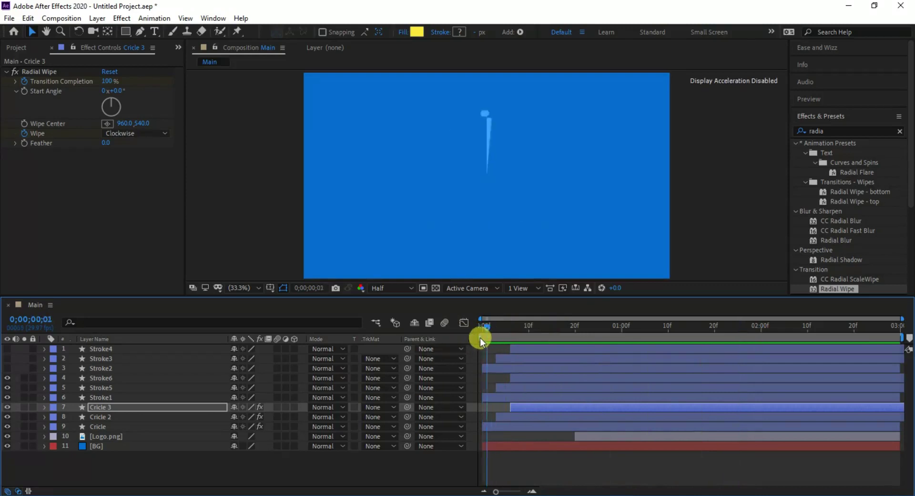
click(480, 338)
key(space)
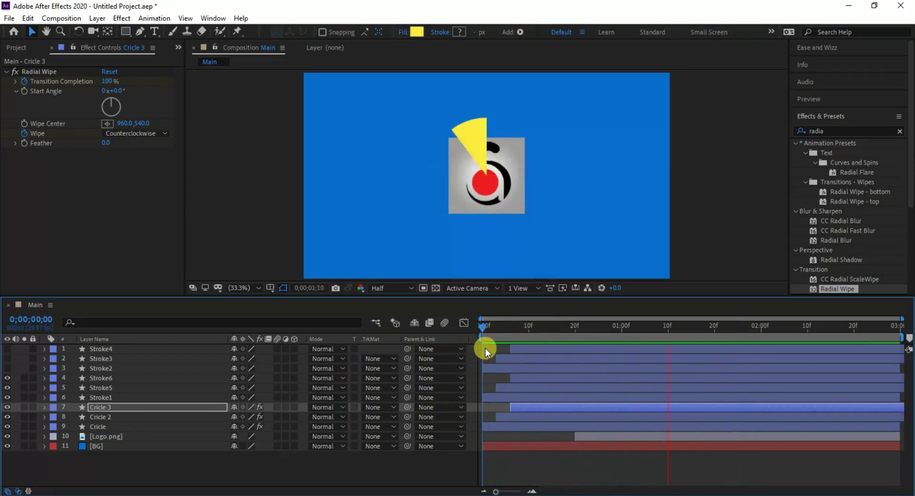
key(space)
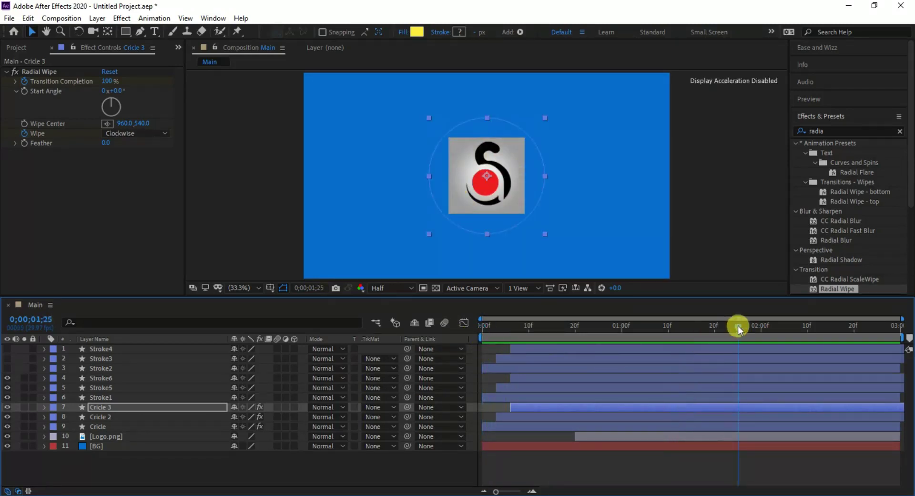
drag(739, 329, 480, 344)
key(ctrl+z)
key(space)
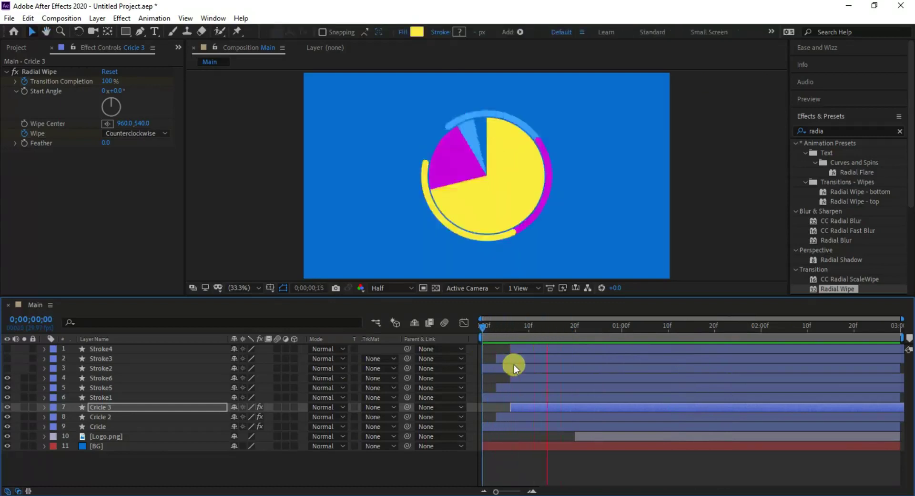
click(508, 413)
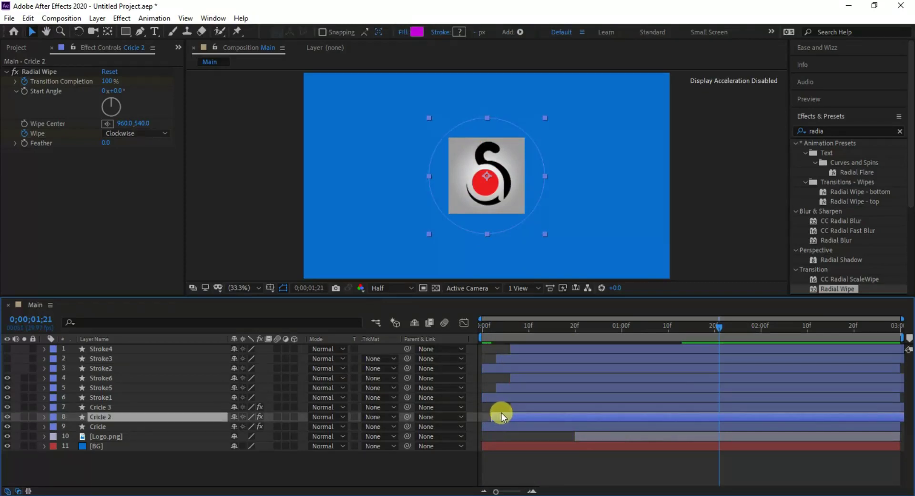
With the Circle 3 layer selected, preview the circles wiping away to the logo several times.
click(503, 407)
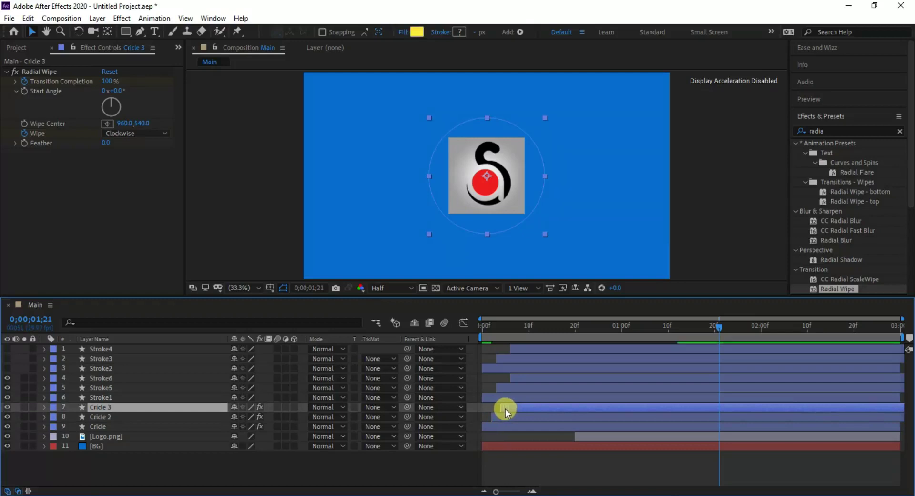
drag(496, 338, 467, 337)
key(space)
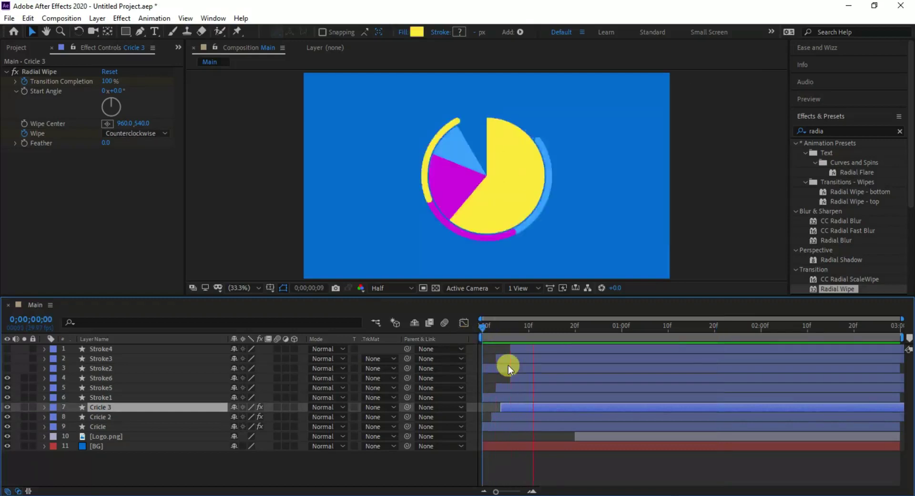
key(space)
drag(495, 332, 461, 341)
key(space)
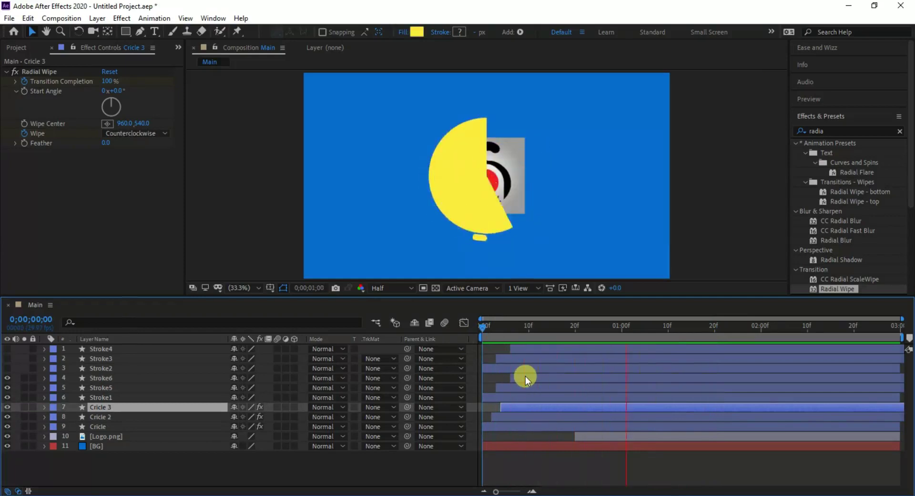
key(space)
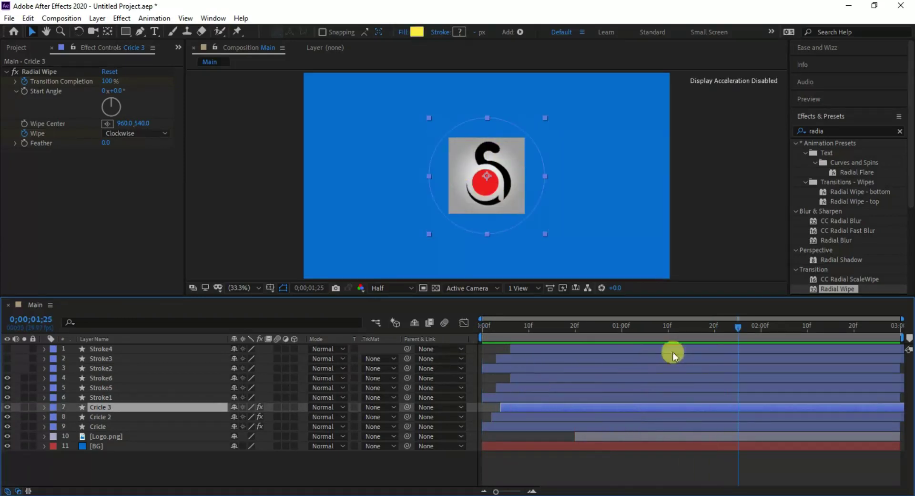
drag(738, 328, 394, 339)
key(space)
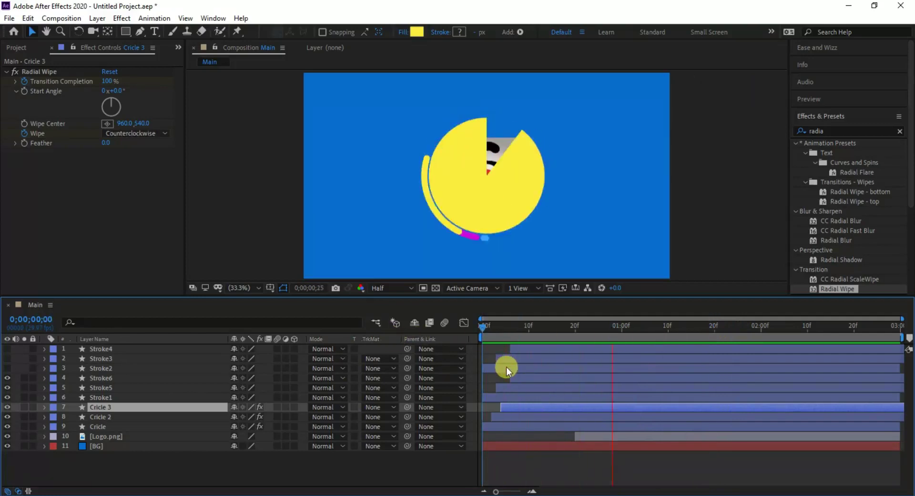
key(space)
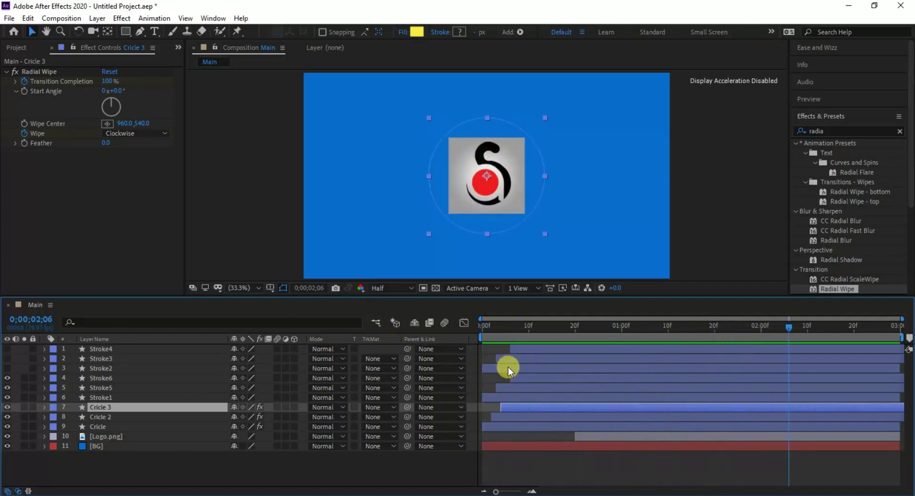
End the work area at 0;00;02;00 and replay the shortened reveal from the start.
drag(786, 330, 760, 334)
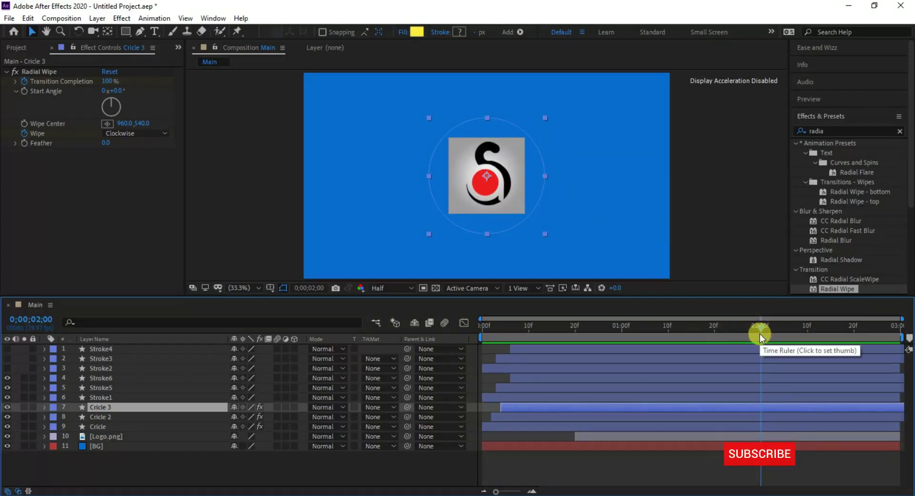
key(n)
drag(758, 331, 404, 336)
key(space)
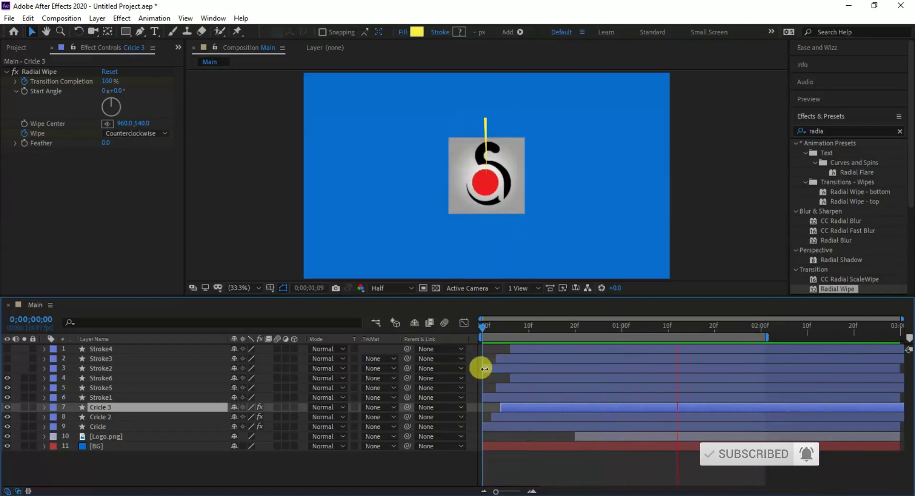